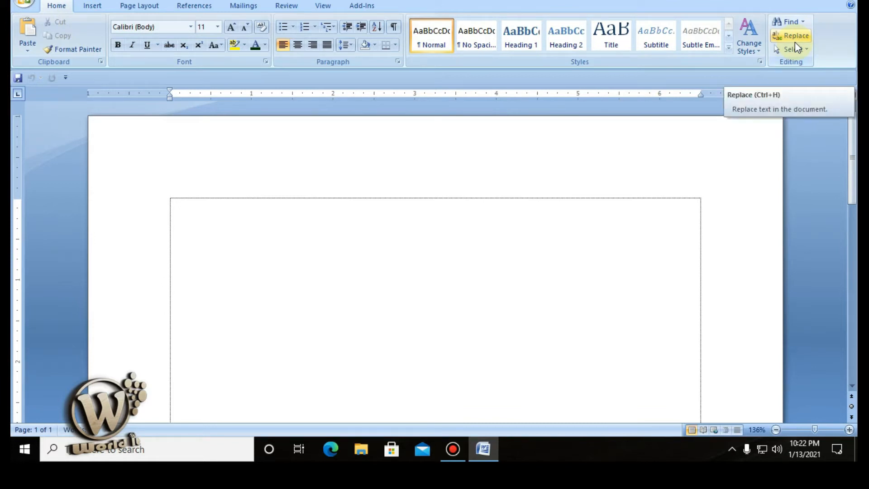
Step: Insert the built-in Austere cover page into the blank document
left_click(92, 6)
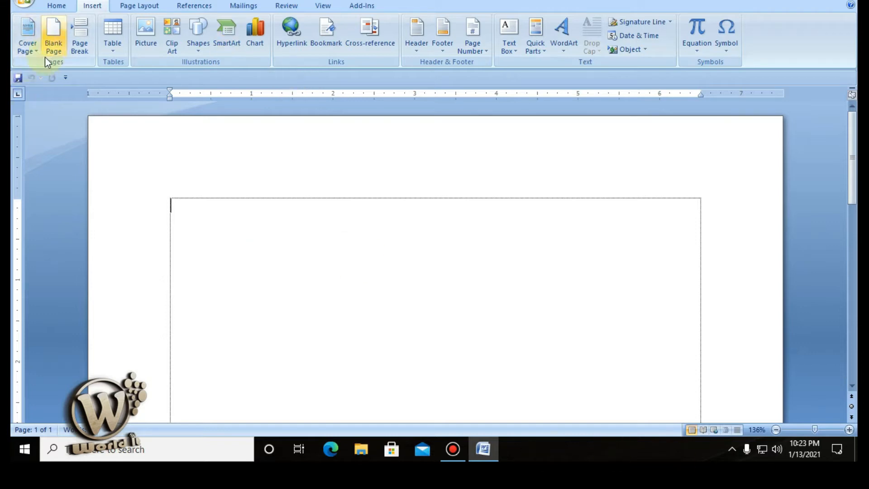
left_click(31, 55)
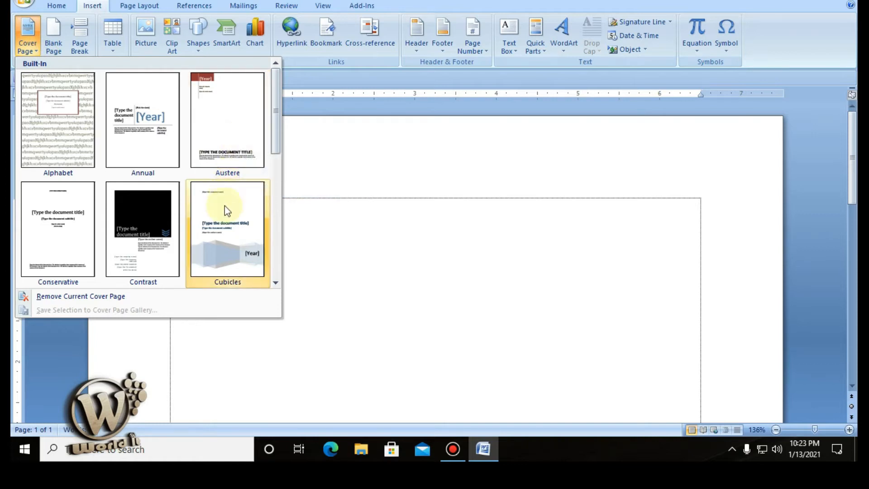
scroll(225, 206, "down", 3)
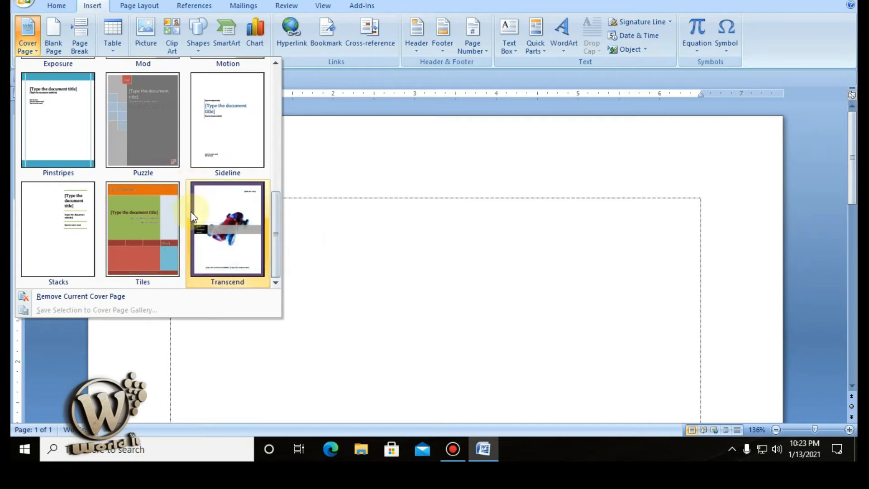
scroll(208, 196, "up", 3)
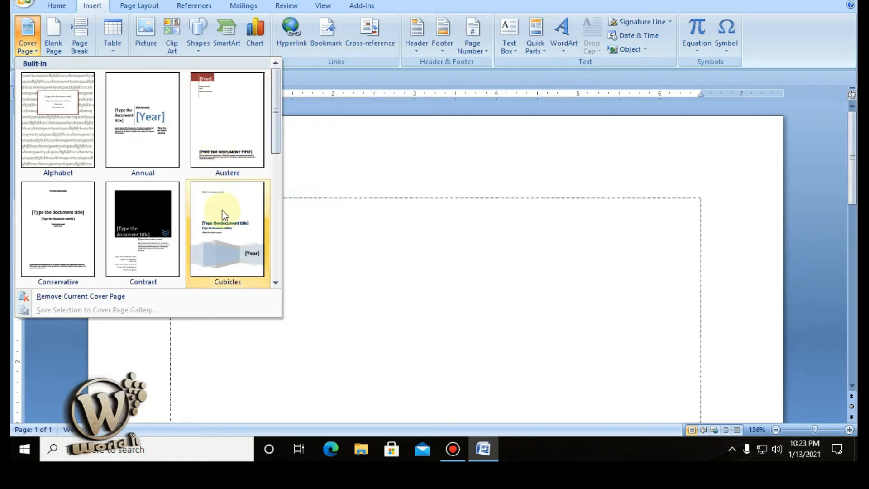
scroll(224, 210, "down", 3)
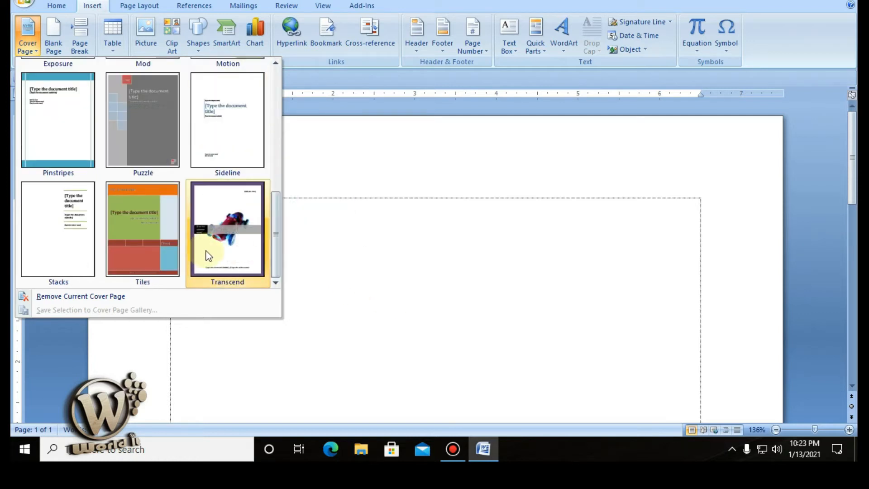
left_click(337, 229)
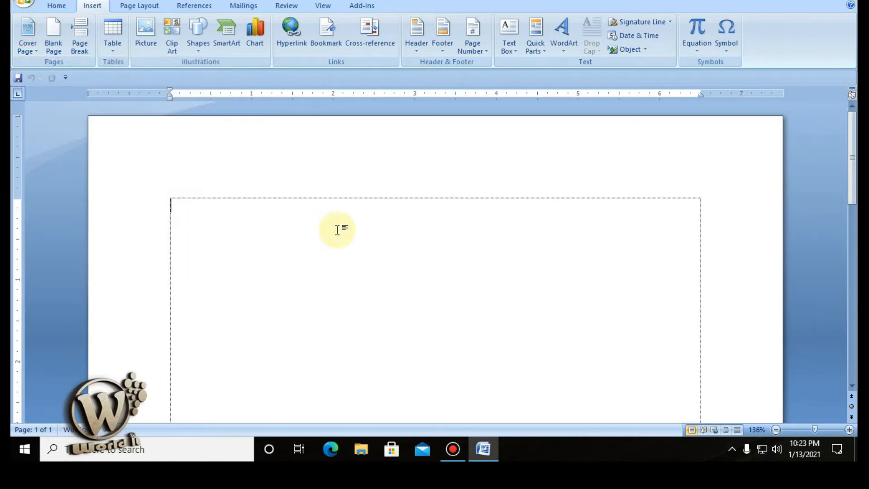
left_click(25, 37)
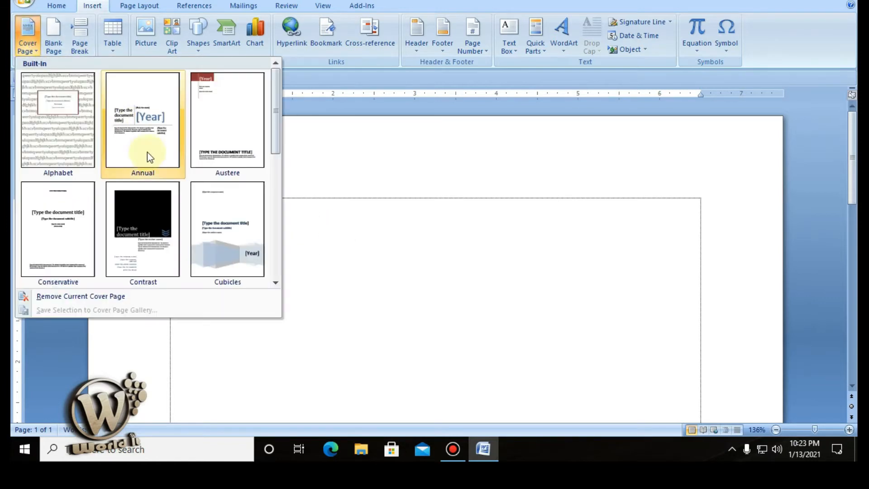
scroll(137, 211, "down", 3)
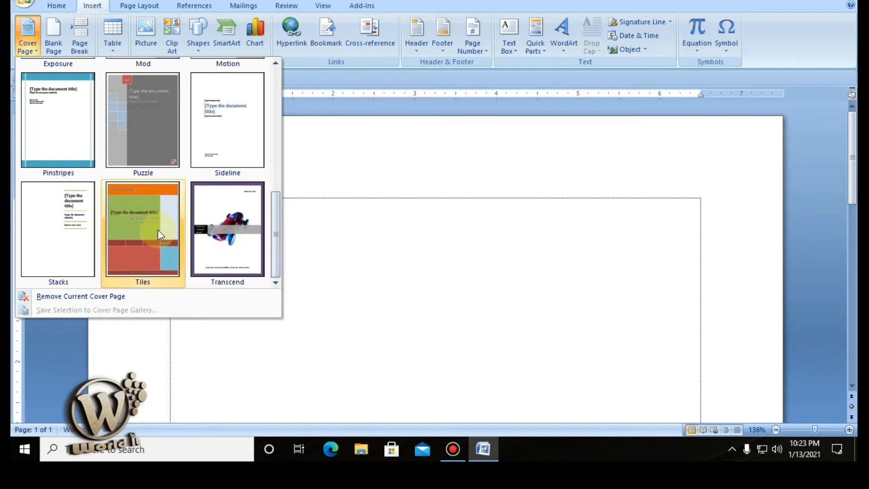
scroll(199, 171, "up", 3)
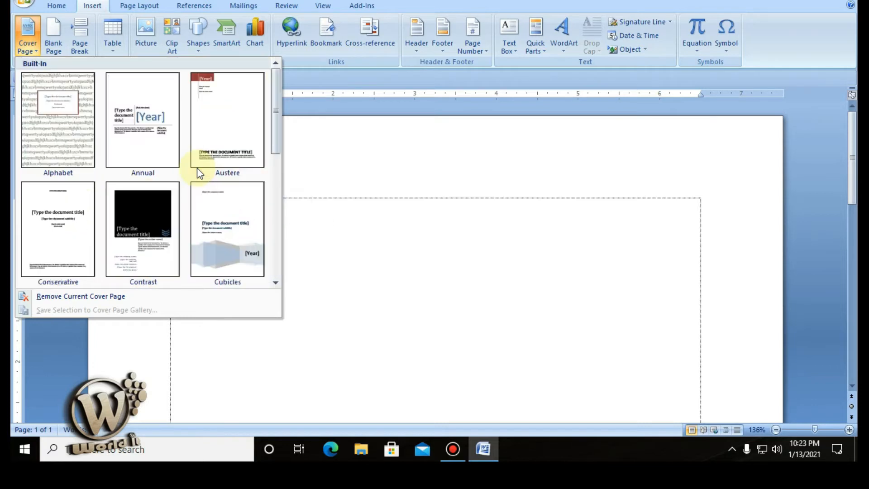
left_click(228, 145)
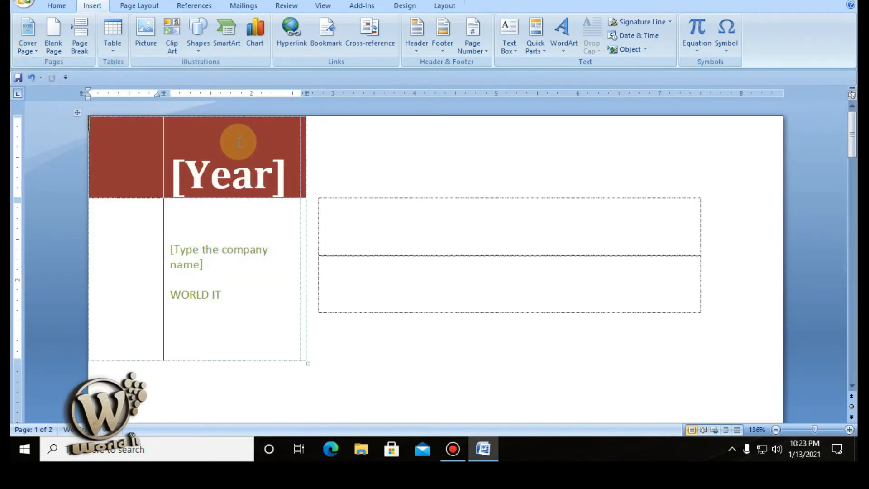
Step: Set the cover page's year to 2021 by picking January 28, 2021, and delete the company name placeholder
left_click(196, 180)
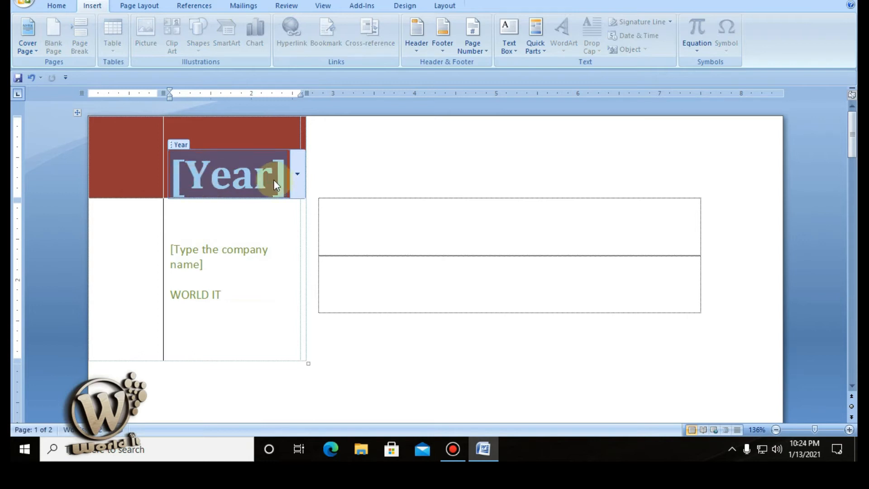
left_click(298, 174)
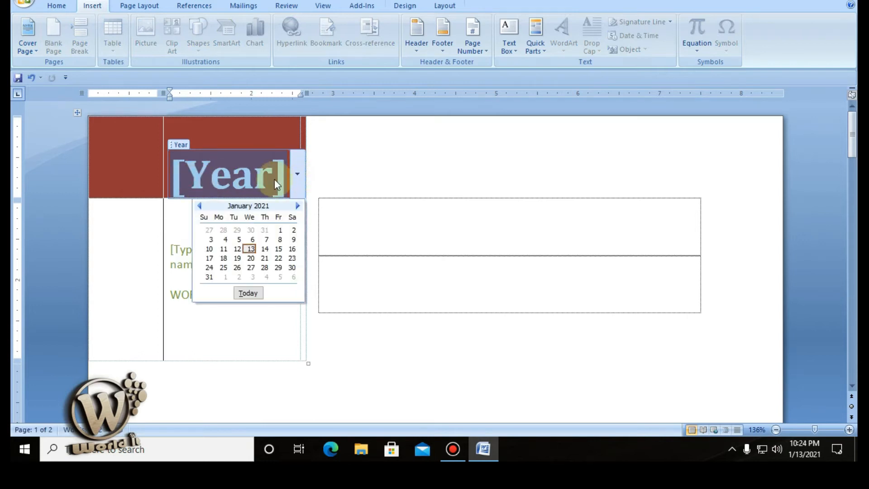
left_click(264, 267)
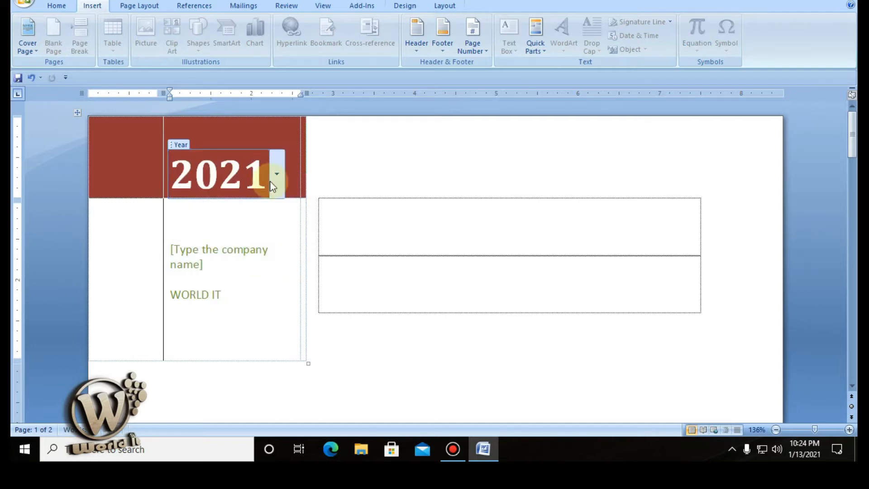
left_click(242, 269)
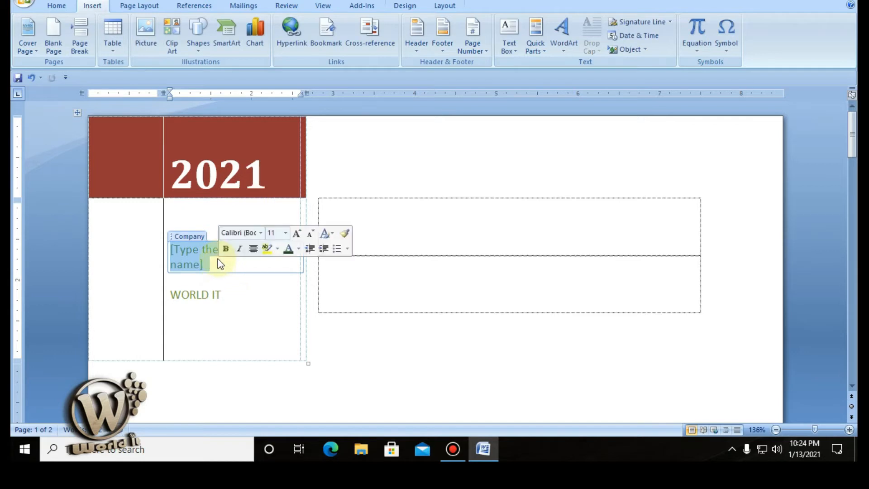
key("Delete")
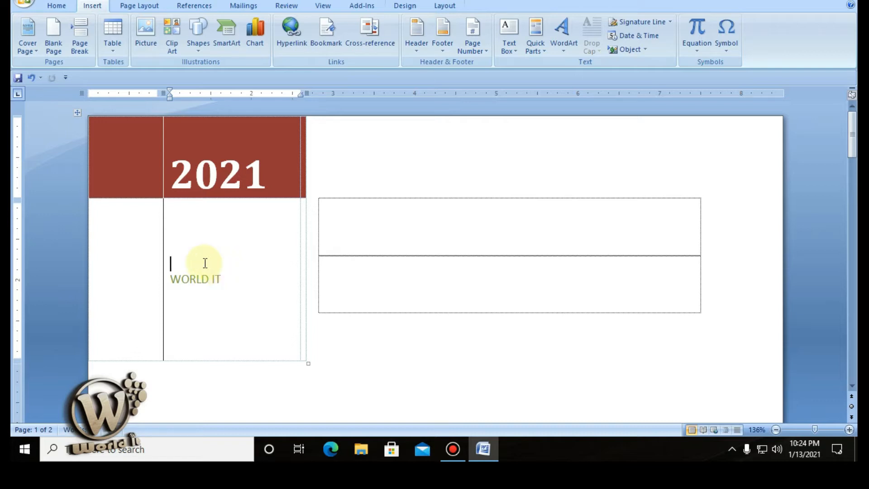
Step: Remove the current cover page from the document
left_click(398, 231)
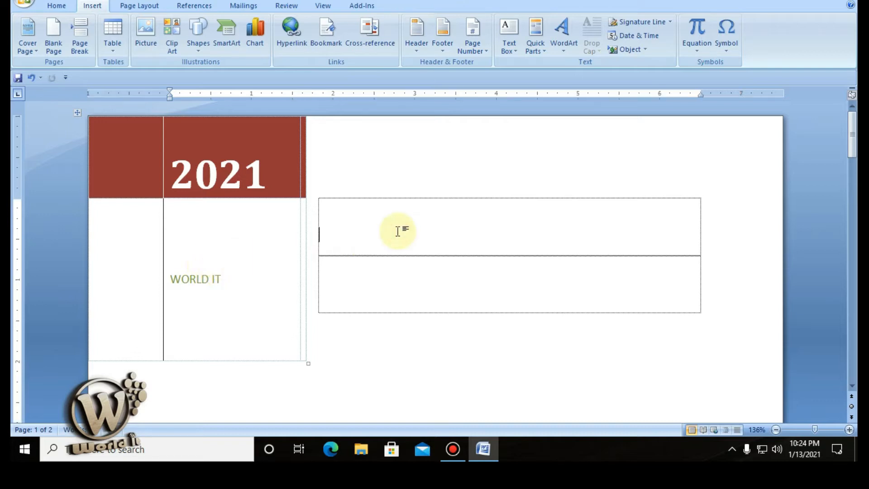
scroll(398, 231, "down", 3)
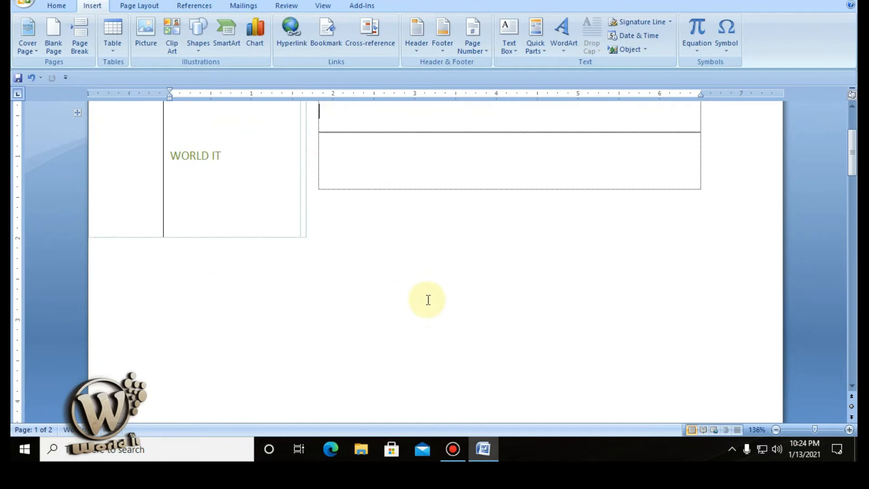
left_click_drag(852, 152, 851, 133)
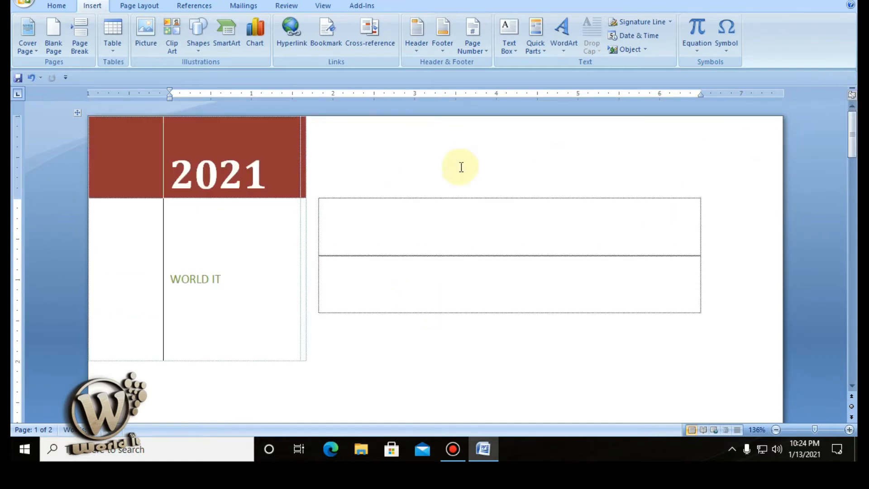
left_click(17, 37)
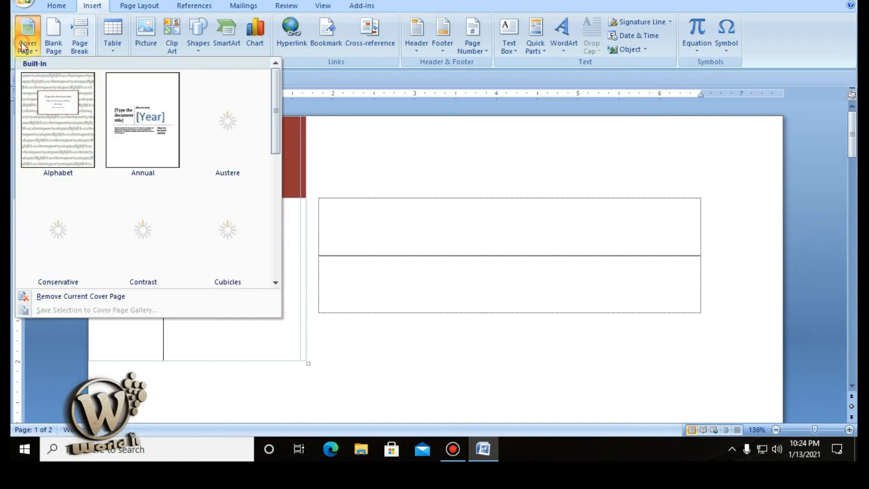
left_click(118, 296)
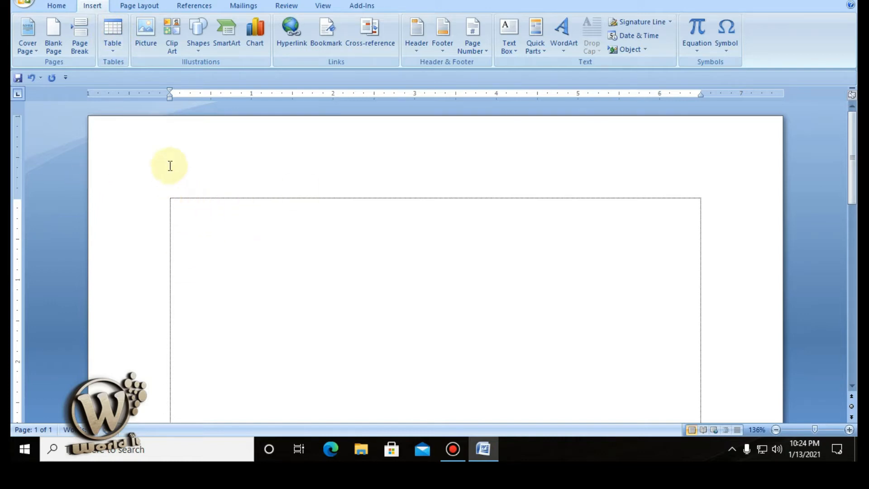
Step: Insert the picture "ROUD copy" from the Desktop folder into the document
left_click(146, 26)
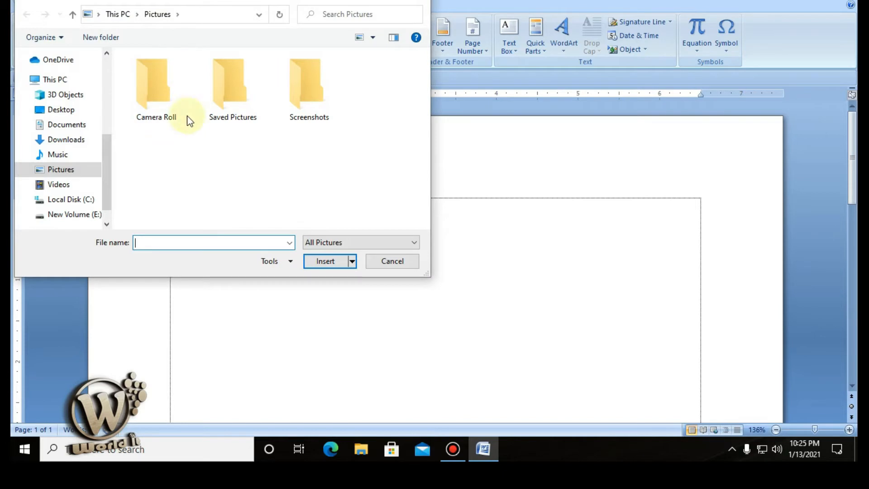
left_click(62, 110)
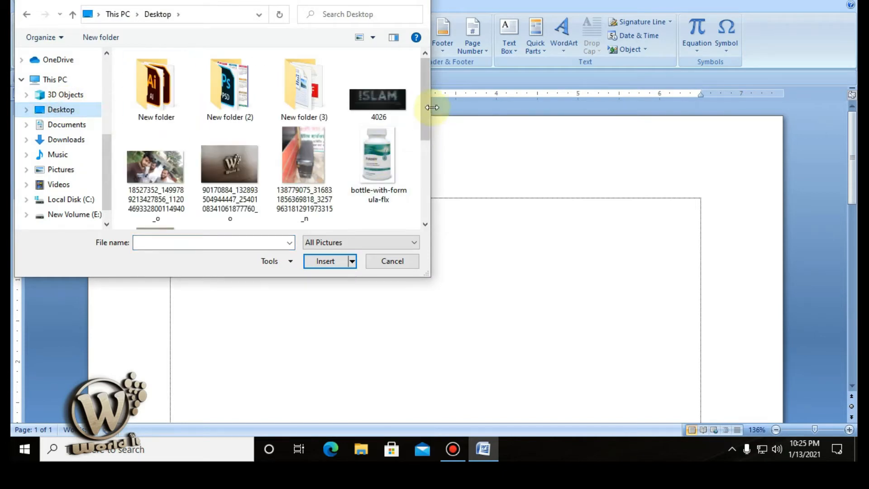
left_click_drag(427, 111, 417, 158)
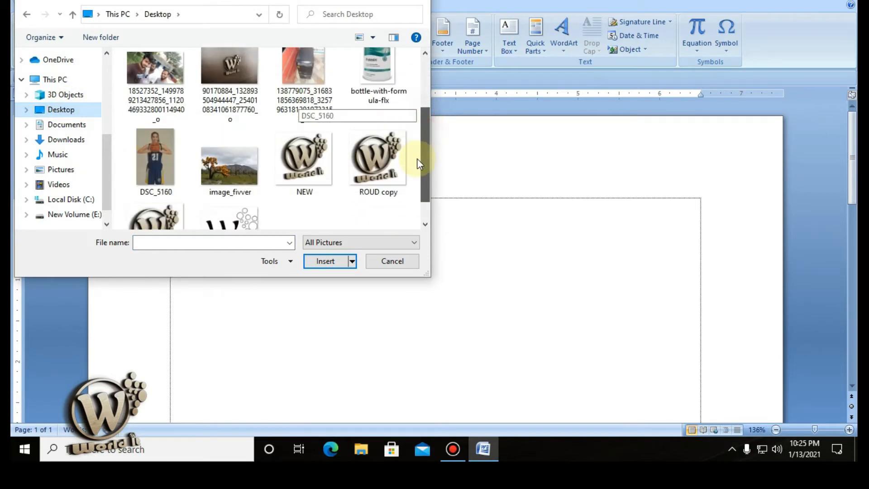
left_click(371, 171)
double_click(371, 174)
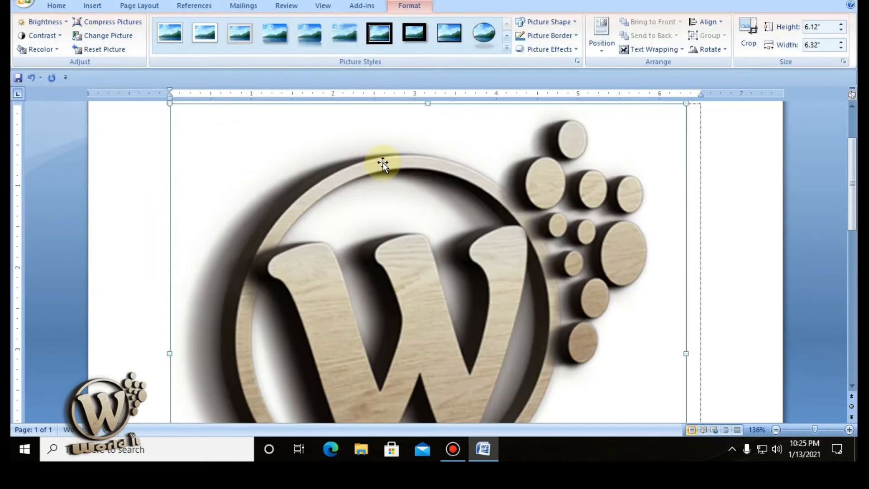
Step: Try to move the inserted logo picture sideways on the page while it is still in line with text
scroll(843, 194, "down", 5)
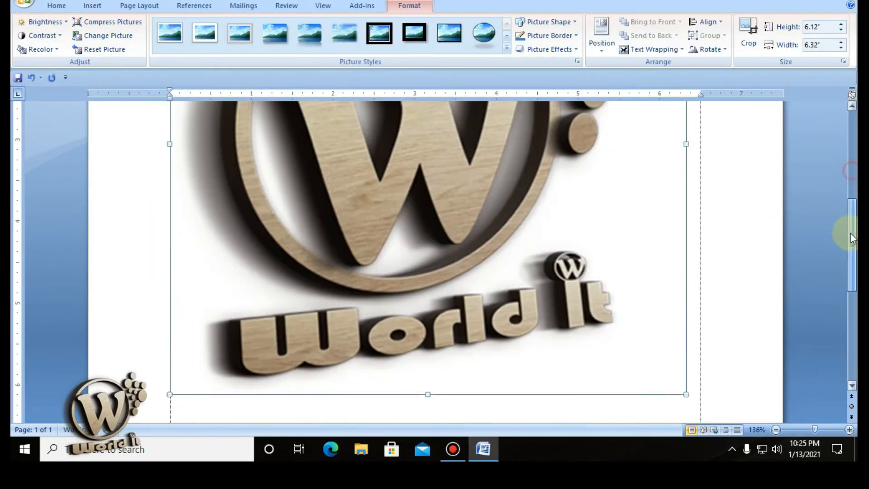
scroll(842, 181, "up", 5)
scroll(840, 178, "down", 3)
left_click_drag(465, 233, 418, 232)
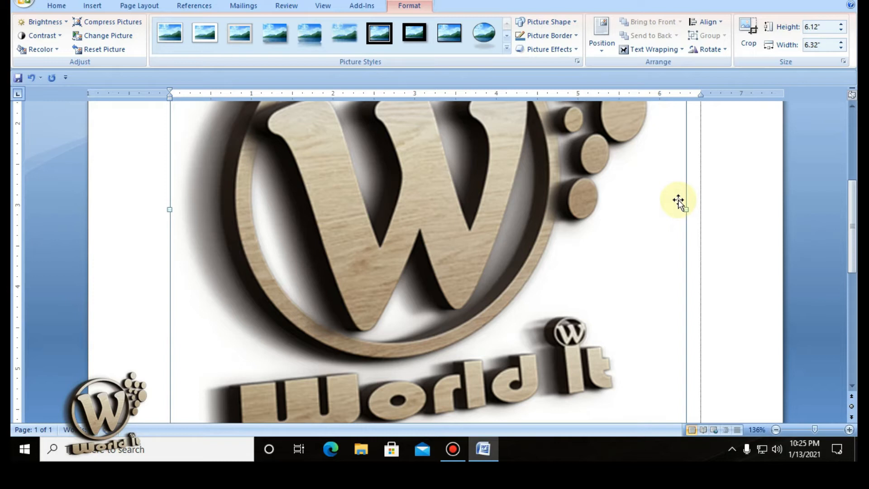
scroll(440, 233, "up", 1)
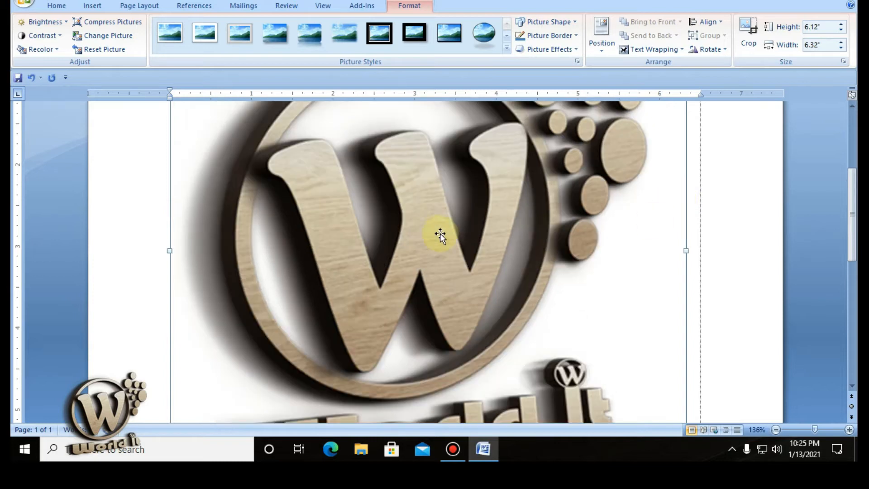
left_click_drag(852, 226, 850, 168)
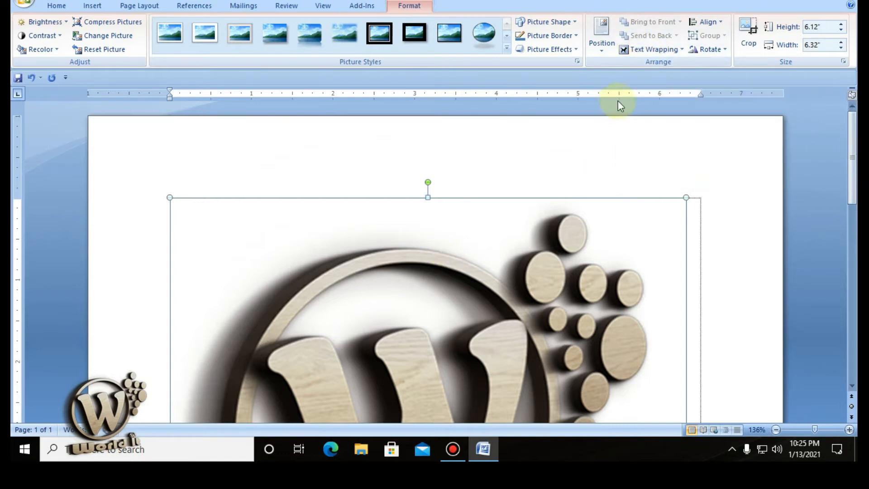
Step: Set the logo picture's text wrapping to Behind Text and move it up and slightly left
left_click(640, 50)
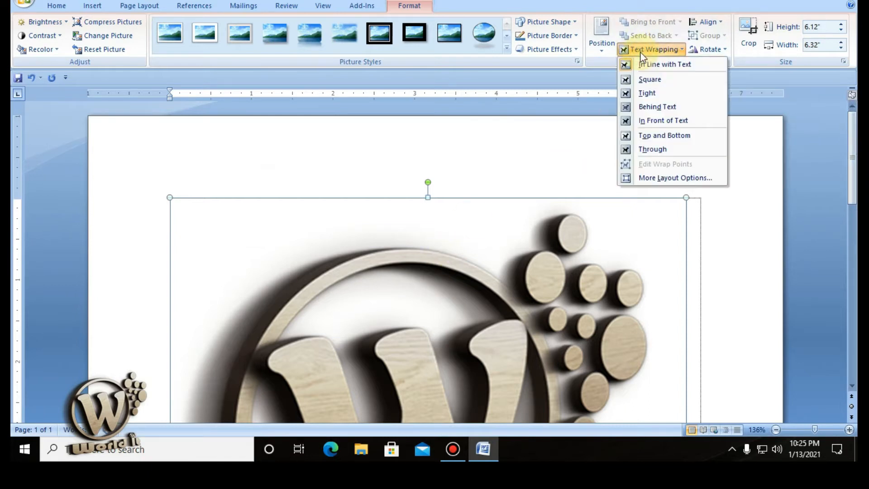
left_click(664, 108)
left_click_drag(473, 267, 462, 218)
Step: Shrink the logo proportionally to about 1.52" high by 1.57" wide and place it centered near the top margin
left_click_drag(159, 153, 314, 305)
left_click_drag(494, 358, 403, 209)
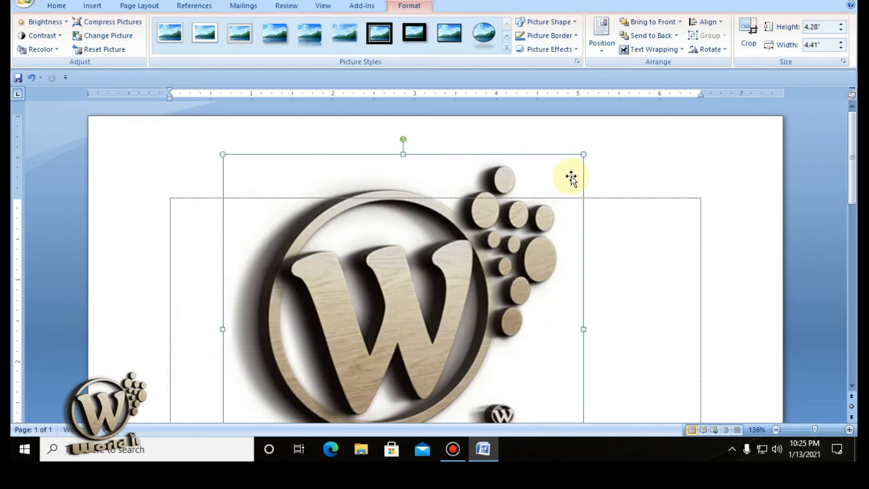
left_click_drag(582, 155, 438, 294)
left_click_drag(368, 340, 401, 219)
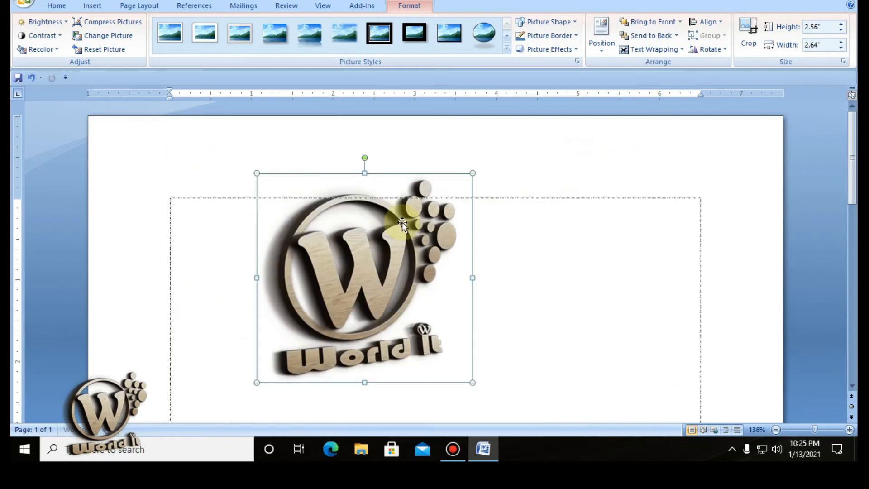
left_click_drag(257, 172, 345, 258)
left_click_drag(418, 317, 435, 248)
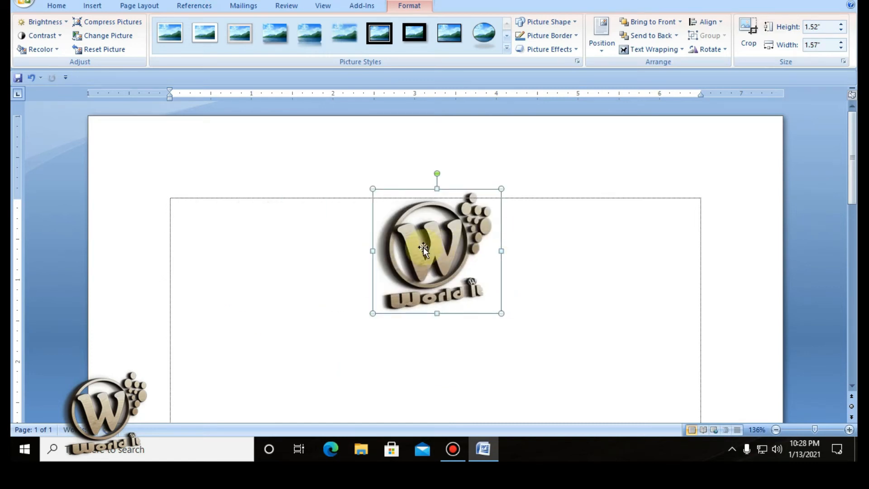
Step: Move the logo down so that it sits centered a little below the page's top margin
left_click_drag(423, 247, 422, 255)
scroll(502, 289, "down", 1)
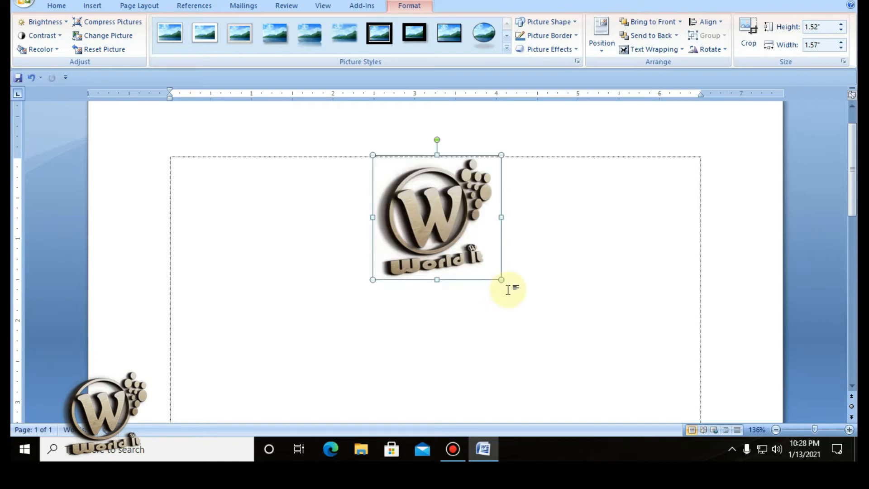
left_click_drag(451, 219, 450, 272)
Step: Enter the heading text "WORLD IT" at the start of the page, above the logo
left_click(461, 155)
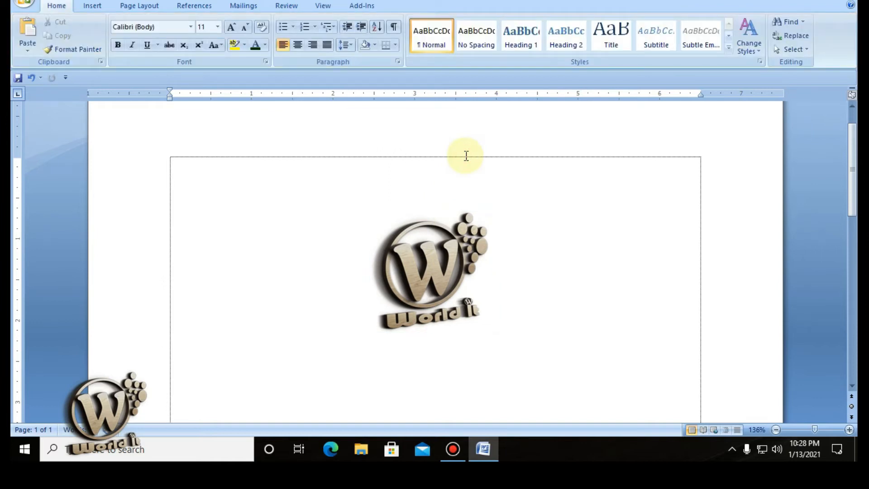
type("W")
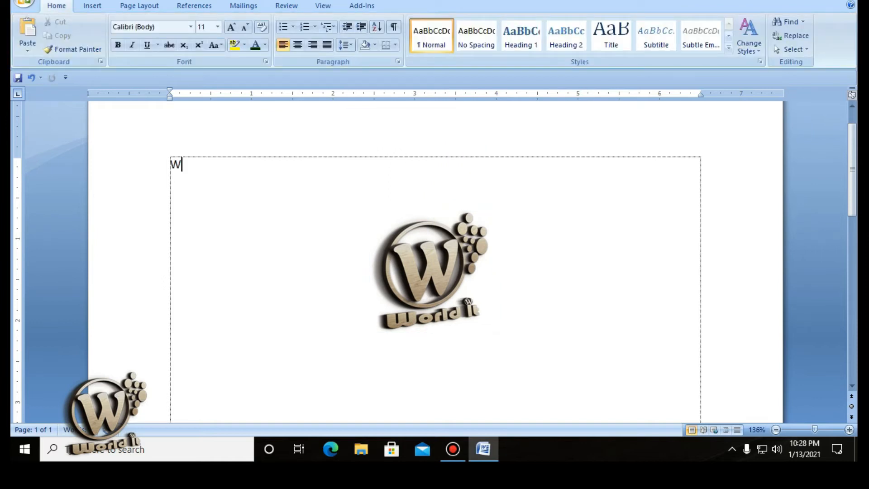
type("ORLD IT")
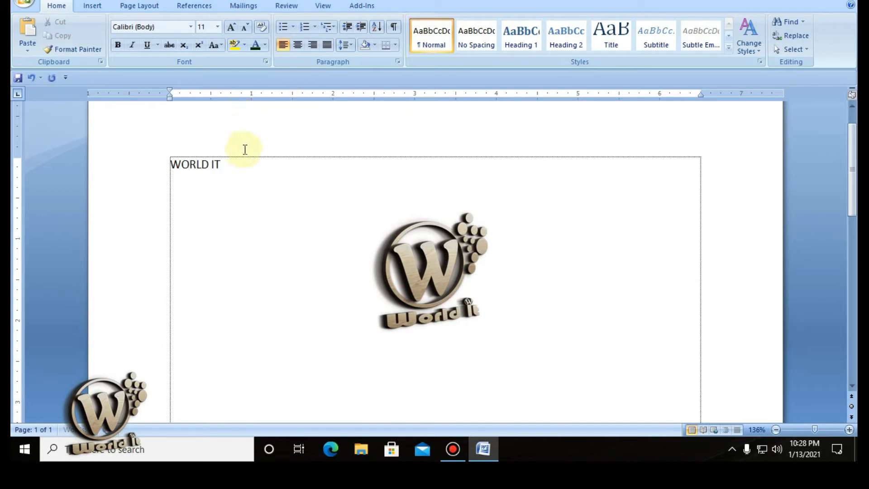
Step: Make the "WORLD IT" heading bold and set its font size to 72
left_click_drag(235, 166, 130, 165)
left_click(118, 44)
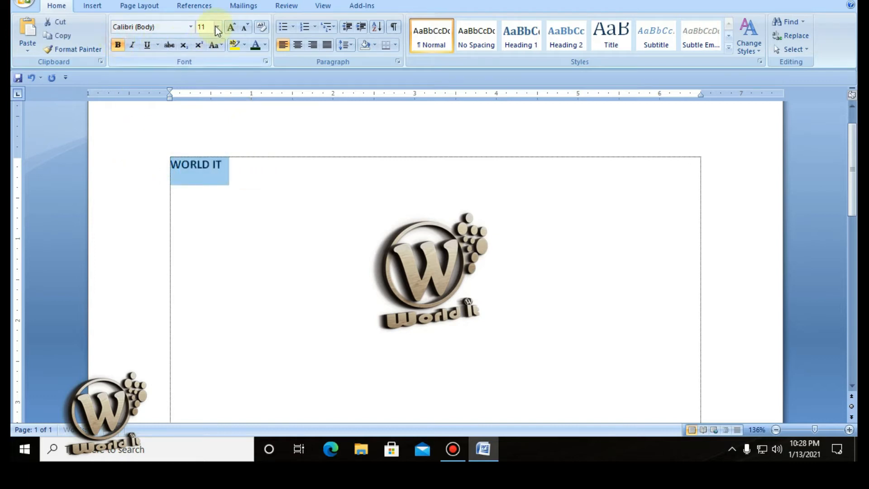
left_click(218, 27)
left_click(203, 170)
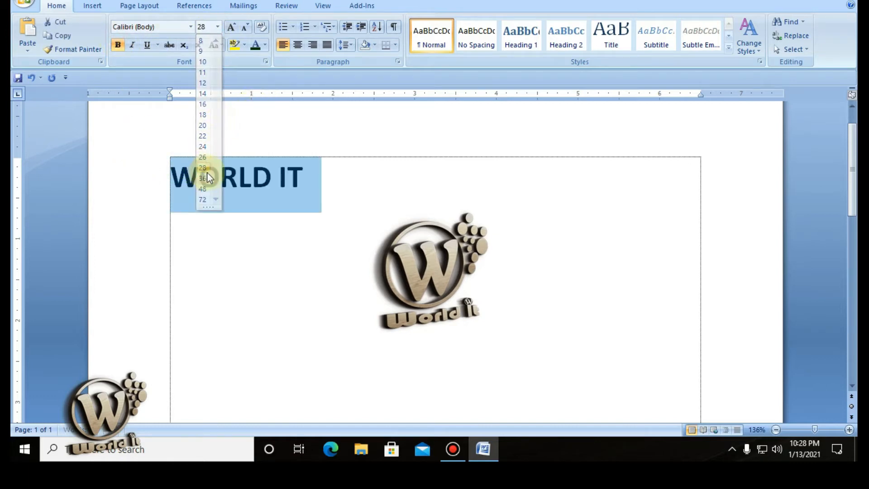
left_click(218, 28)
left_click(203, 200)
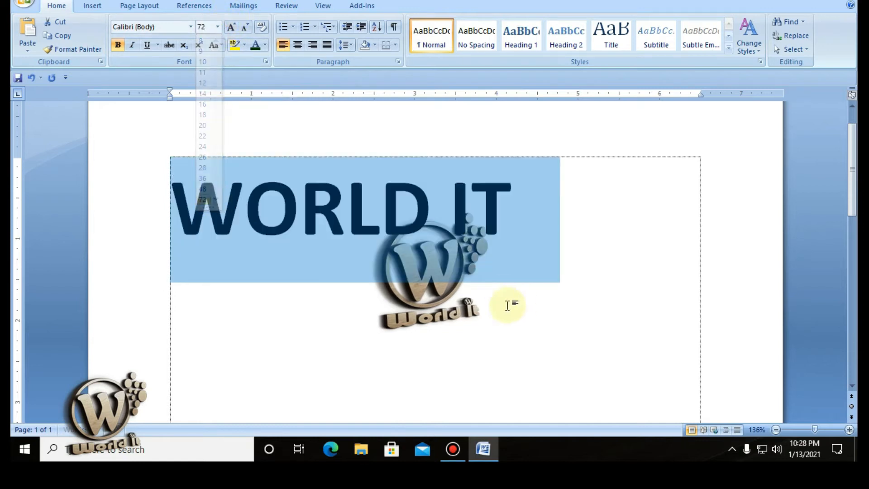
Step: Move the logo down so that it sits clear below the "WORLD IT" heading
left_click(445, 304)
left_click_drag(443, 297, 426, 358)
left_click(516, 219)
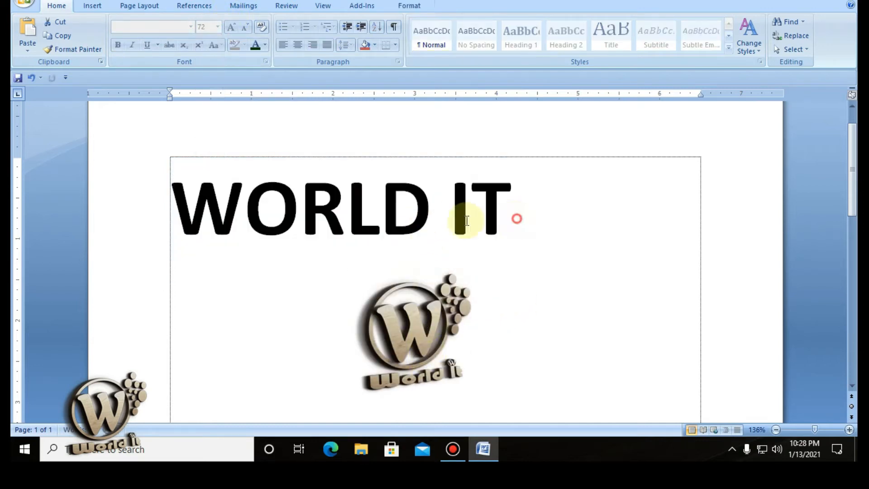
Step: Center the "WORLD IT" heading between the page margins
left_click(89, 212)
left_click(297, 45)
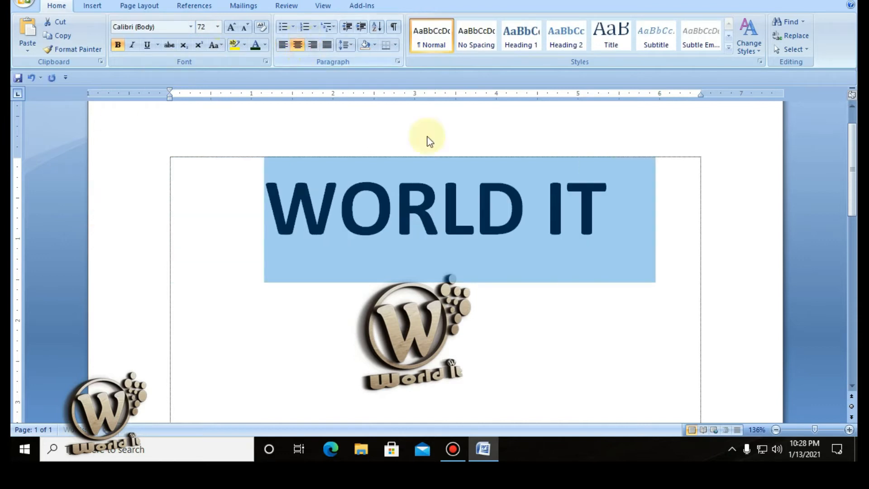
left_click(504, 275)
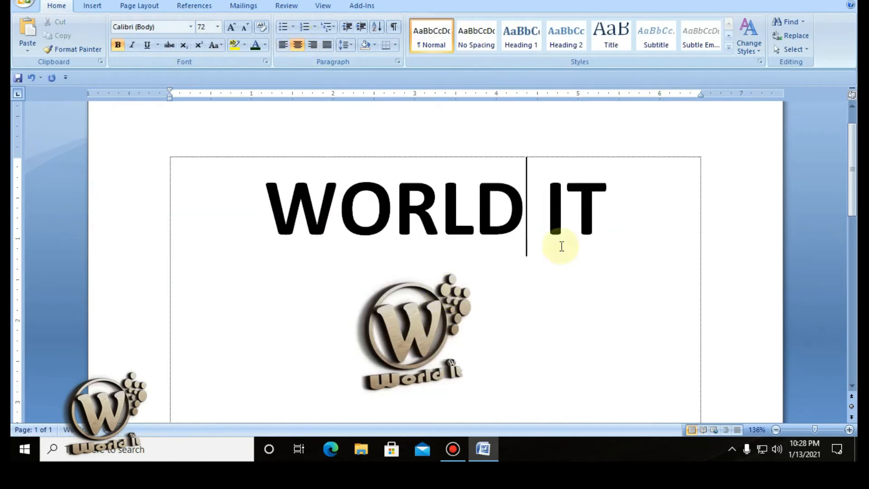
Step: Move the logo slightly right so that it sits roughly centered a little below the heading
left_click_drag(850, 175, 850, 194)
left_click_drag(419, 228, 446, 221)
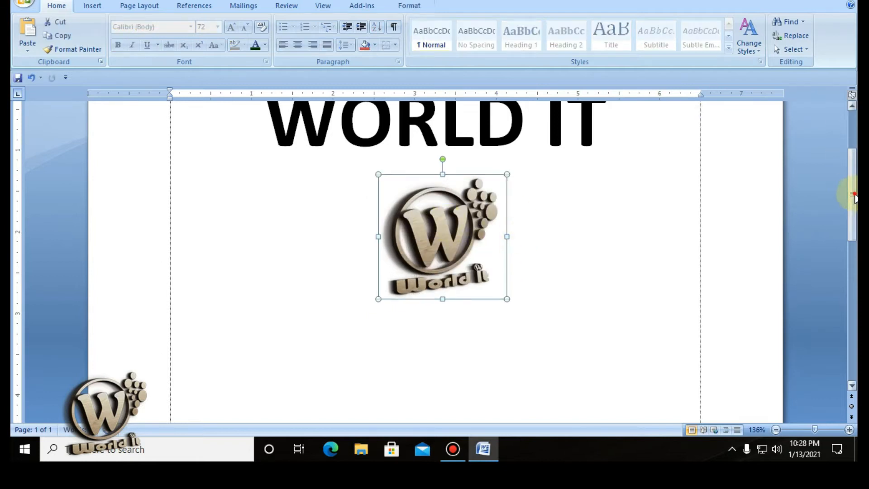
left_click_drag(854, 198, 849, 179)
left_click_drag(433, 285, 470, 352)
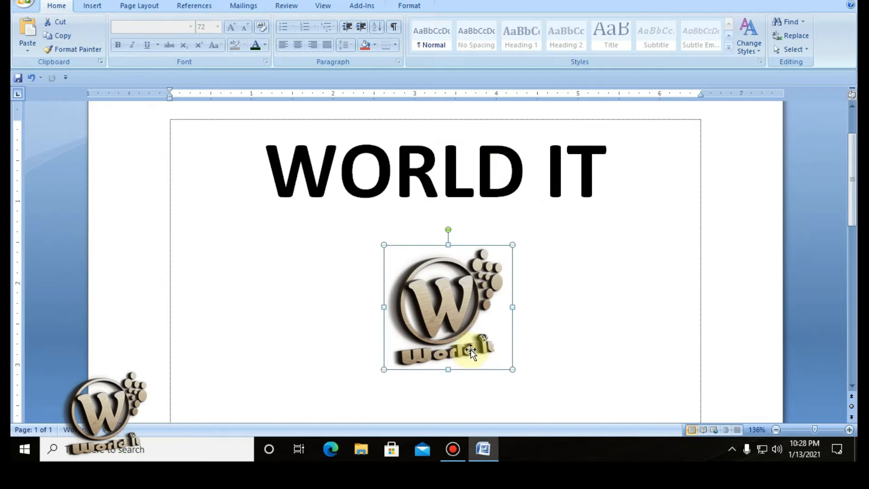
Step: Enlarge the logo proportionally from its corners and shift it slightly left to center it under the heading
left_click_drag(383, 369, 363, 390)
left_click_drag(419, 337, 425, 306)
left_click_drag(512, 369, 534, 390)
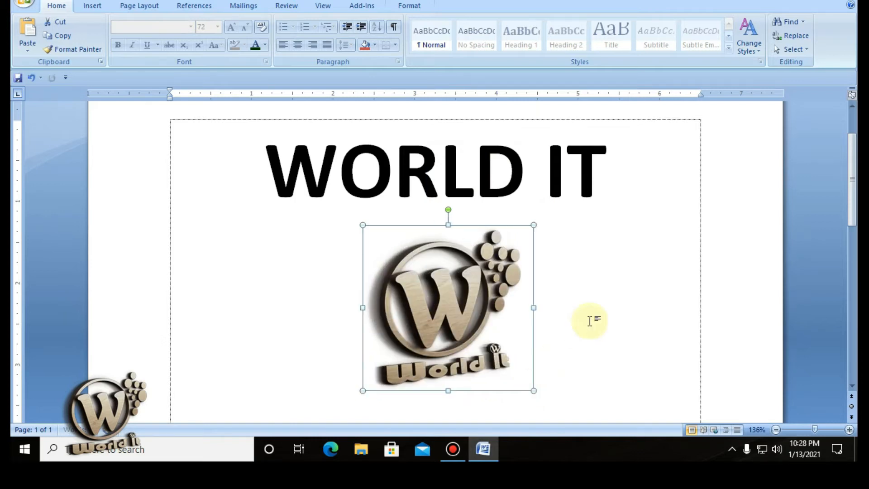
scroll(590, 321, "down", 1)
left_click_drag(418, 285, 412, 284)
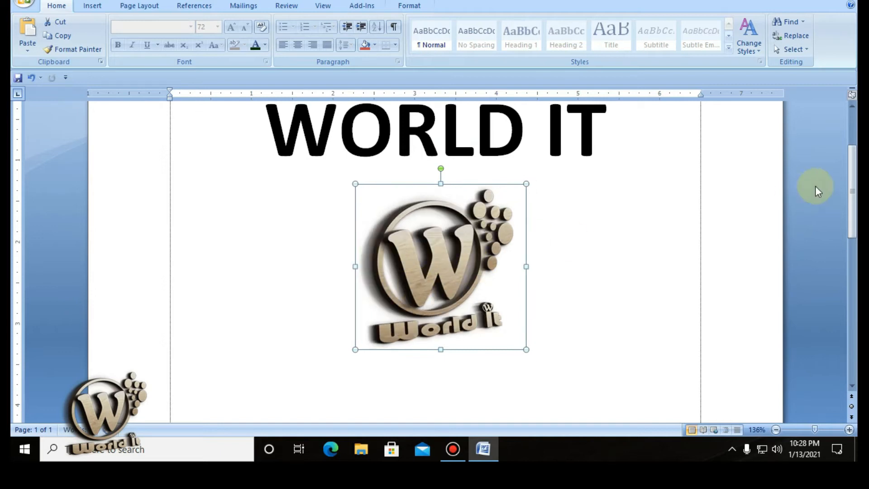
Step: Start a new line beside the logo's lower edge at font size 24 and enter "ASSAIGNMENT ON"
left_click_drag(851, 168, 852, 231)
left_click(629, 191)
double_click(572, 350)
key("Return")
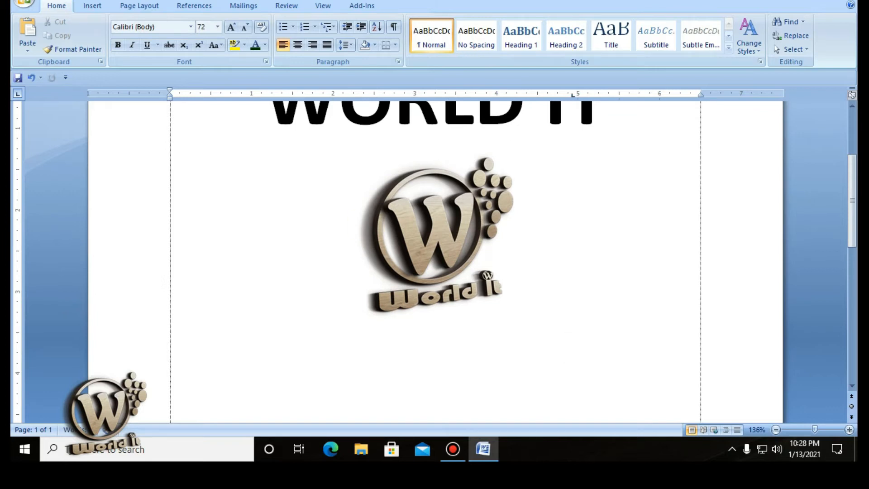
left_click(217, 26)
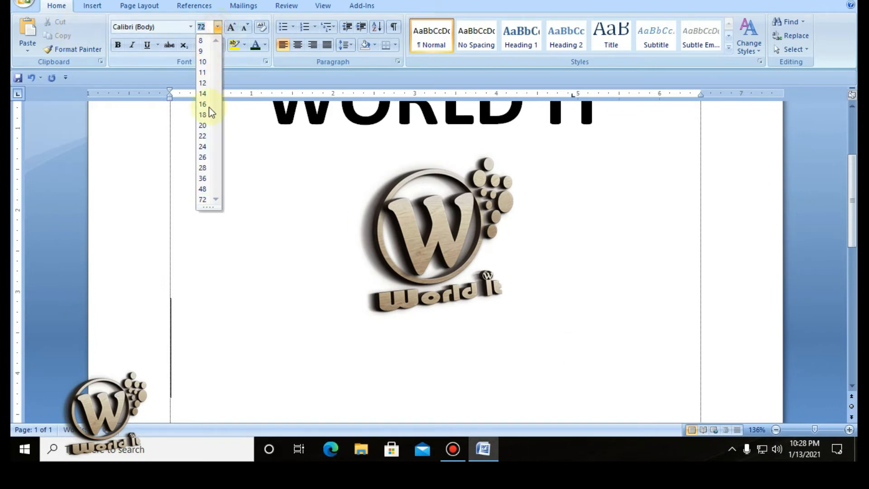
left_click(202, 147)
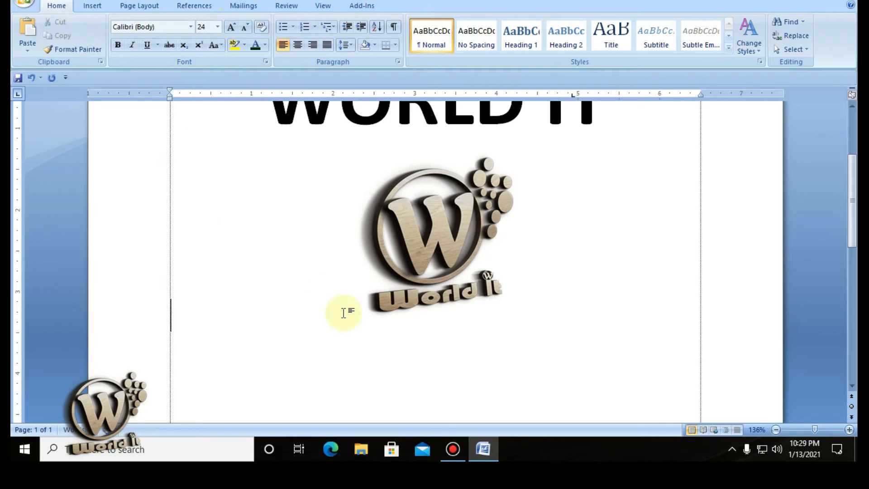
type("aSSAIGNMEN")
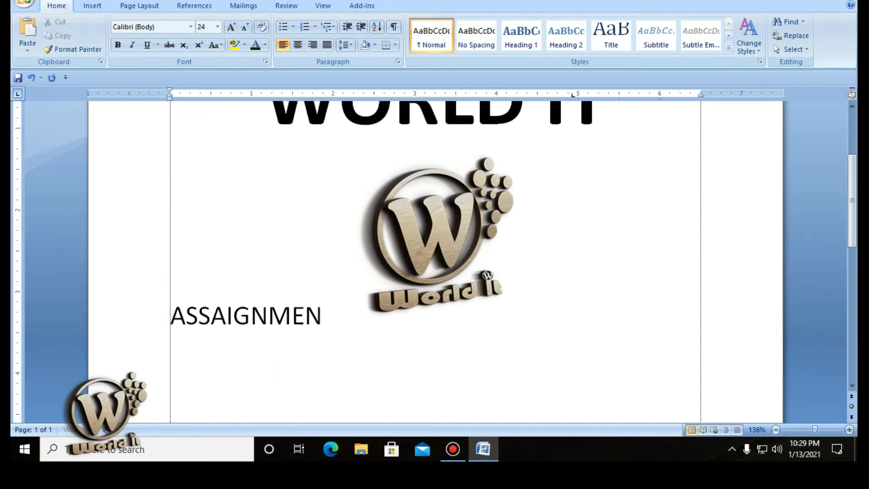
type("T ON")
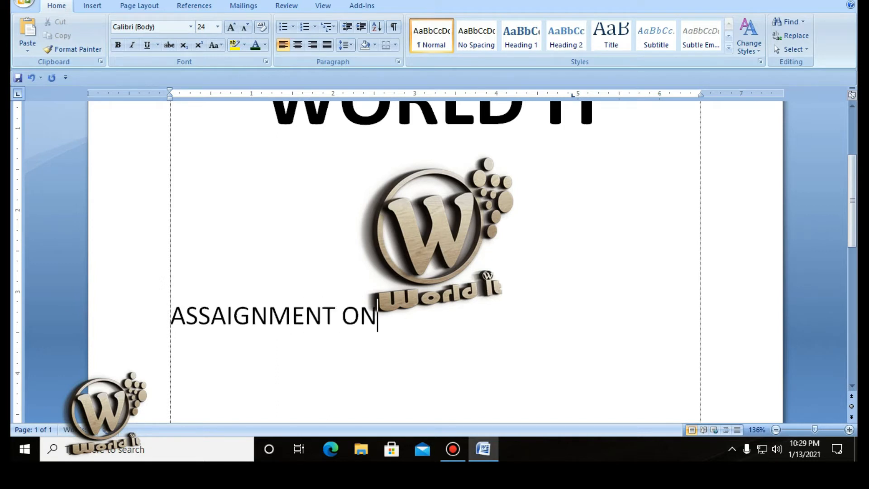
Step: Center the "ASSAIGNMENT ON" line, push it down one line below the logo and make it bold
key("ctrl+e")
left_click(337, 314)
key("Return")
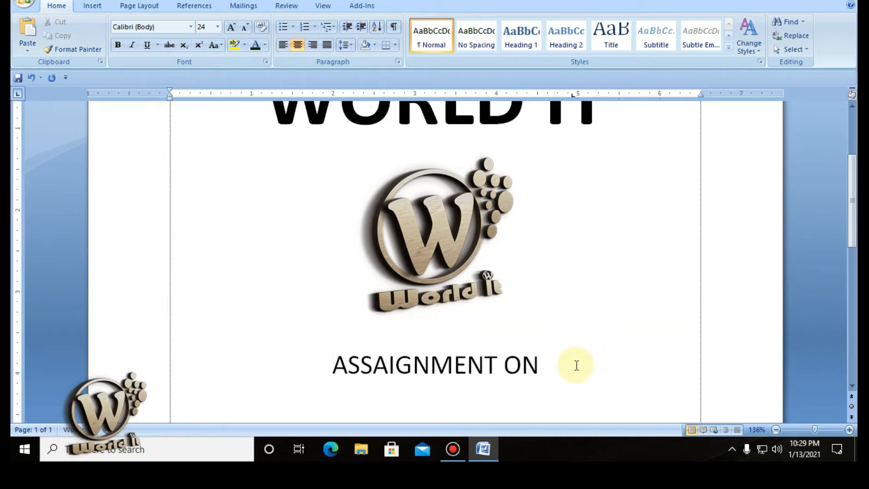
left_click_drag(576, 363, 358, 364)
left_click(118, 45)
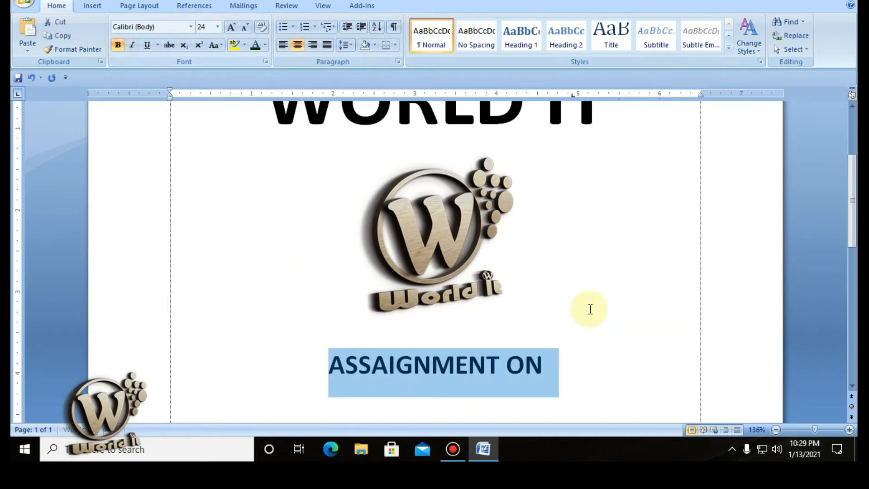
Step: Add the line "MICROSOFT WORD" below "ASSAIGNMENT ON" and split "ON" onto its own line between them
scroll(574, 312, "down", 2)
left_click(572, 285)
key("Return")
type("MOI")
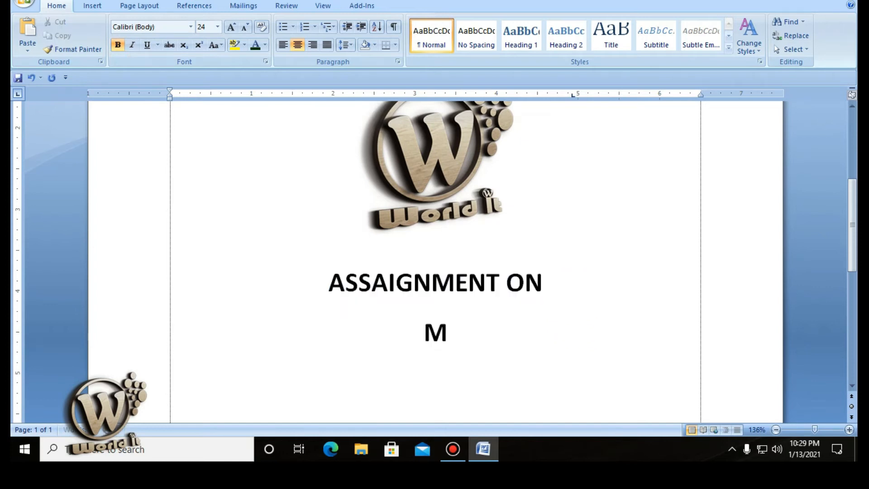
key("BackSpace")
key("BackSpace")
type("ICROS")
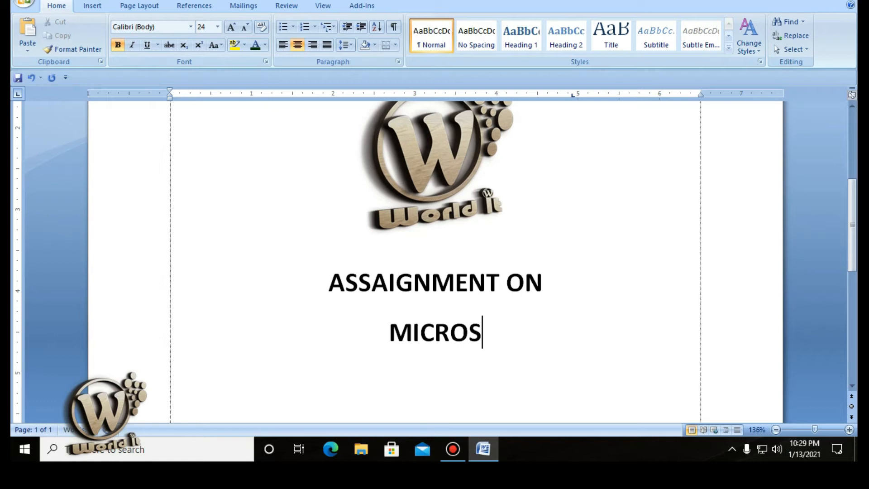
type("OFT")
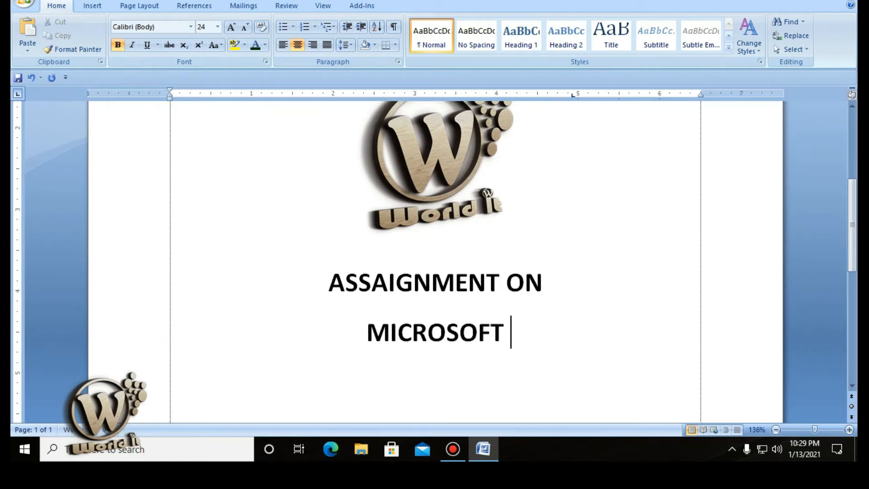
type(" WORD")
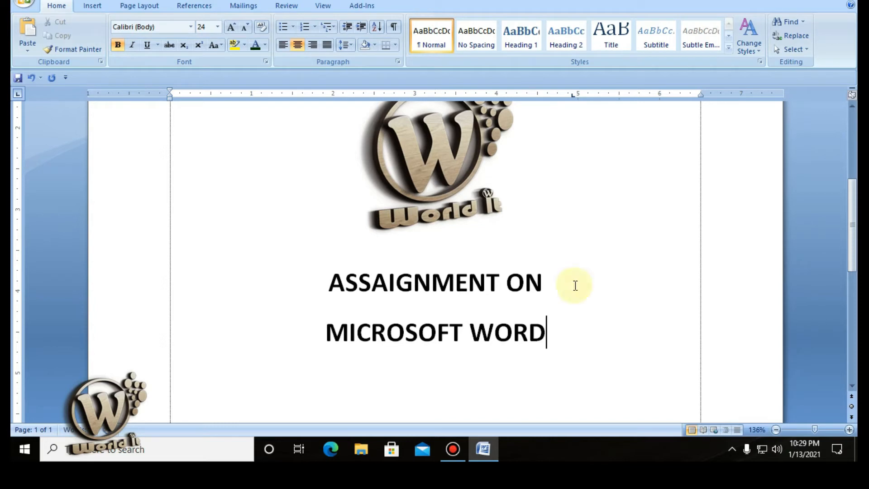
left_click(504, 282)
key("Return")
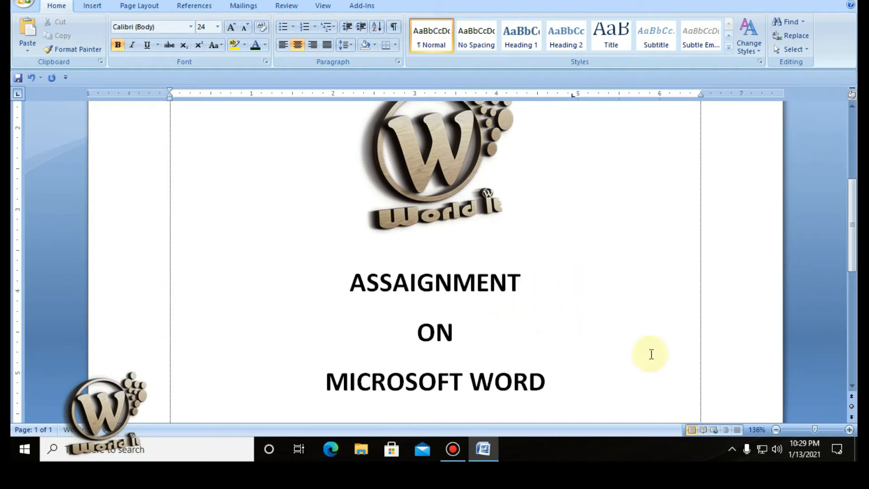
Step: Set the three title lines' line spacing to 1.0 and their spacing after the paragraph to Auto
left_click_drag(851, 246, 851, 262)
left_click_drag(586, 342, 357, 219)
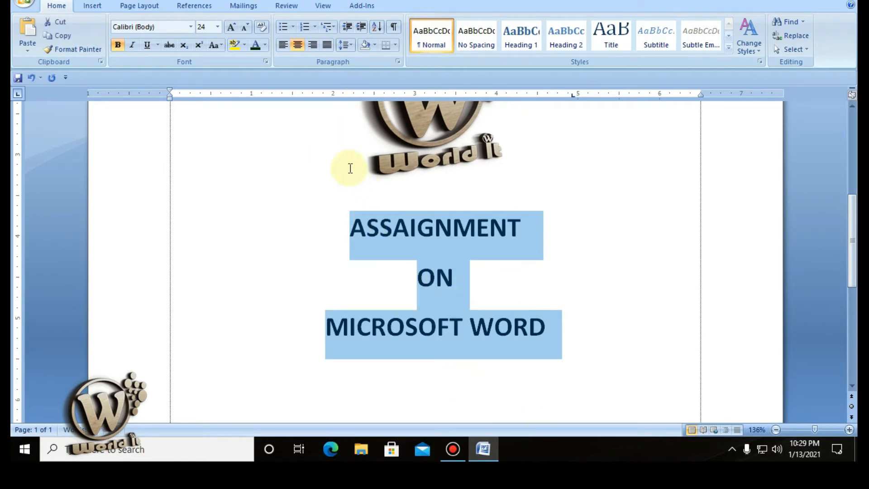
left_click(352, 47)
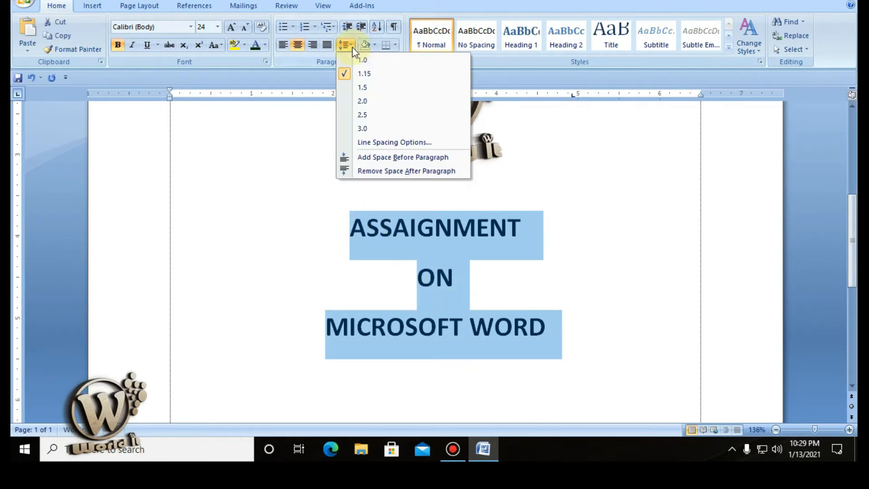
left_click(366, 61)
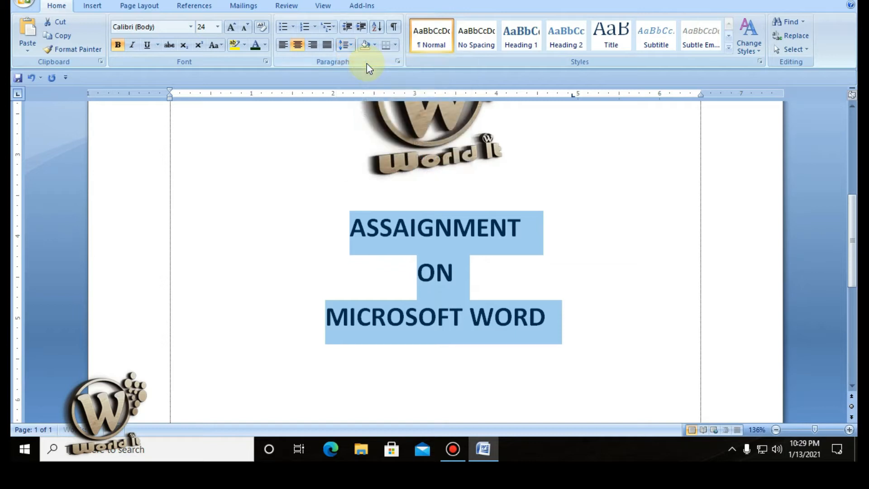
left_click(349, 45)
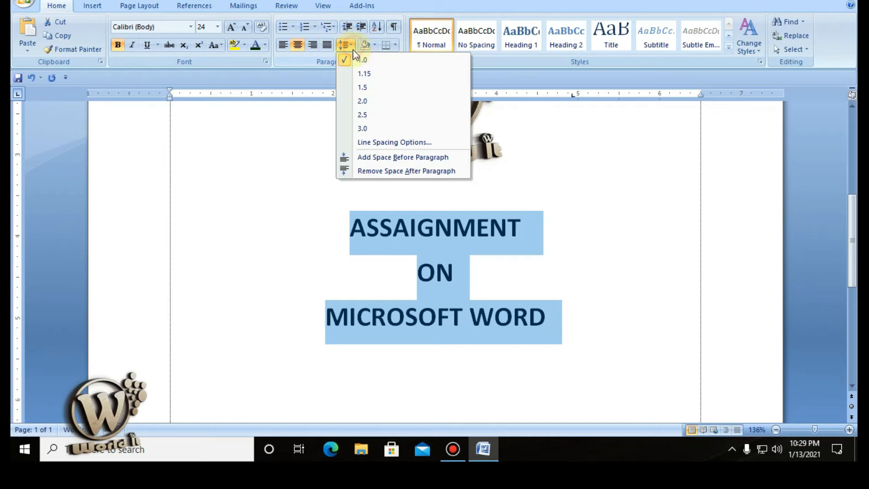
left_click(391, 144)
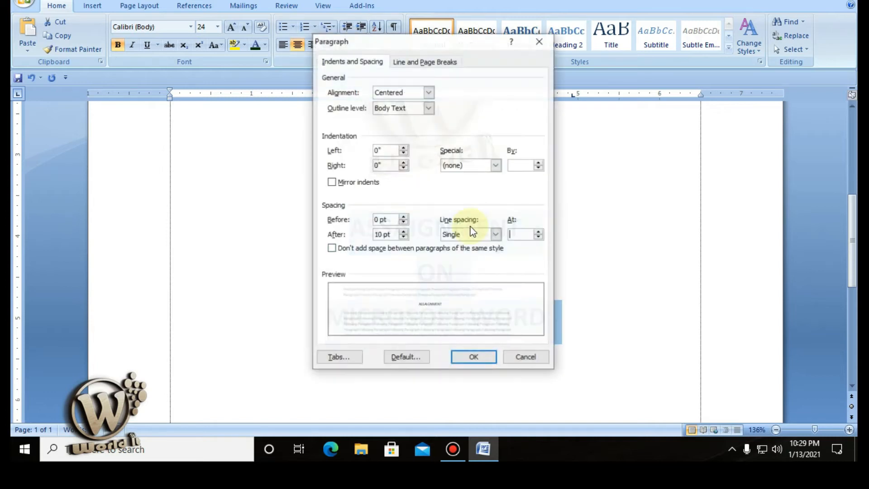
left_click(403, 237)
left_click(403, 237)
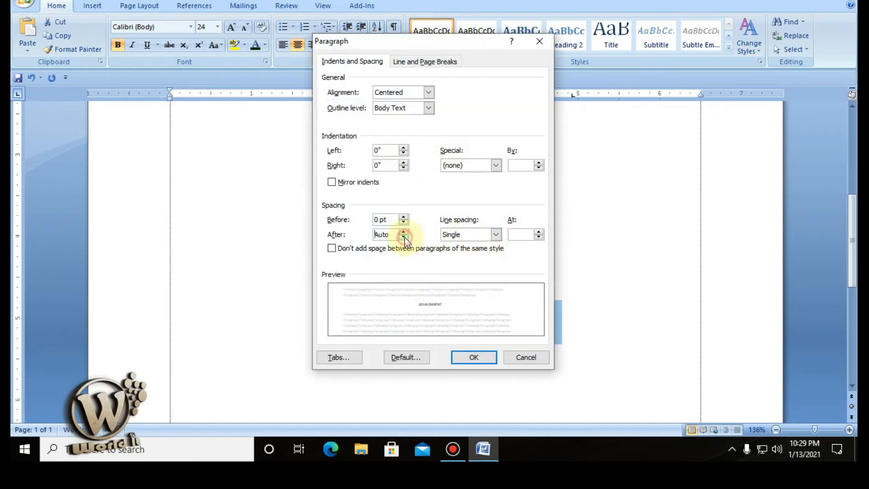
left_click(479, 355)
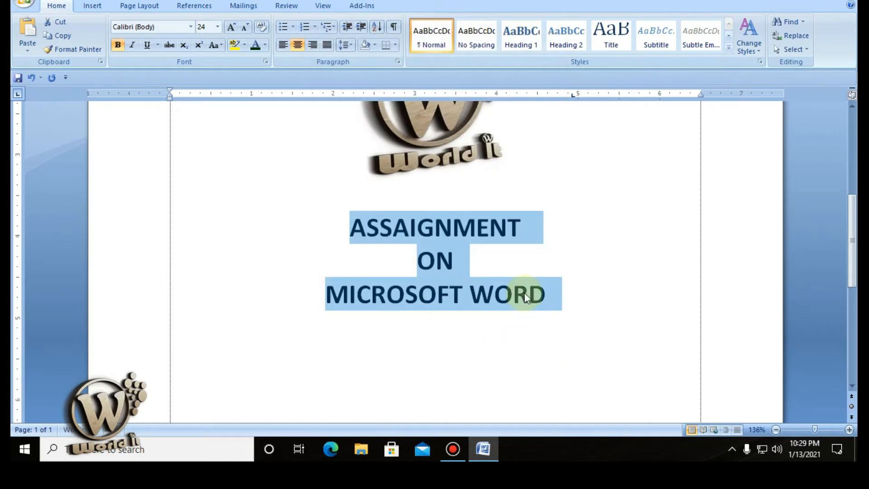
Step: Add the line "SUBMITTED TO" below the "MICROSOFT WORD" title line and set its font size to 20
left_click(578, 313)
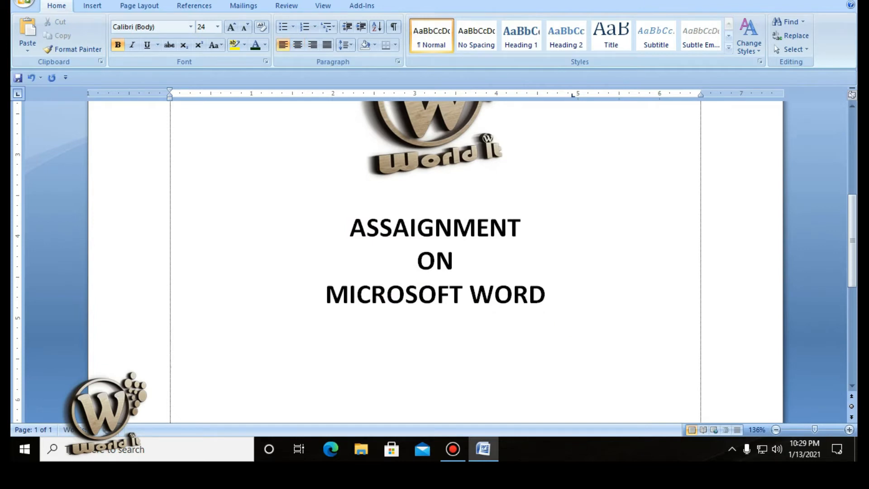
type("B")
key("BackSpace")
type("BMITTED")
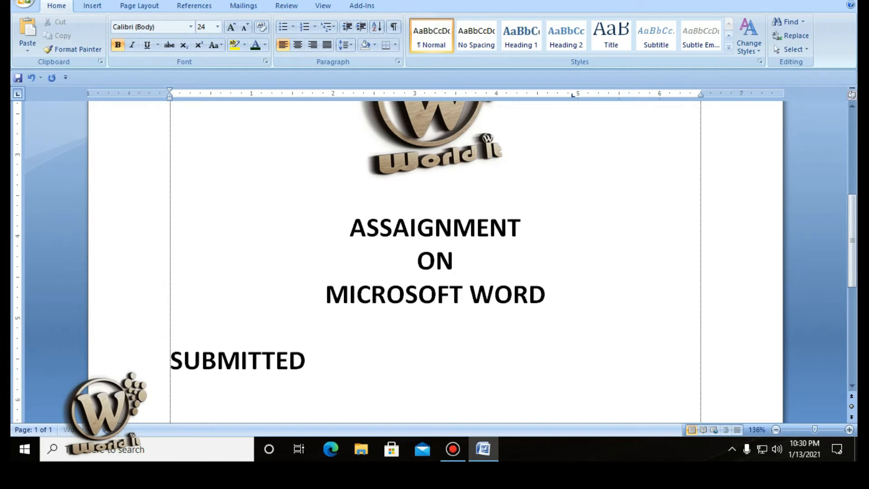
left_click_drag(358, 360, 145, 345)
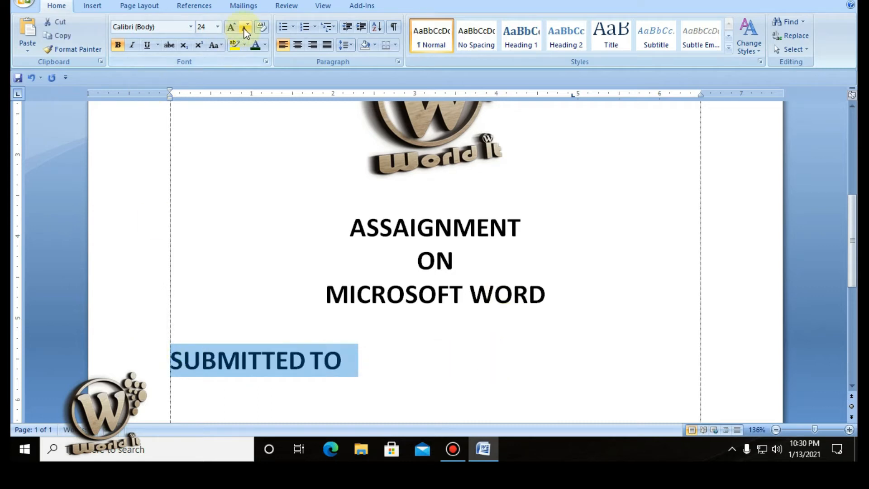
left_click(218, 27)
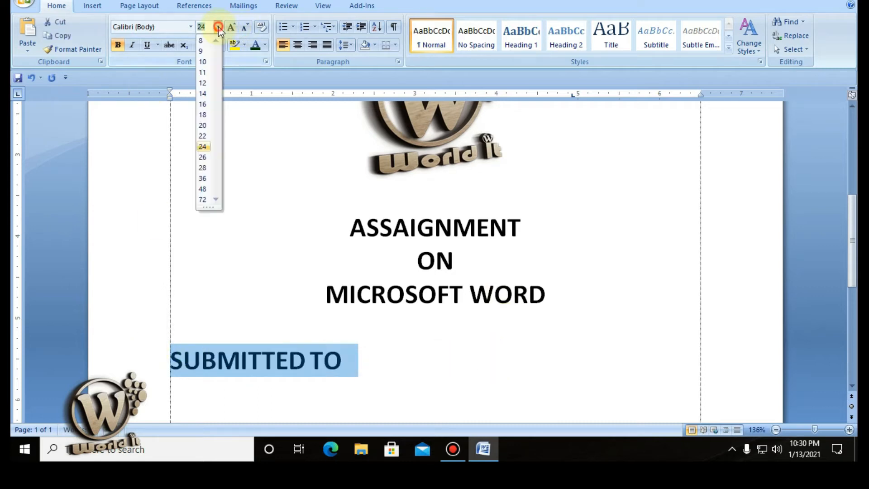
left_click(204, 125)
left_click(318, 360)
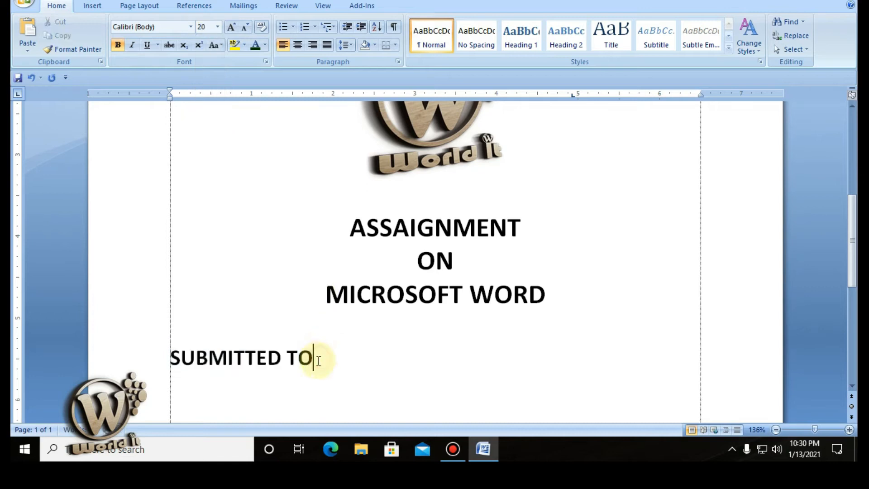
Step: Color the "SUBMITTED TO" text Orange, Accent 6, Darker 25% and highlight it in light gray
scroll(325, 350, "down", 3)
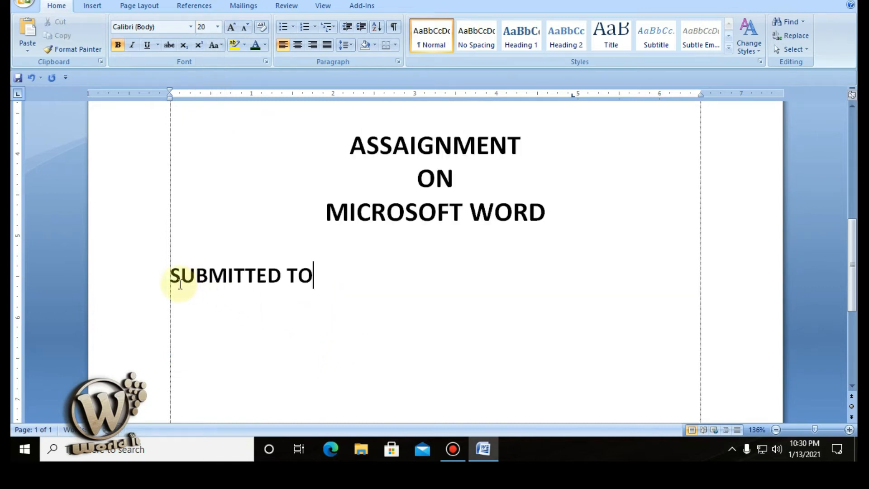
left_click_drag(175, 278, 325, 277)
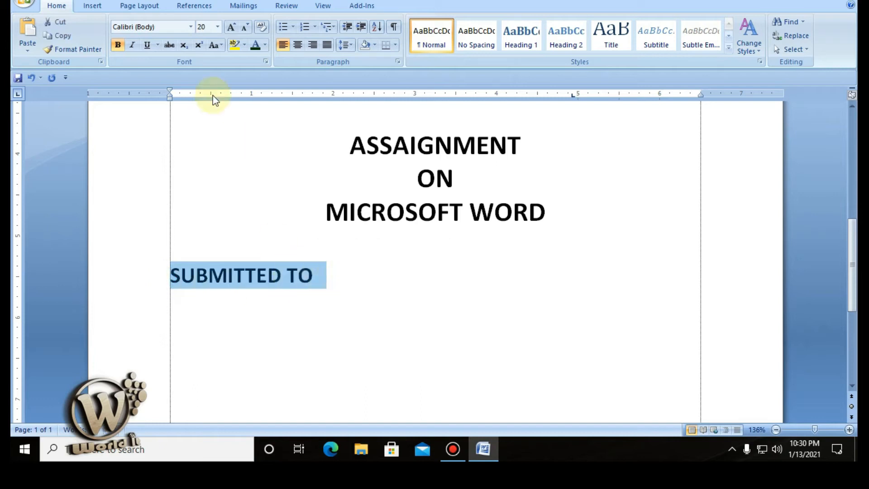
left_click(264, 45)
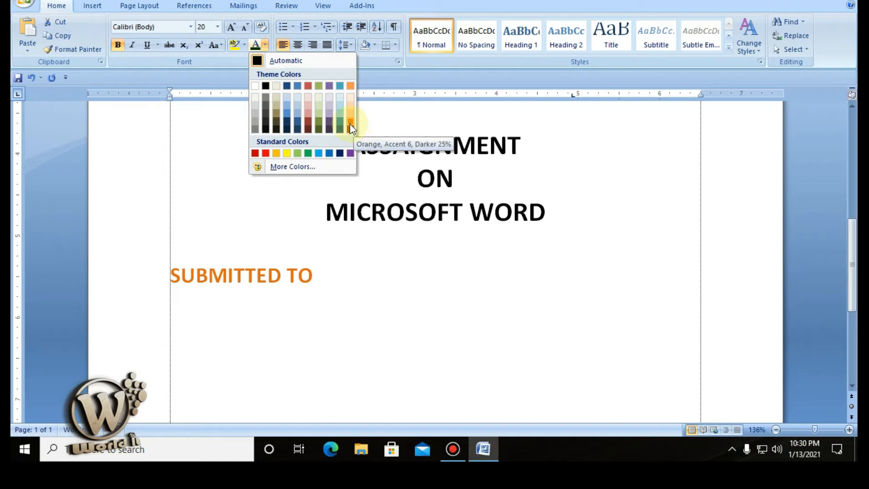
left_click(351, 121)
left_click(244, 45)
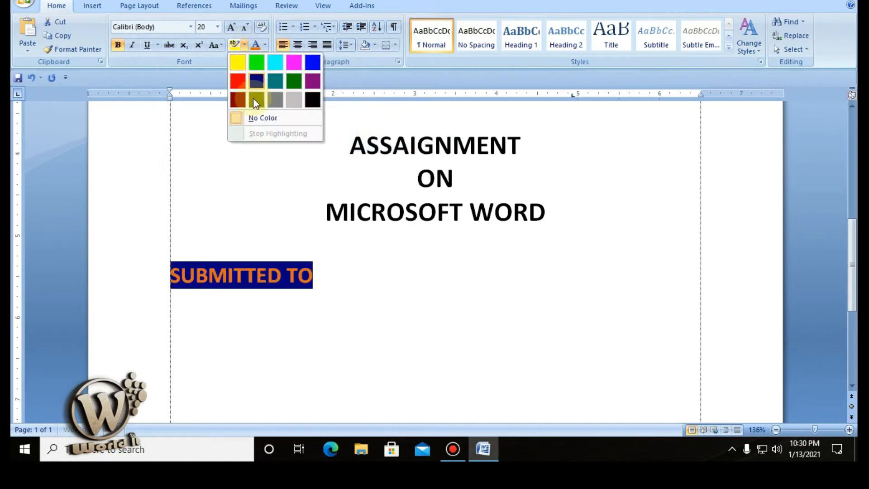
left_click(293, 104)
left_click(345, 257)
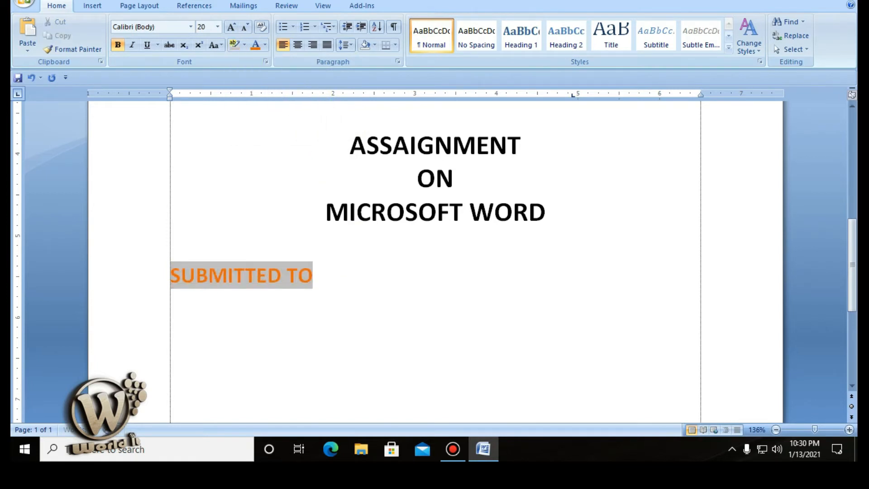
Step: Add the line "SUBMITTED BY" a few lines below "SUBMITTED TO" in the same orange bold style
scroll(349, 248, "down", 3)
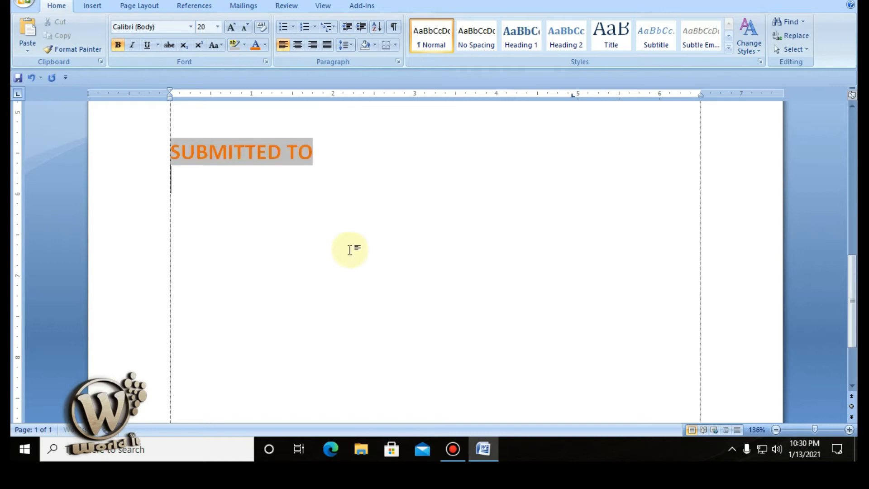
key("Return")
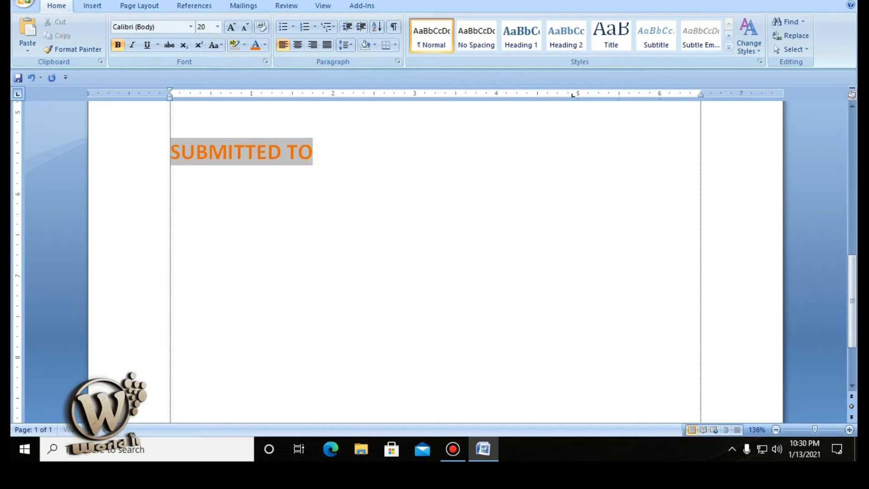
left_click_drag(334, 154, 195, 161)
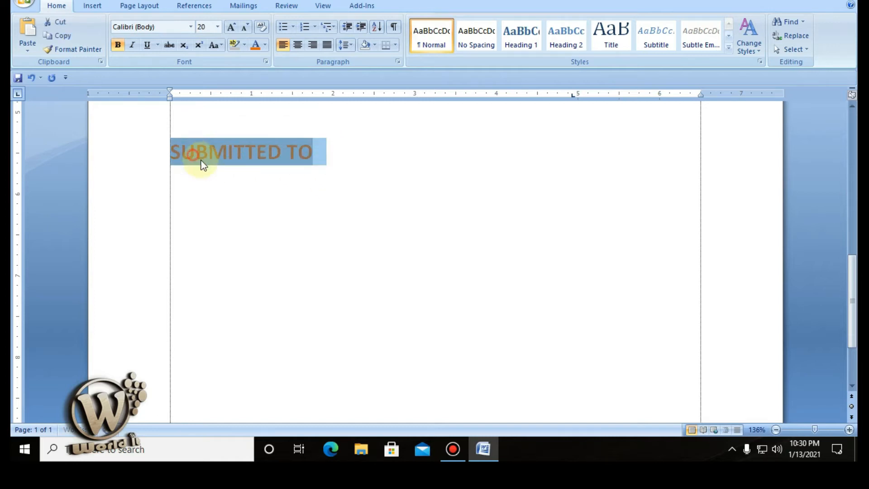
right_click(199, 160)
left_click(235, 178)
left_click(242, 248)
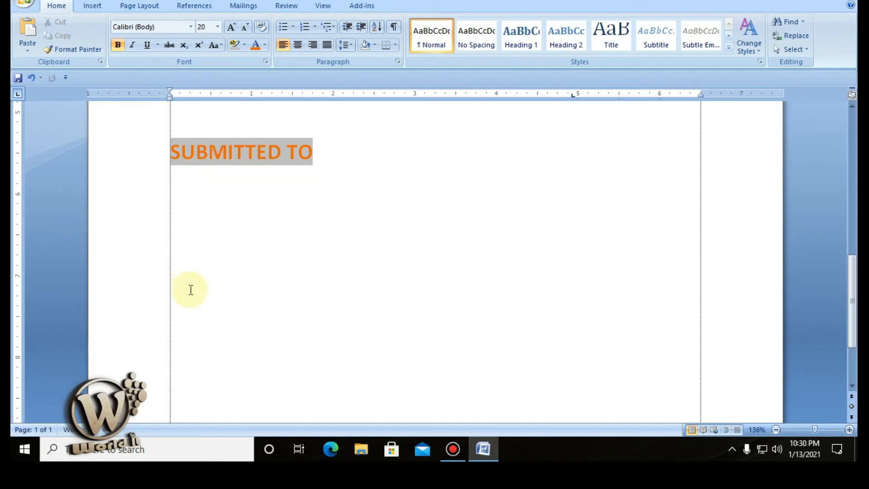
type("SUBMITTED BY")
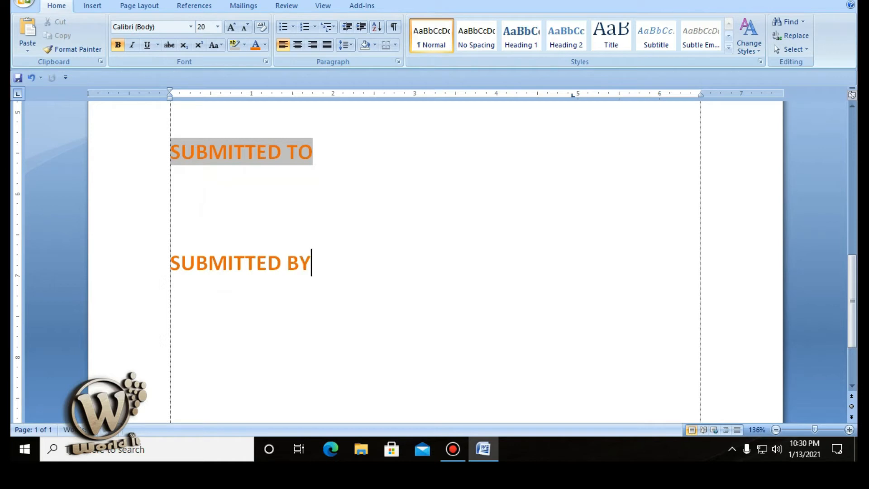
Step: Highlight the "SUBMITTED BY" line with the same light gray as "SUBMITTED TO"
left_click_drag(330, 274, 167, 275)
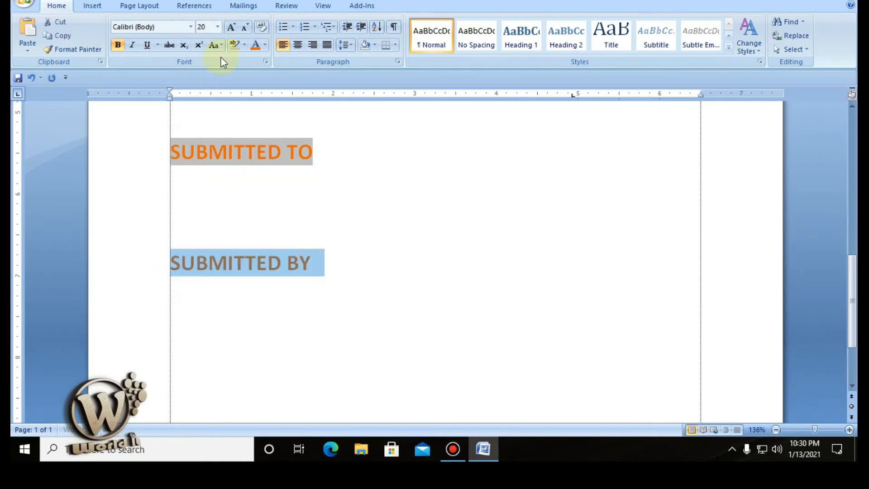
left_click(237, 44)
scroll(425, 349, "up", 3)
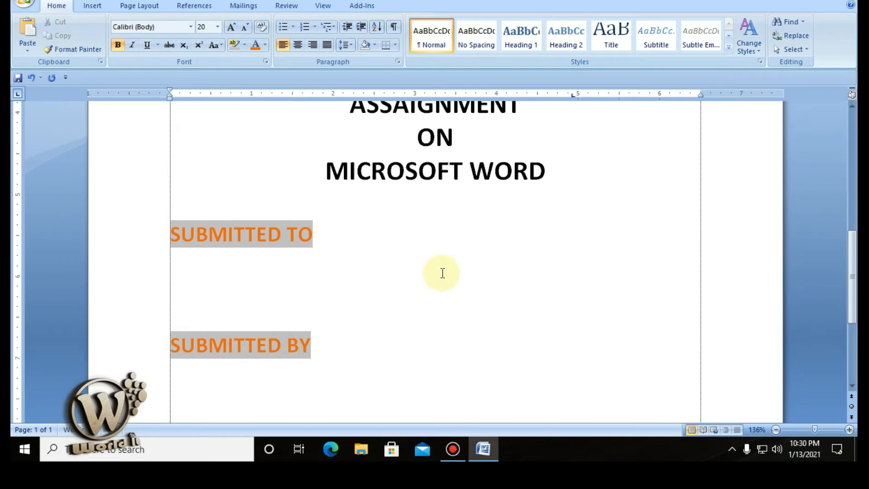
left_click_drag(852, 277, 855, 164)
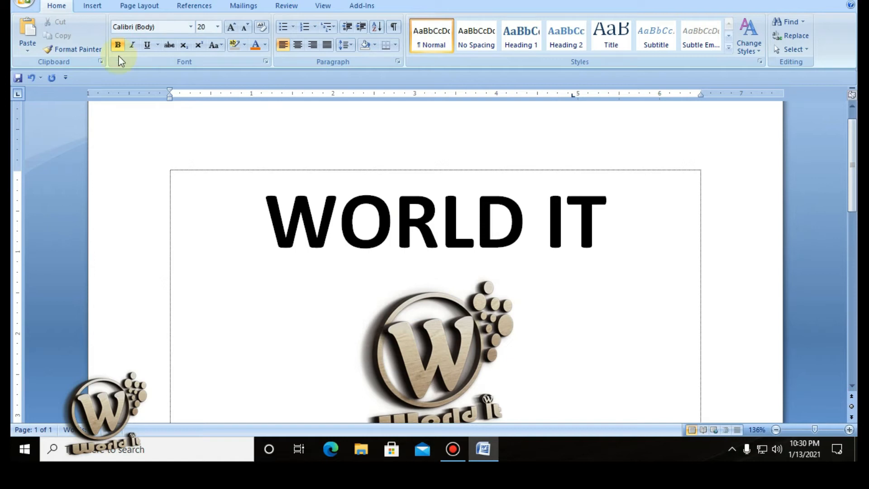
left_click(93, 5)
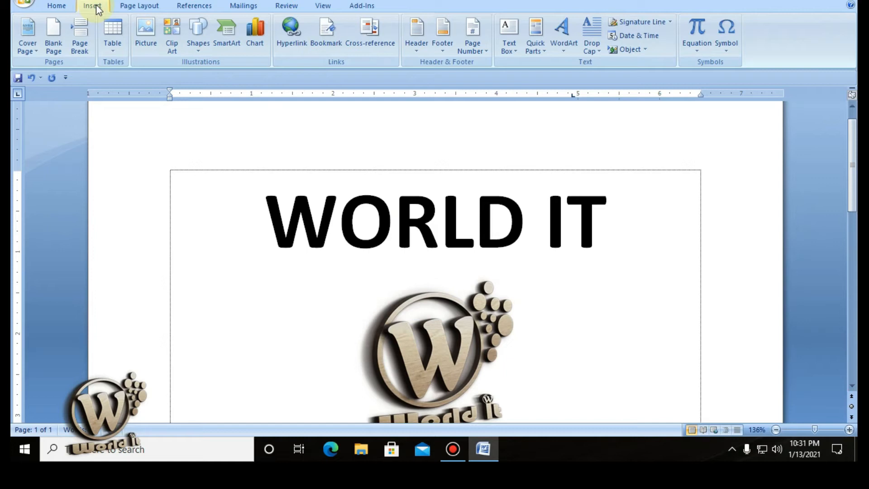
left_click(246, 204)
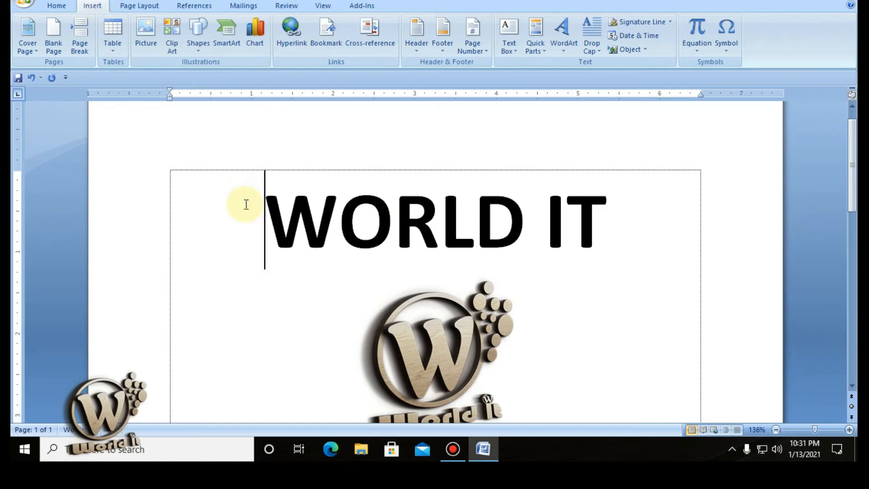
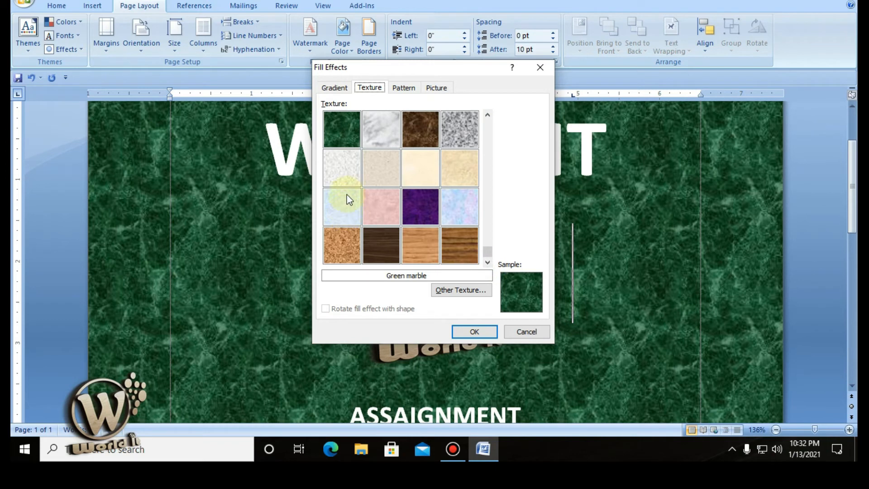
Step: Fill the page background with the light blue paper texture and check the whole cover page
left_click(474, 331)
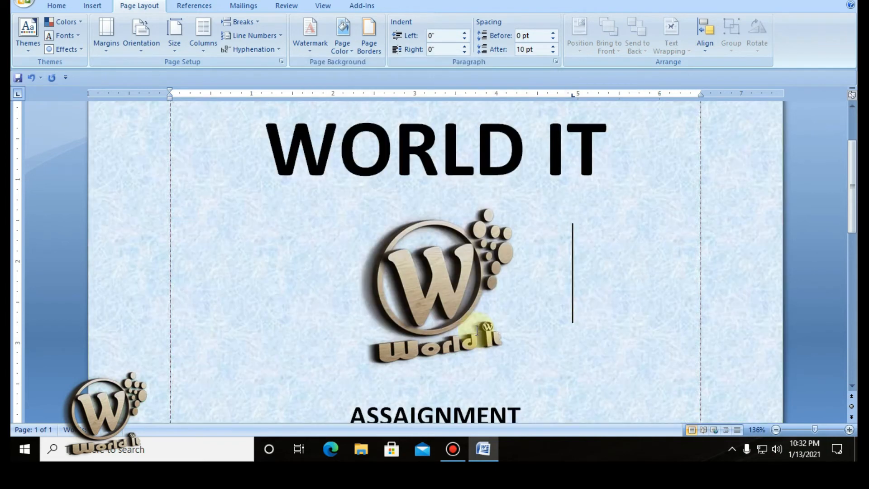
scroll(478, 329, "down", 1)
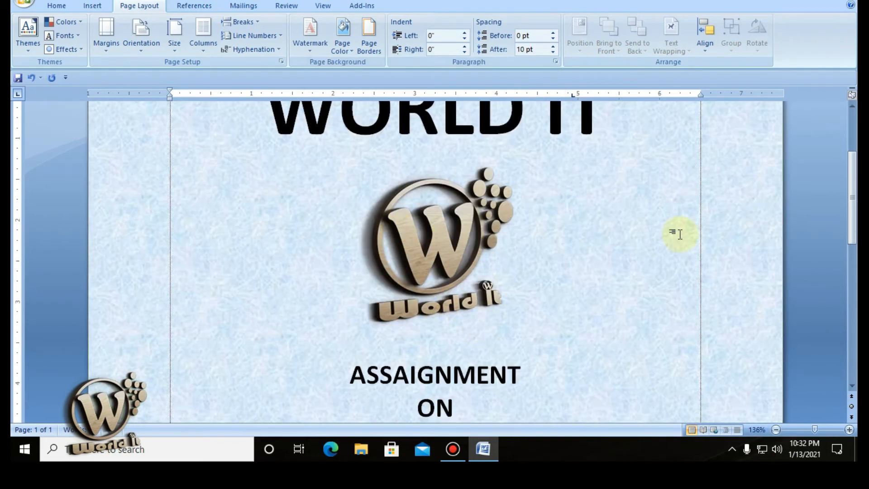
left_click_drag(850, 173, 851, 176)
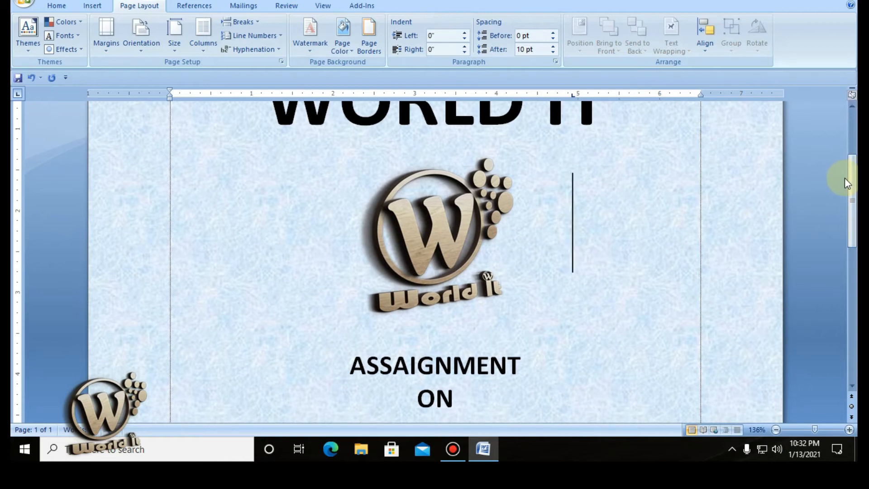
scroll(845, 179, "down", 6)
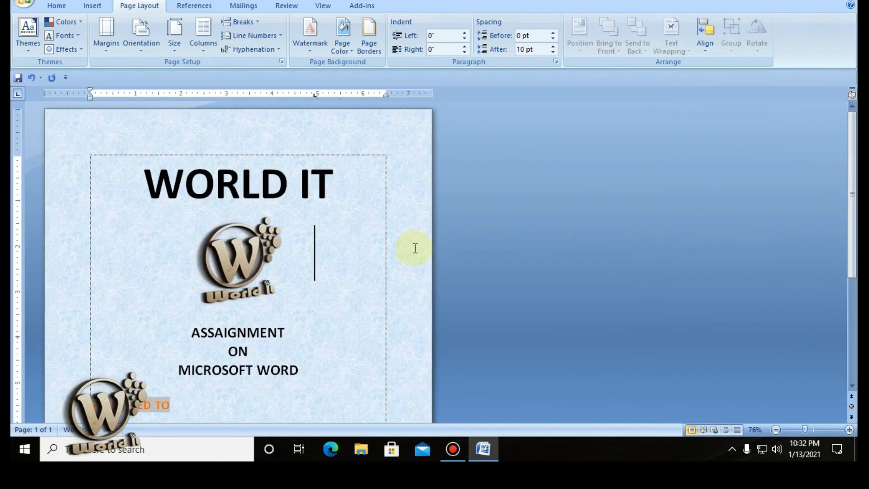
scroll(412, 251, "down", 3)
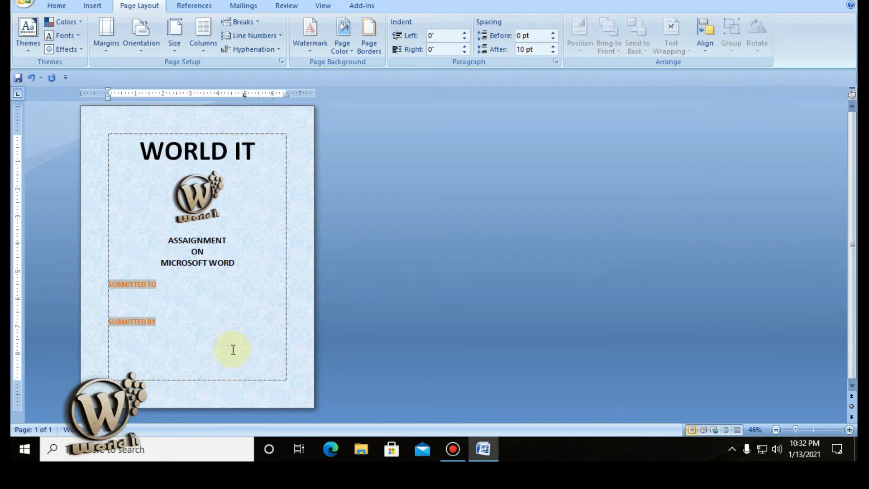
Step: Delete all the text and the logo picture from the cover page
left_click_drag(225, 361, 128, 142)
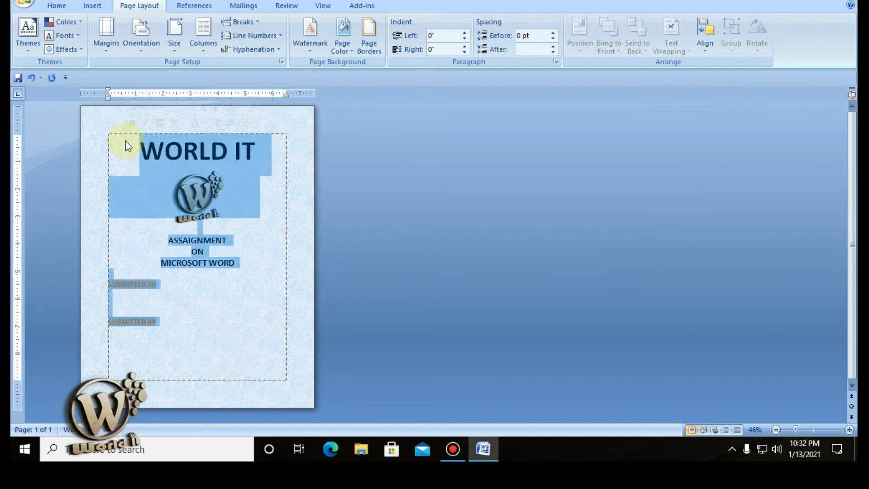
key("Delete")
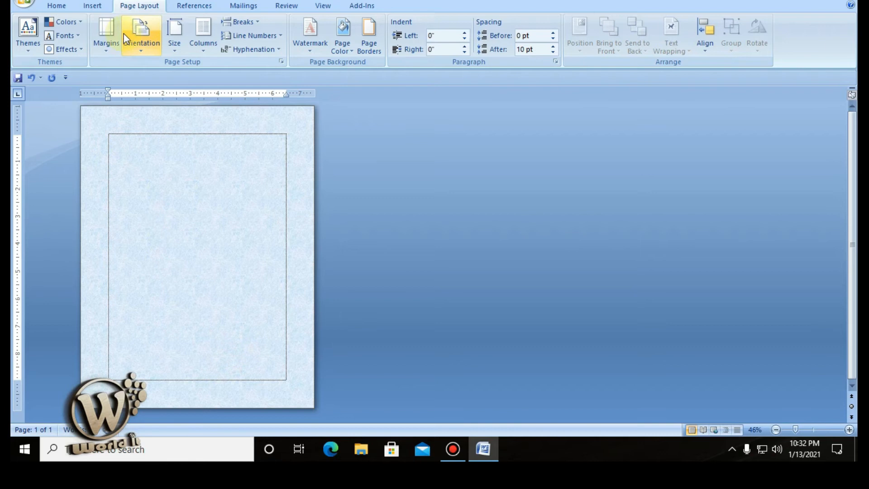
Step: Insert a blank page after the emptied page, then insert another one from the first page
left_click(92, 5)
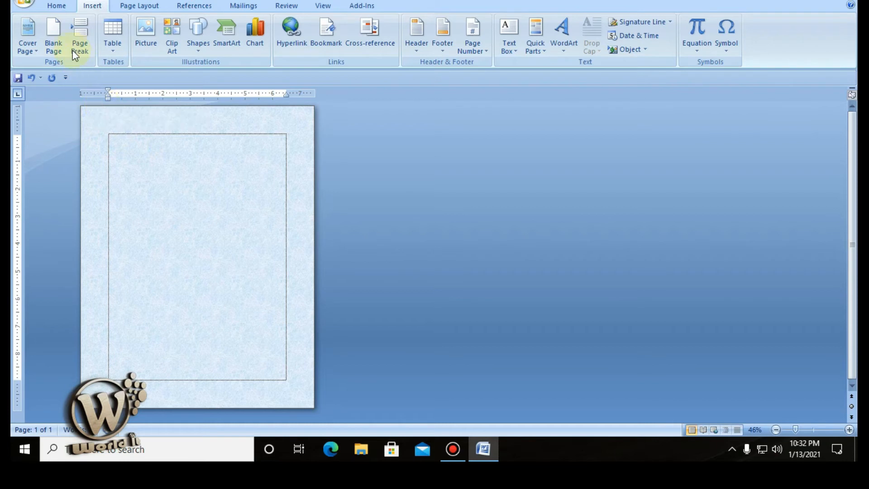
left_click(52, 48)
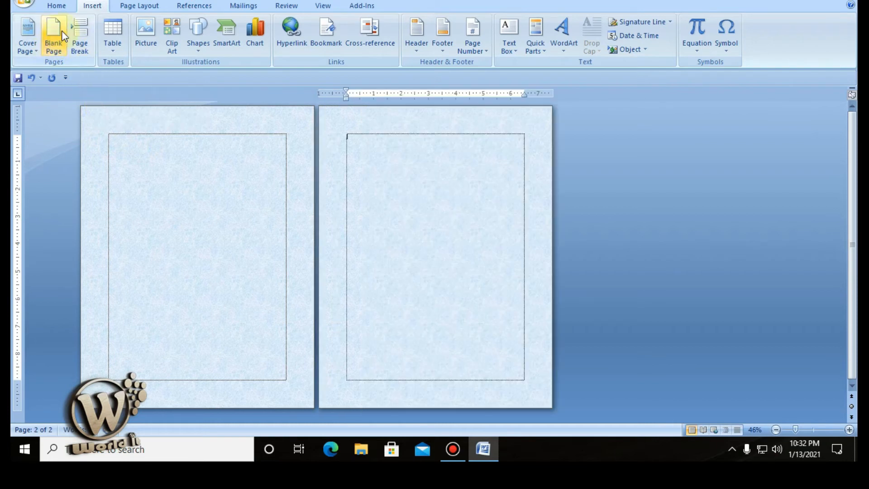
left_click(452, 275)
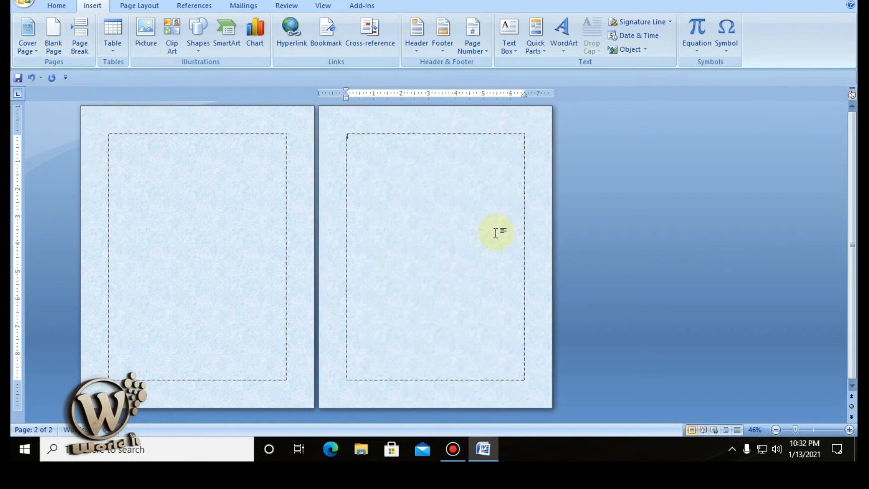
left_click(171, 148)
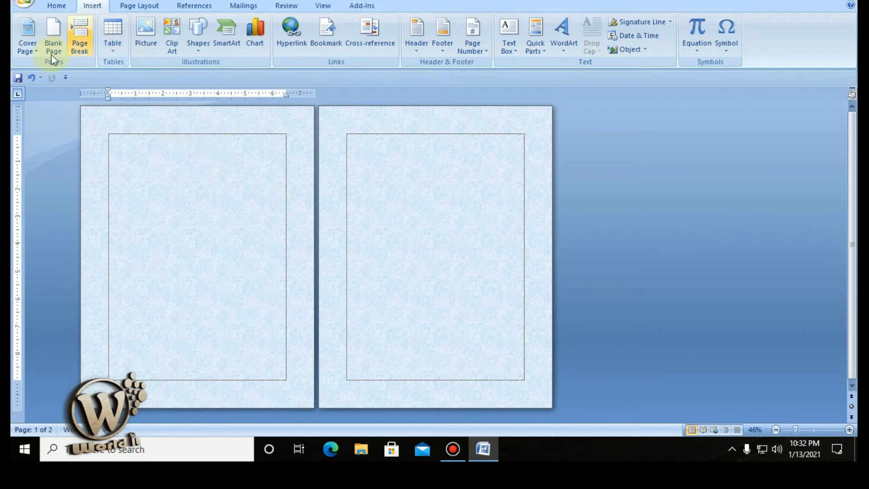
left_click(51, 39)
left_click(177, 153)
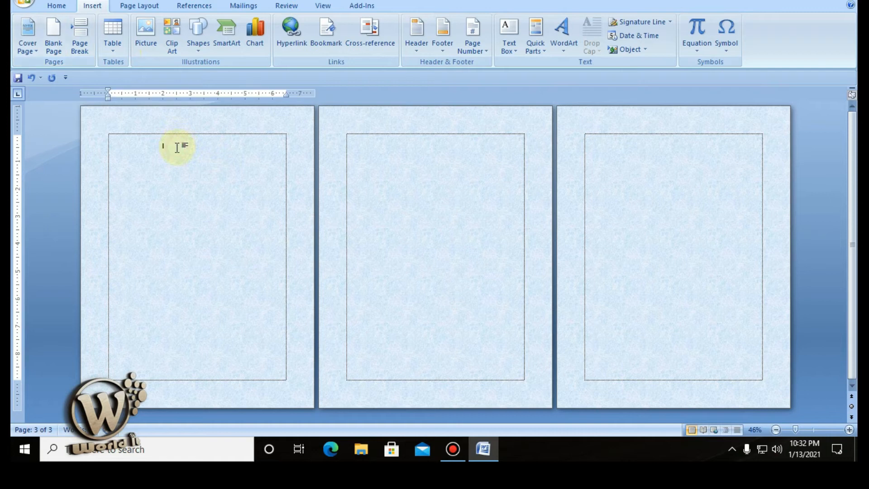
Step: Remove the added blank pages so only the first page is left
key("Delete")
key("Delete")
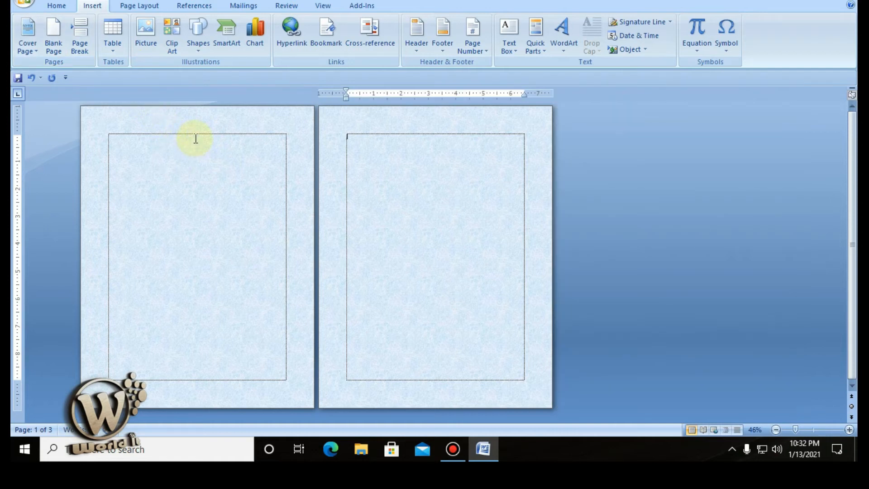
key("BackSpace")
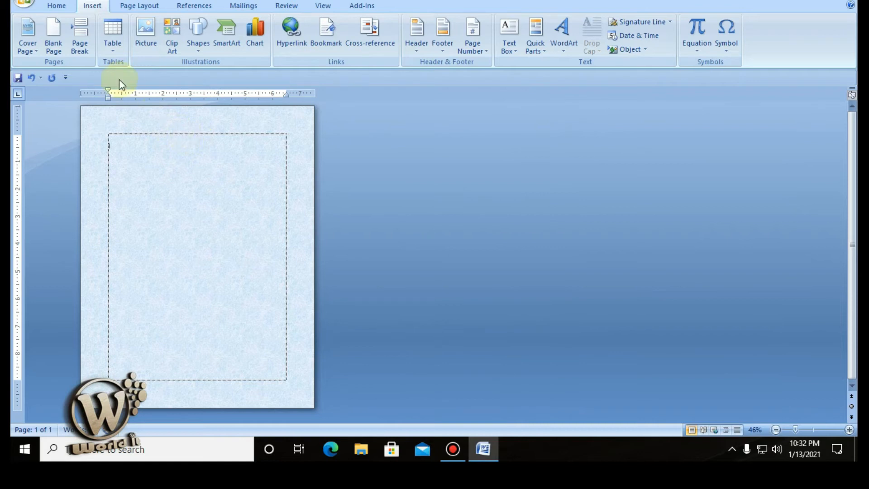
Step: Insert three page breaks in a row, starting from the empty first page
left_click(82, 33)
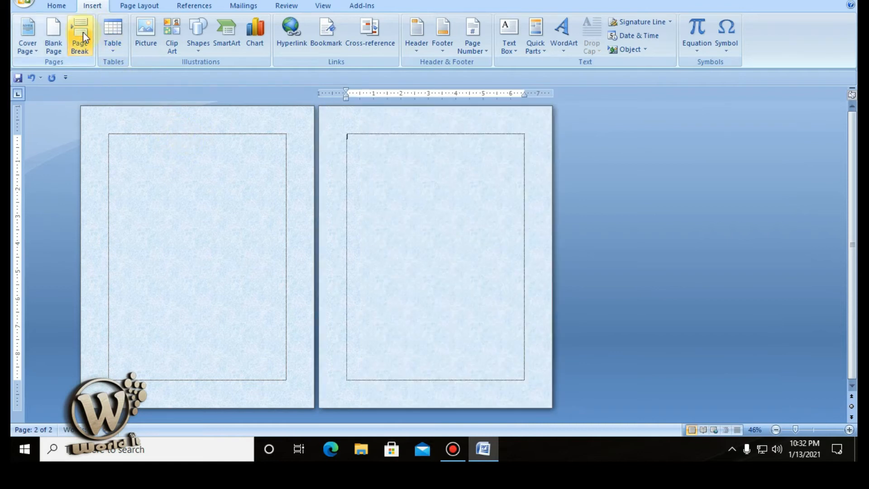
left_click(84, 37)
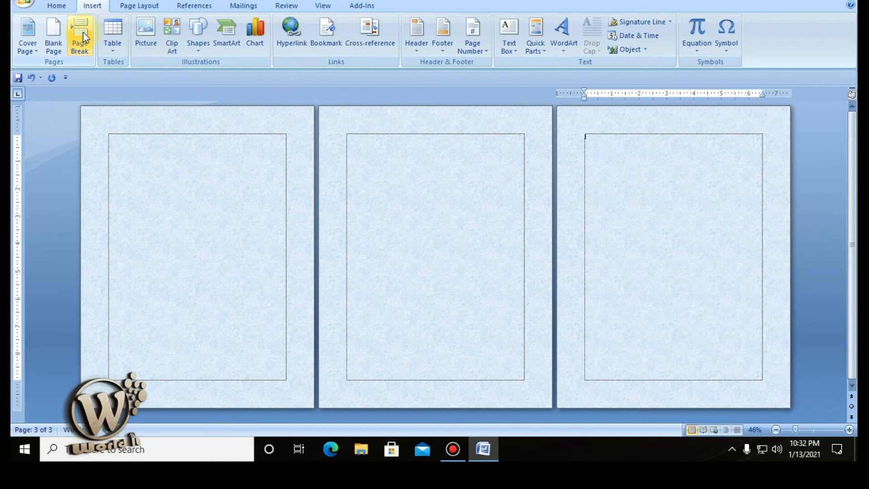
left_click(83, 33)
Step: Undo the three page breaks so only the first page remains
left_click(171, 148)
key("ctrl+z")
key("ctrl+z")
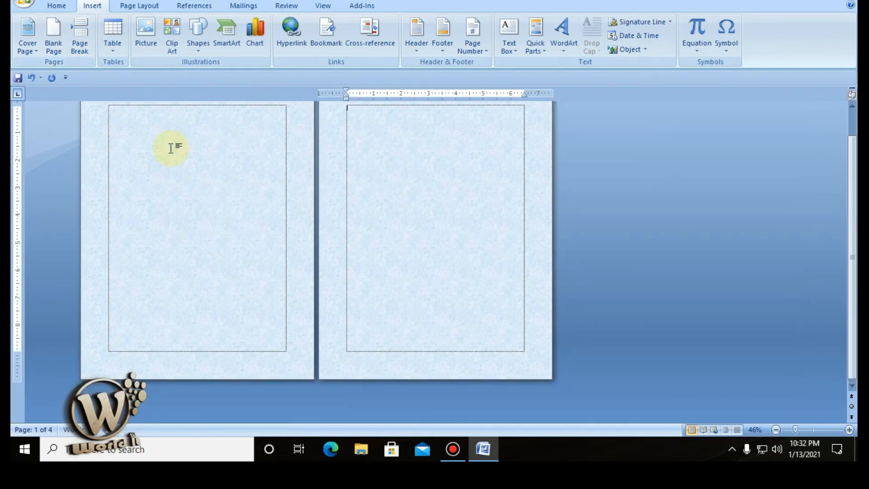
key("ctrl+z")
scroll(186, 210, "up", 1)
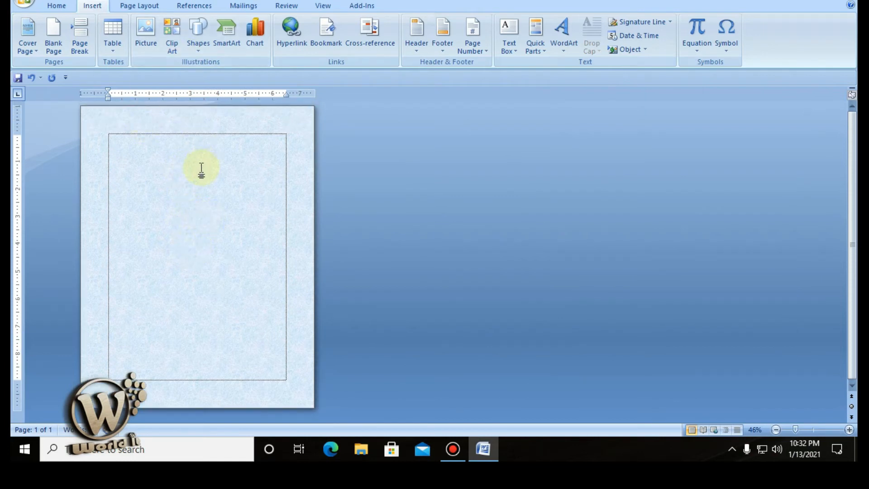
Step: Insert a table with 5 columns and 4 rows on the page, keeping the automatic fixed column width
scroll(211, 175, "up", 6)
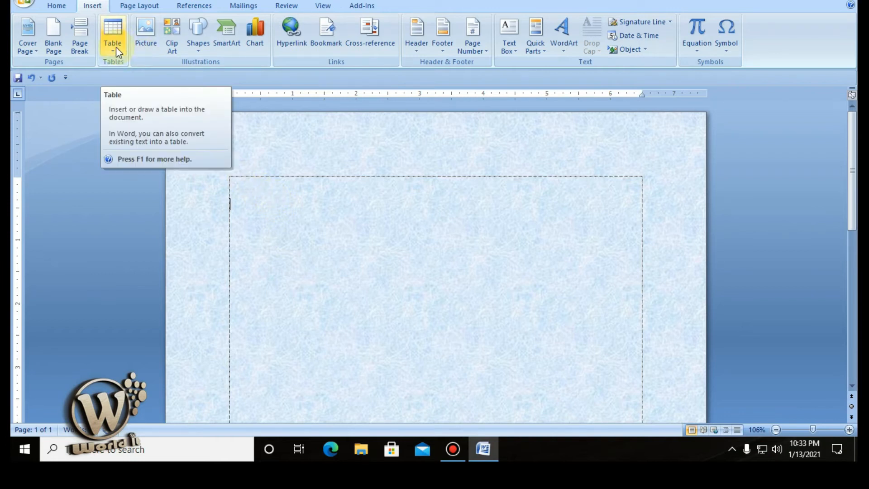
left_click(116, 47)
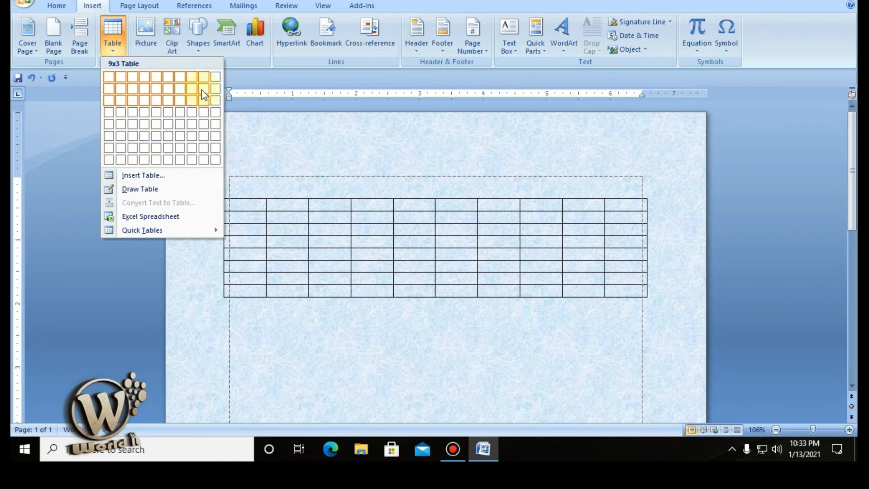
left_click(167, 176)
left_click(454, 160)
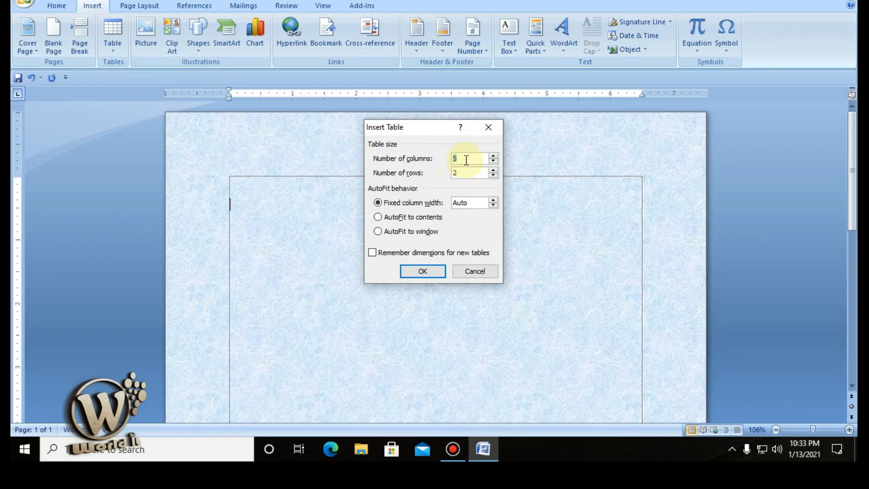
type("1")
key("BackSpace")
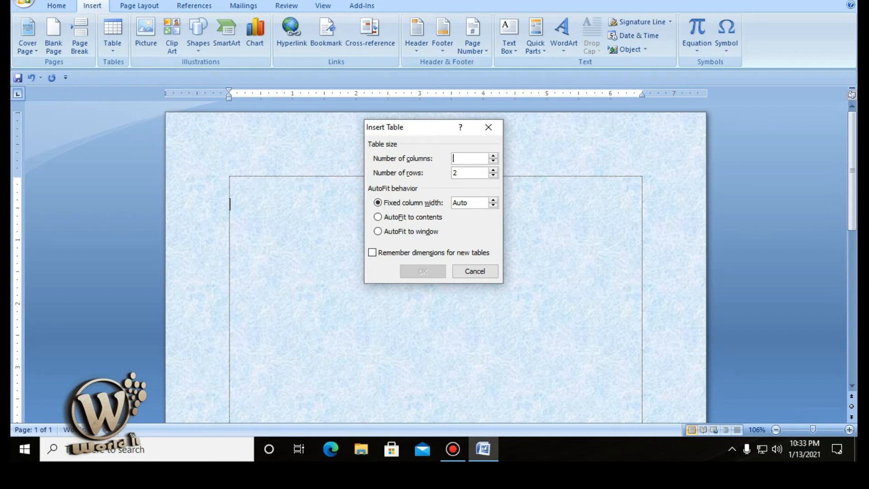
type("5")
left_click_drag(476, 169, 436, 176)
type("4")
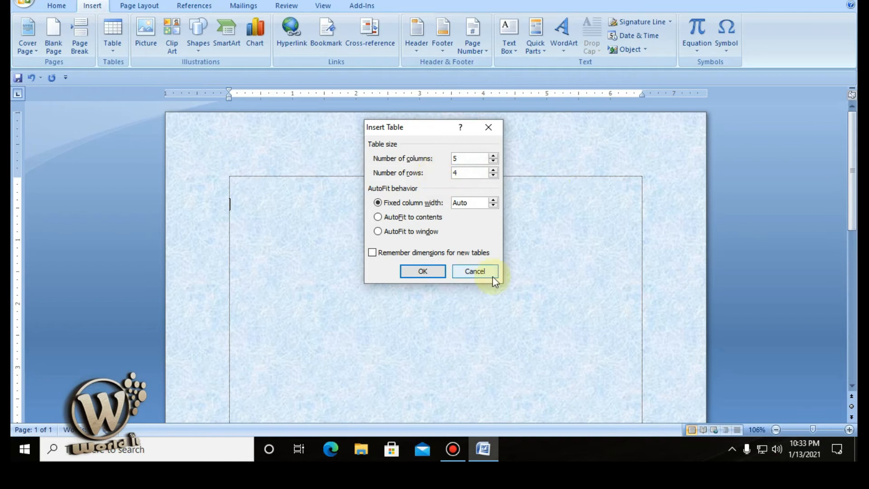
left_click(422, 270)
Step: Compare placing the cursor inside and outside the table, and examine the available table design and layout tools
left_click_drag(269, 203, 628, 243)
left_click(549, 287)
left_click(281, 208)
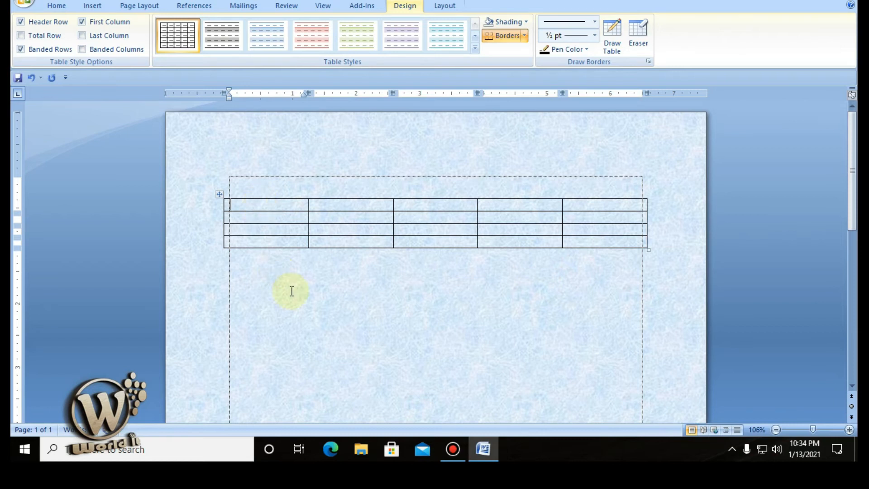
left_click(318, 318)
left_click(247, 205)
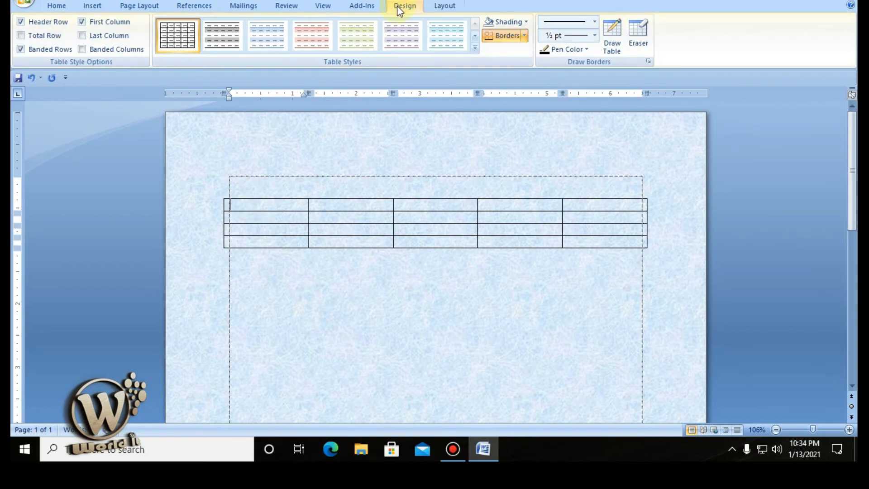
left_click(436, 6)
left_click(410, 7)
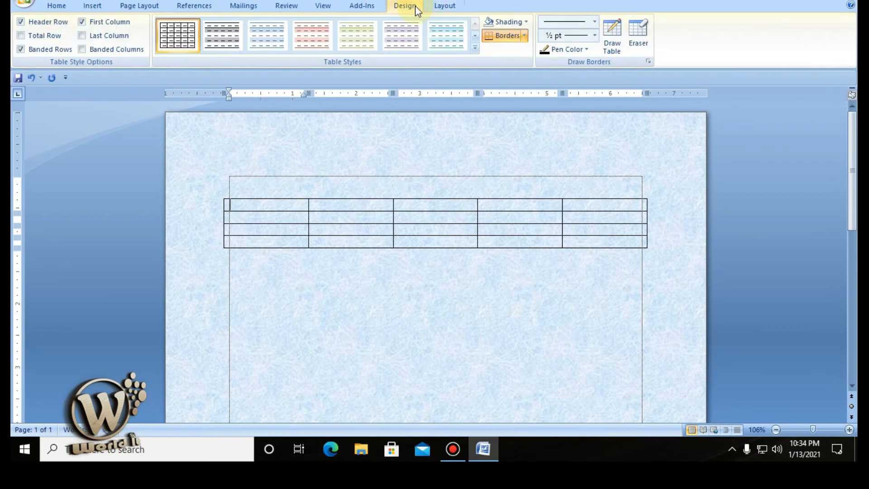
Step: Try a black and grey banded built-in style on the table and switch back to the plain grid style
left_click(475, 48)
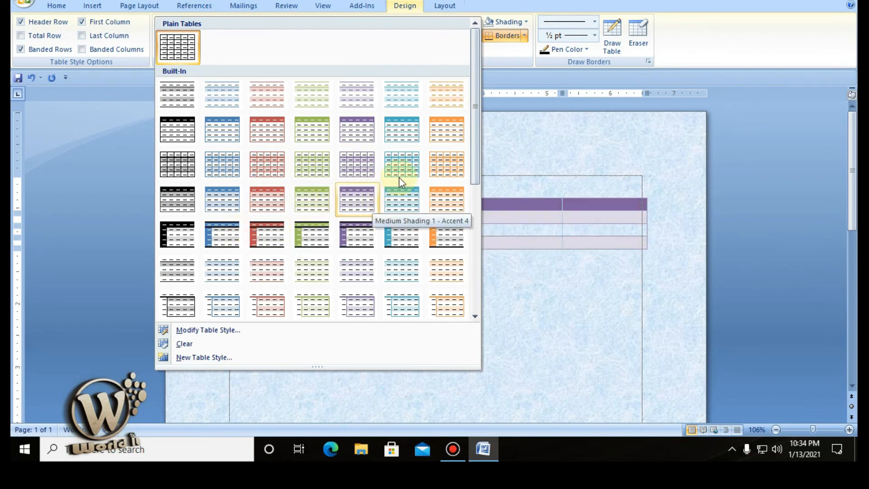
scroll(400, 179, "down", 3)
left_click(174, 304)
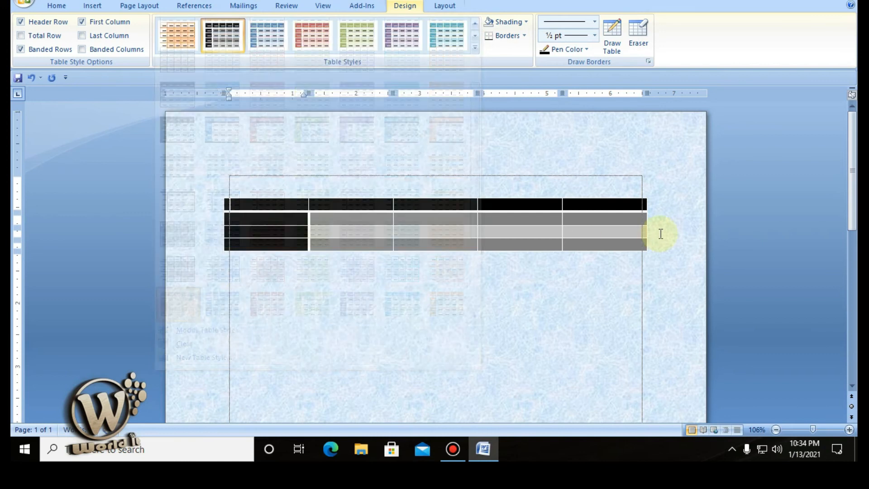
left_click(479, 52)
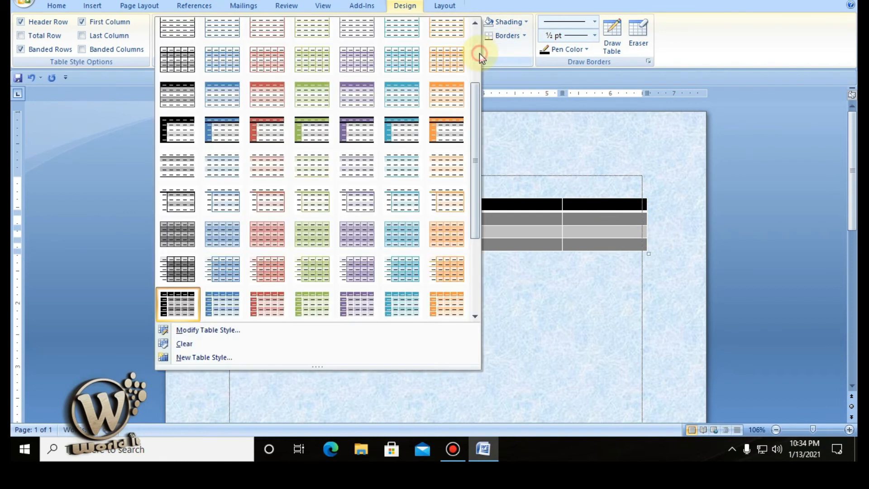
left_click_drag(475, 109, 479, 48)
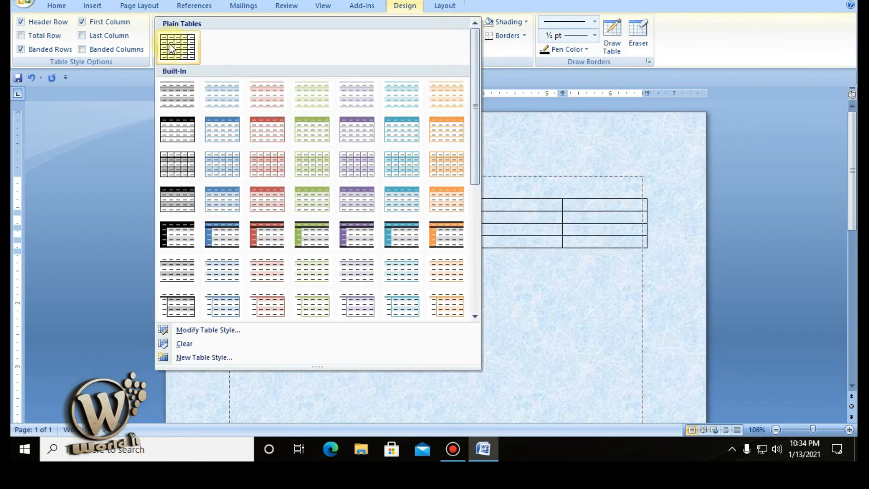
left_click(171, 45)
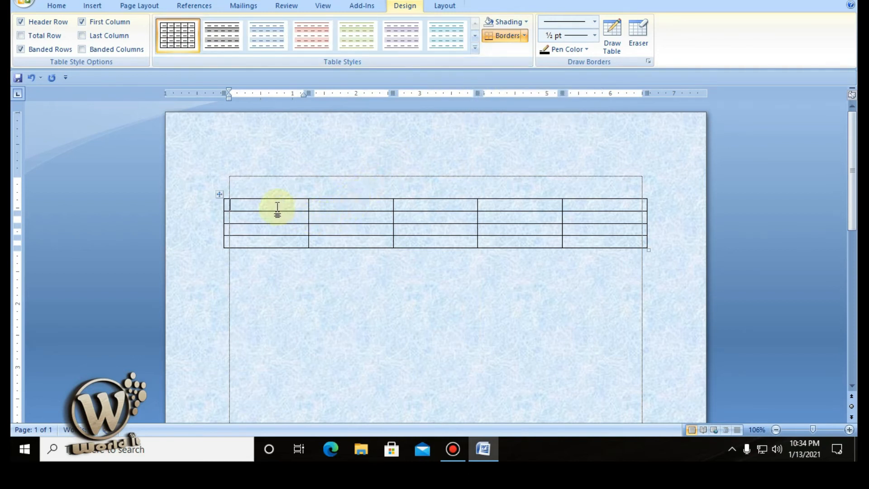
Step: Merge the first two cells of the table's first row
left_click_drag(325, 206, 277, 204)
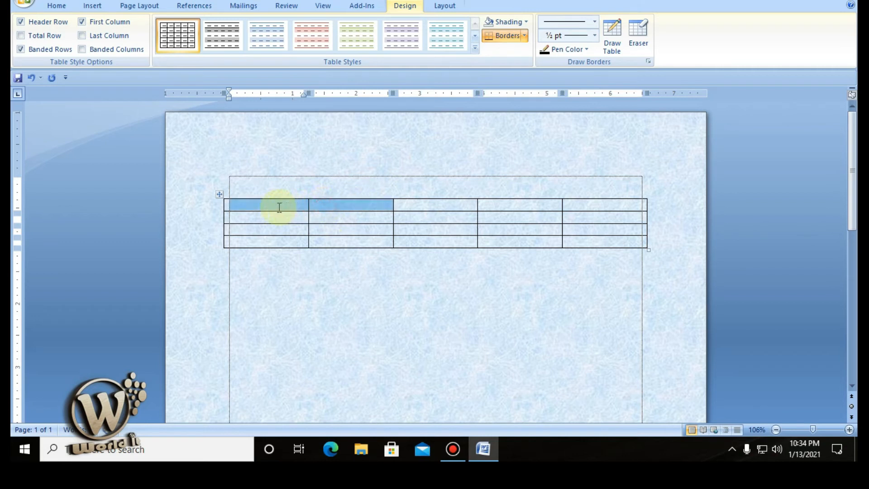
left_click(326, 210)
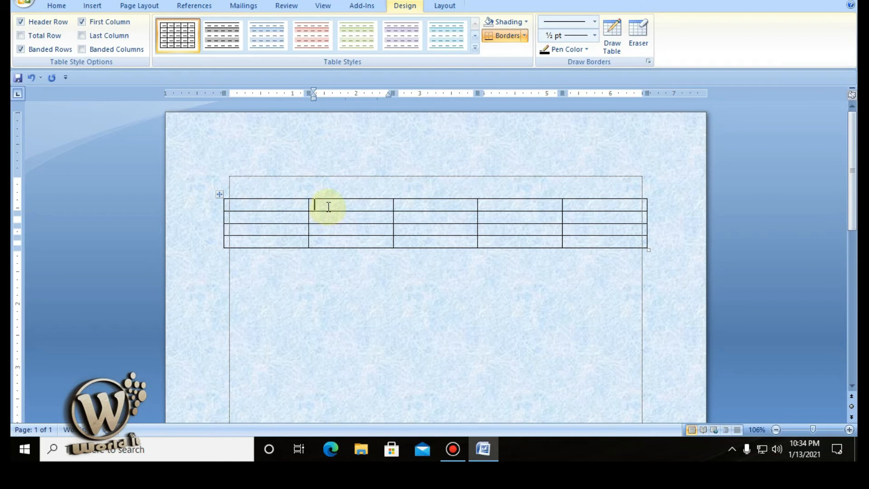
left_click_drag(324, 203, 295, 205)
left_click(335, 204)
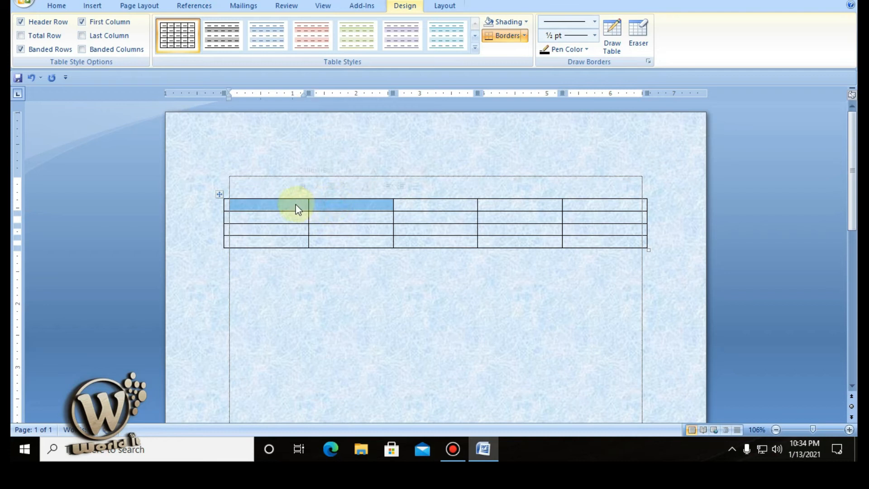
right_click(330, 207)
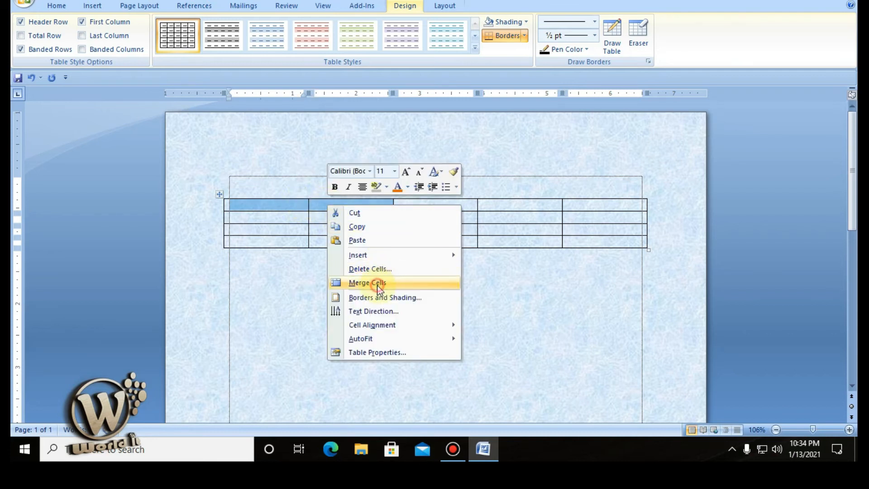
left_click(379, 281)
left_click(340, 207)
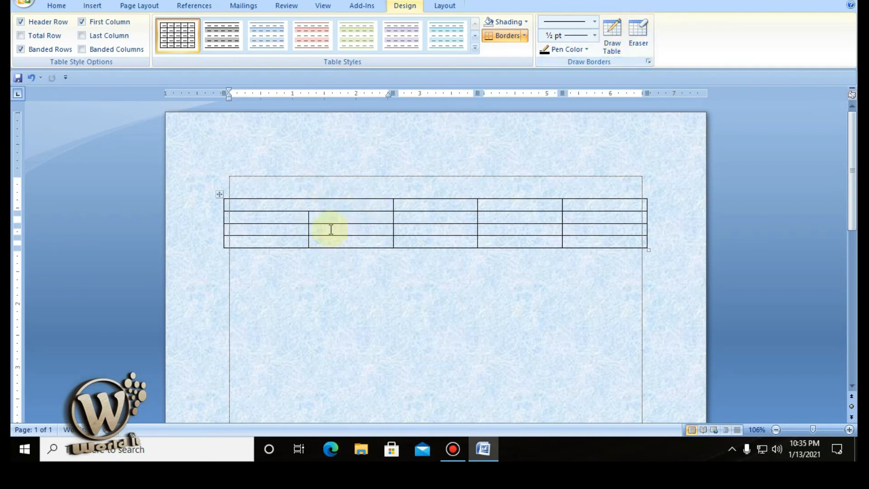
Step: Split the merged first-row cell with a hand-drawn vertical border in line with the first column's edge
left_click(612, 34)
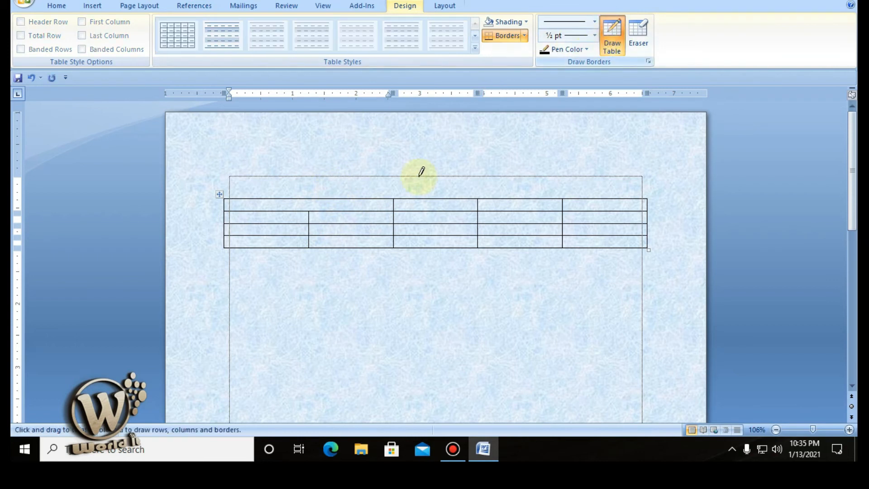
left_click_drag(310, 218, 307, 198)
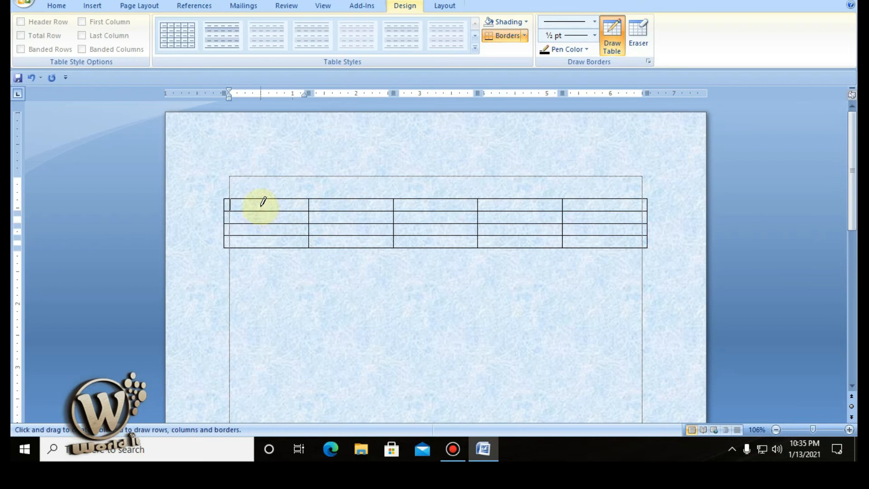
Step: Try drawing a vertical border through all rows of the first column, and undo it
left_click_drag(261, 198, 259, 247)
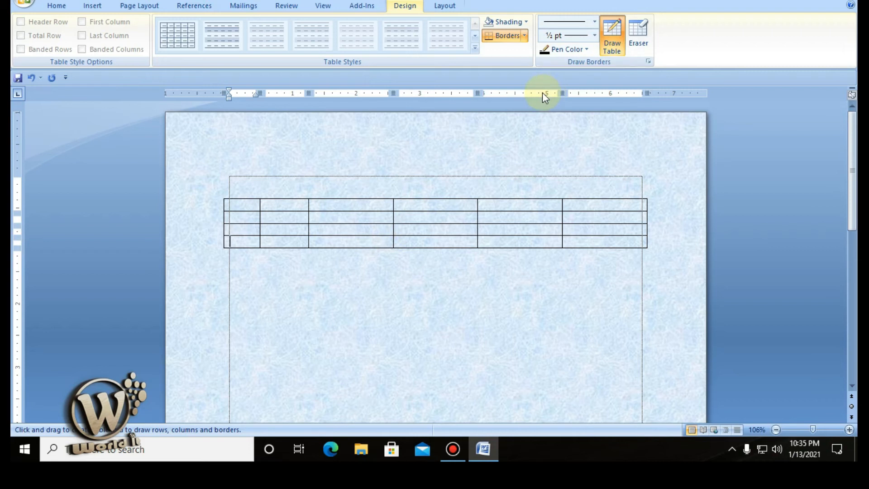
left_click(31, 78)
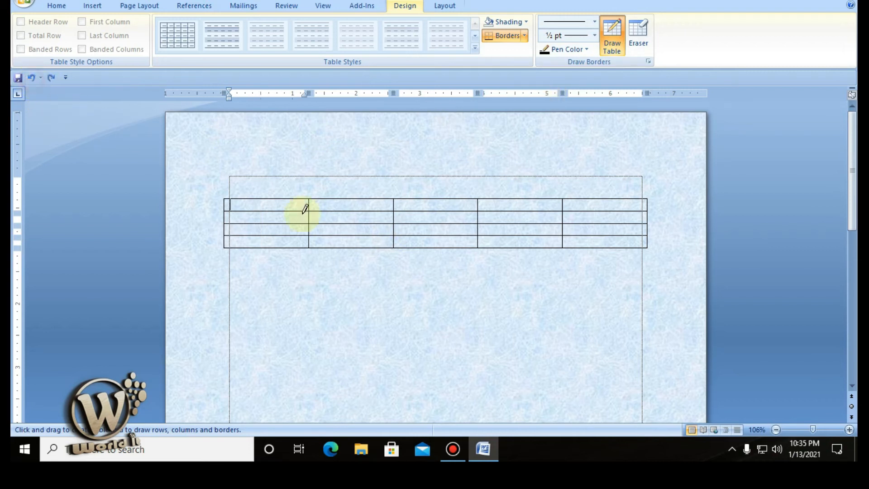
key("ctrl+z")
Step: Insert a new column to the left of the table's last column
left_click_drag(585, 202, 583, 244)
right_click(584, 244)
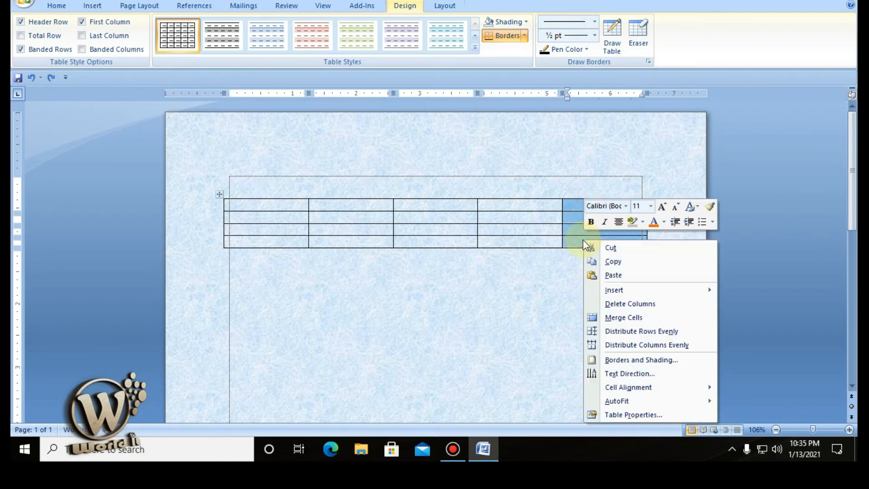
mouse_move(653, 291)
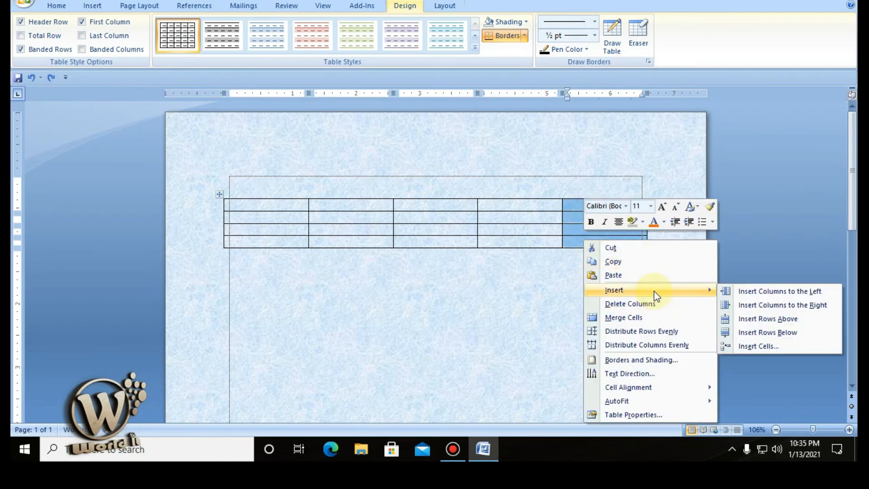
left_click(809, 291)
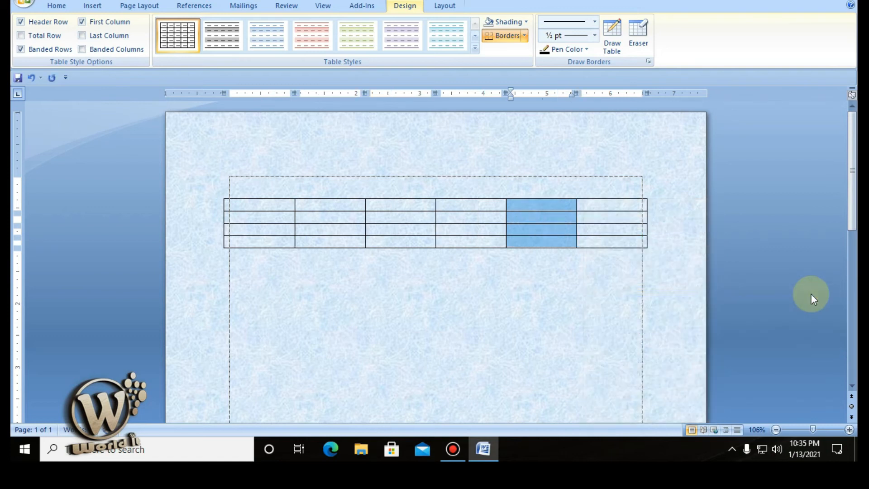
left_click(550, 207)
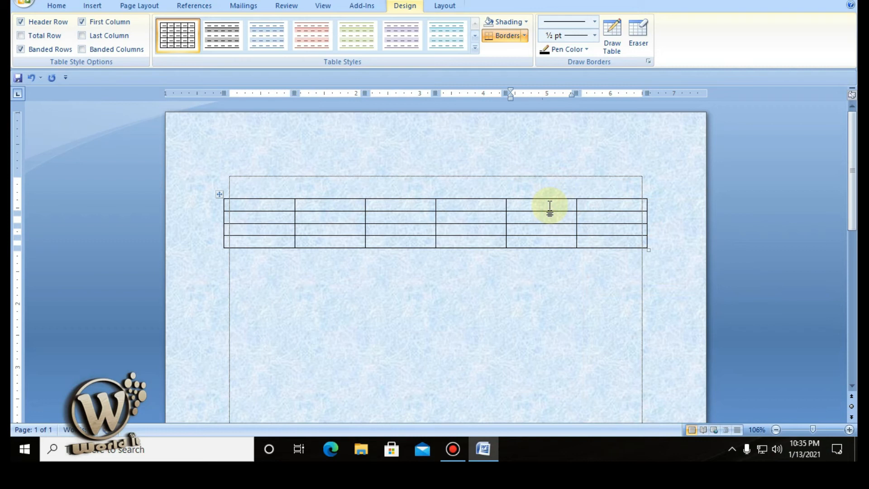
left_click(586, 204)
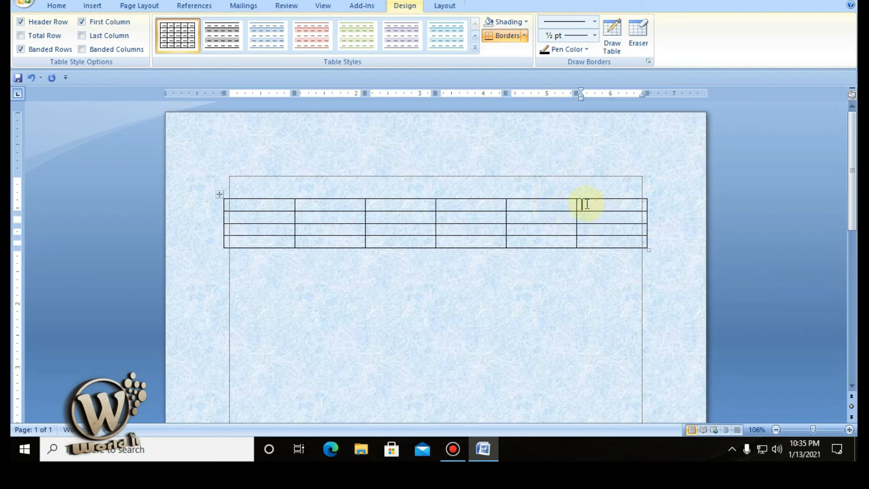
Step: Shade all the cells of the table's first row yellow
left_click_drag(254, 204, 606, 204)
left_click(526, 21)
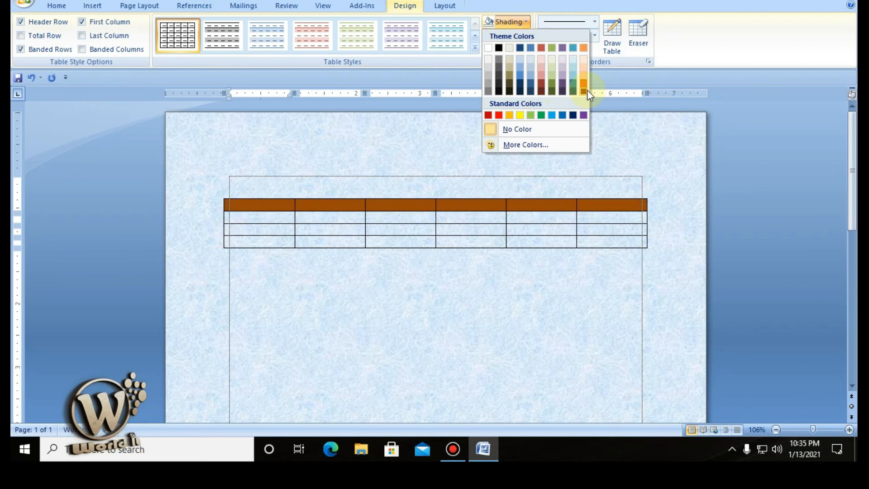
left_click(530, 115)
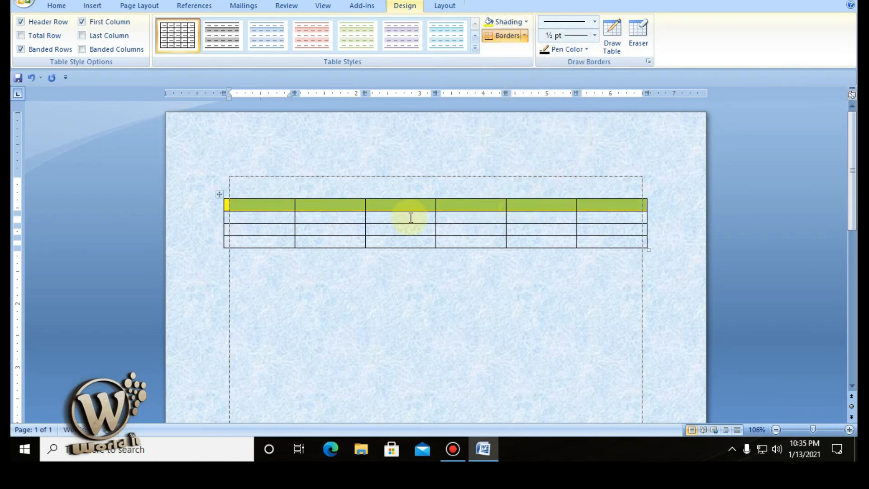
left_click(254, 218)
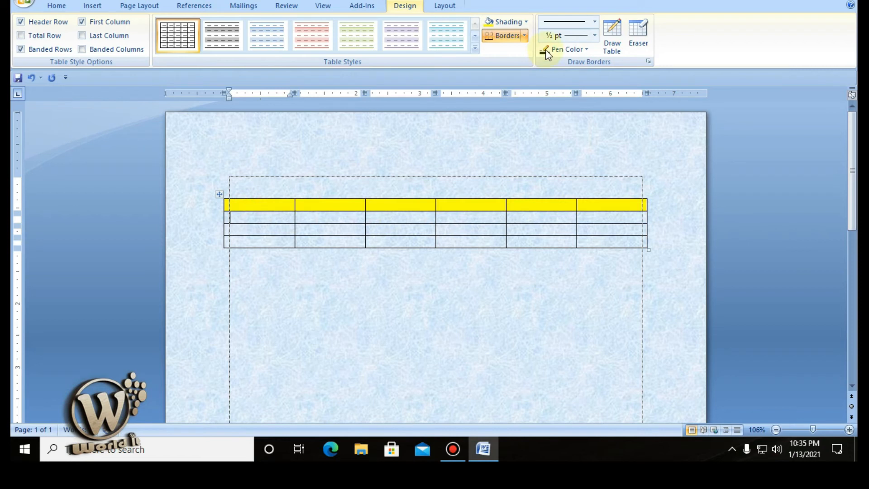
Step: Draw a double-line border along the top edge of the table's first row
left_click(594, 22)
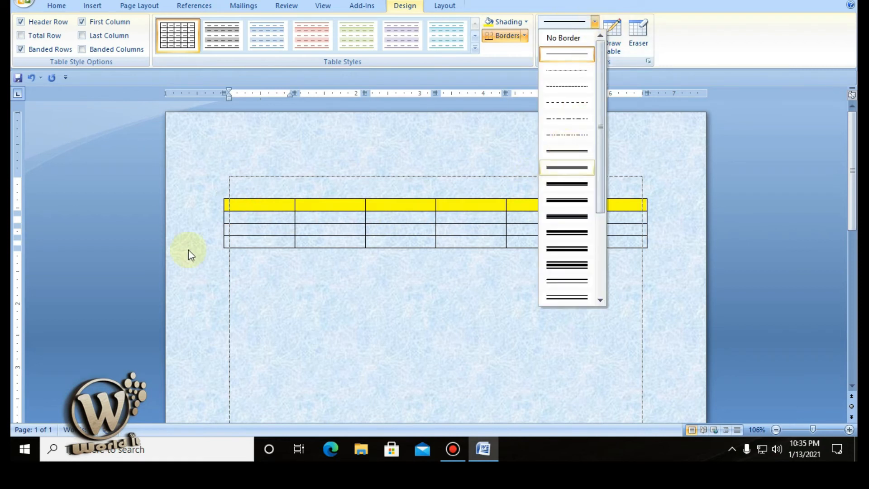
left_click(278, 206)
mouse_move(232, 204)
left_mouse_down()
mouse_move(578, 201)
mouse_move(607, 209)
left_mouse_up()
left_click(594, 22)
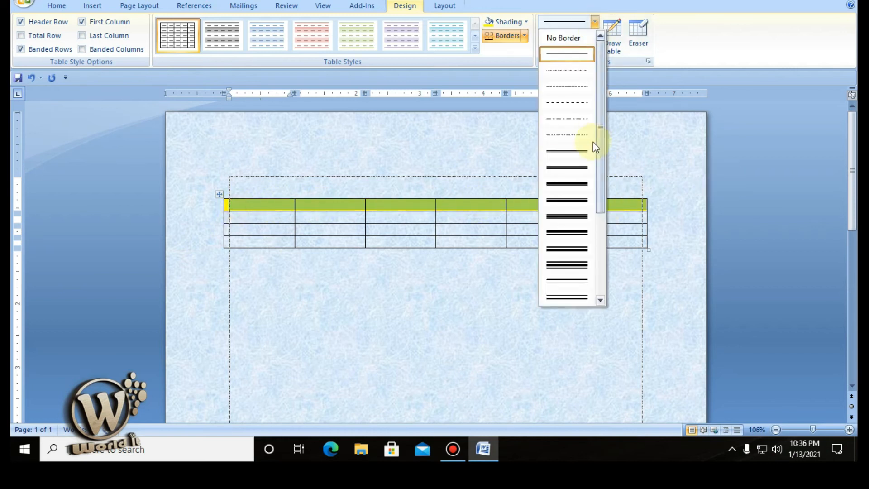
left_click(584, 150)
left_click_drag(247, 193, 644, 190)
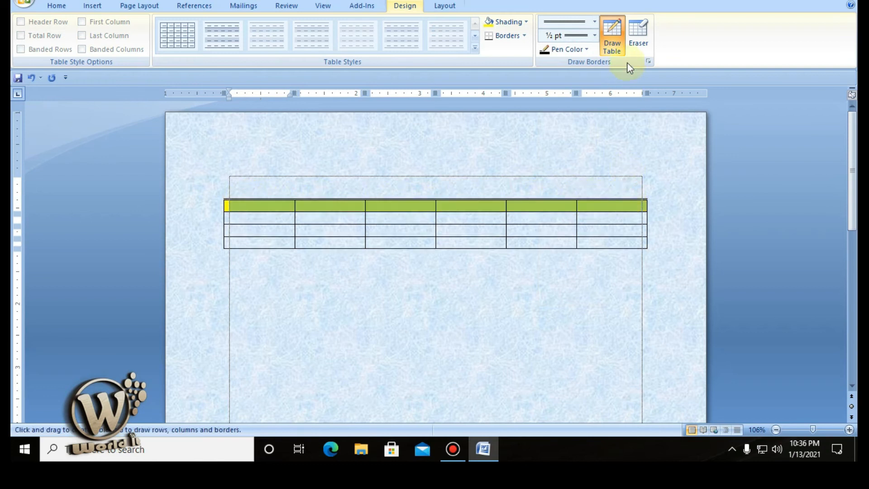
Step: Draw a double-line border along the first row's bottom edge, and undo the stray diagonal line in its first cell
left_click(594, 22)
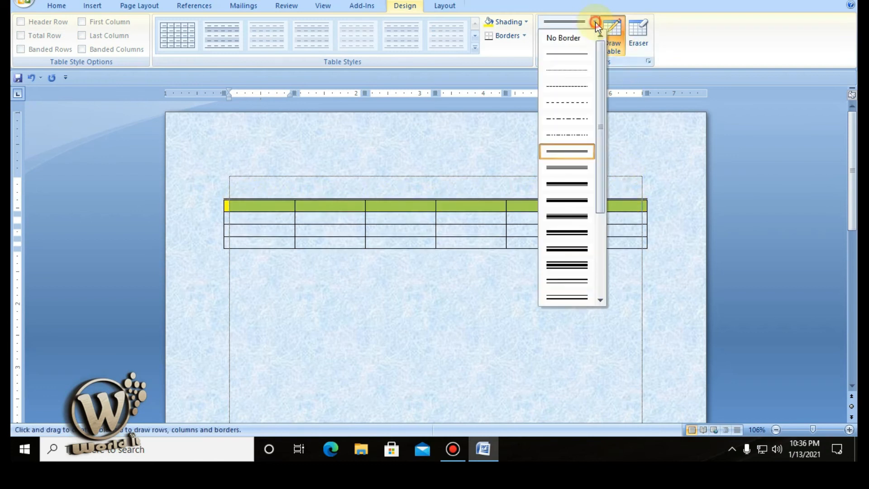
left_click(568, 152)
mouse_move(640, 206)
left_mouse_down()
mouse_move(243, 207)
mouse_move(223, 194)
mouse_move(230, 199)
left_mouse_up()
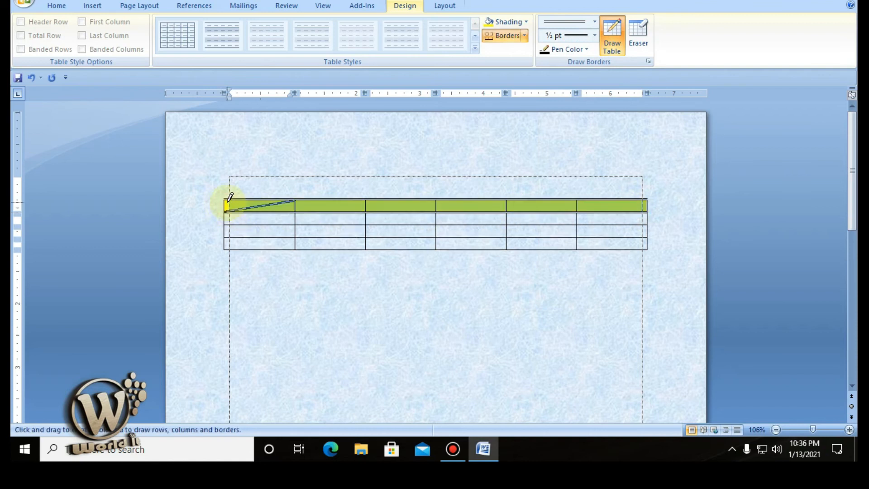
key("ctrl+z")
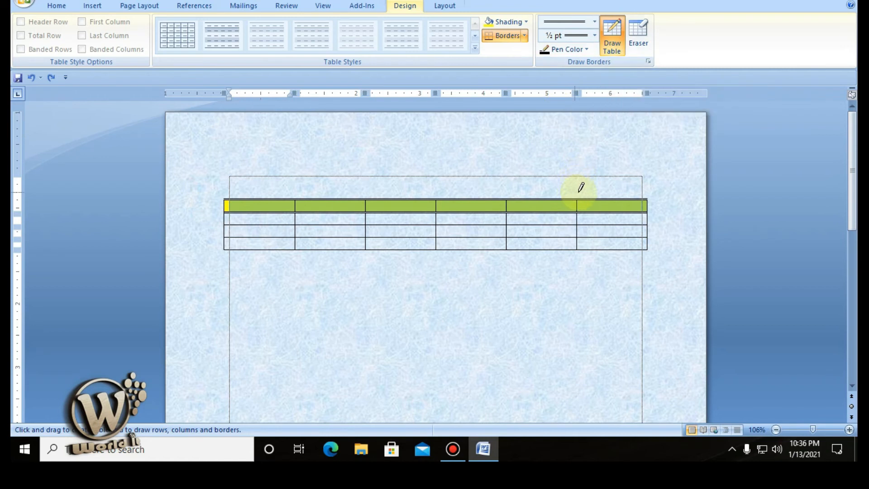
Step: Erase the vertical border between the last two cells of the table's first row
left_click(769, 194)
left_click(640, 30)
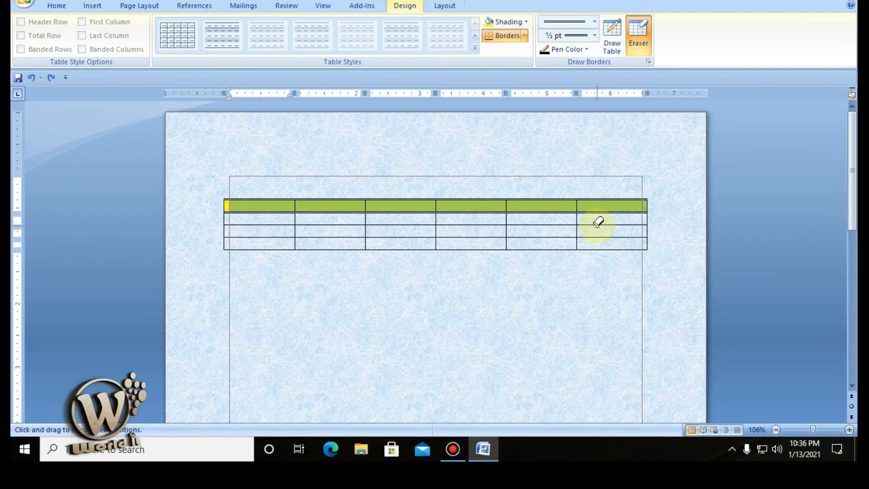
left_click(576, 202)
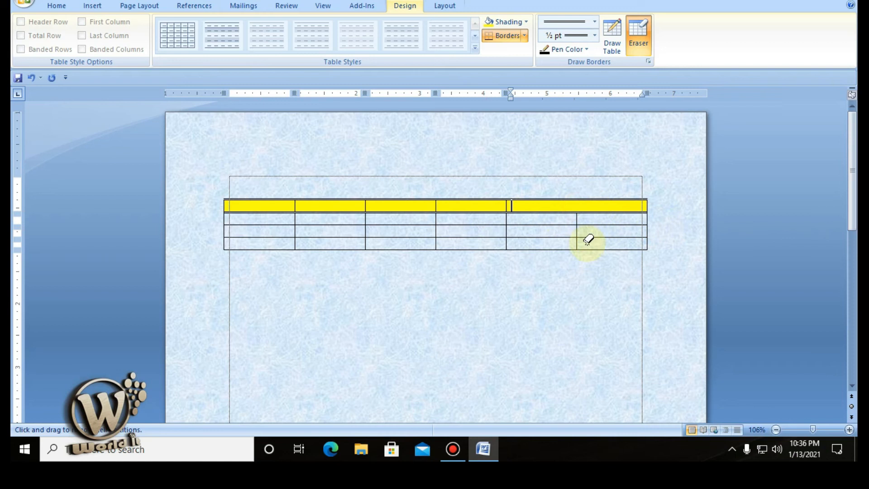
Step: Erase the horizontal border between the last two rows in the sixth, fourth and second columns, and stop erasing
left_click(602, 238)
left_click(461, 236)
left_click(332, 238)
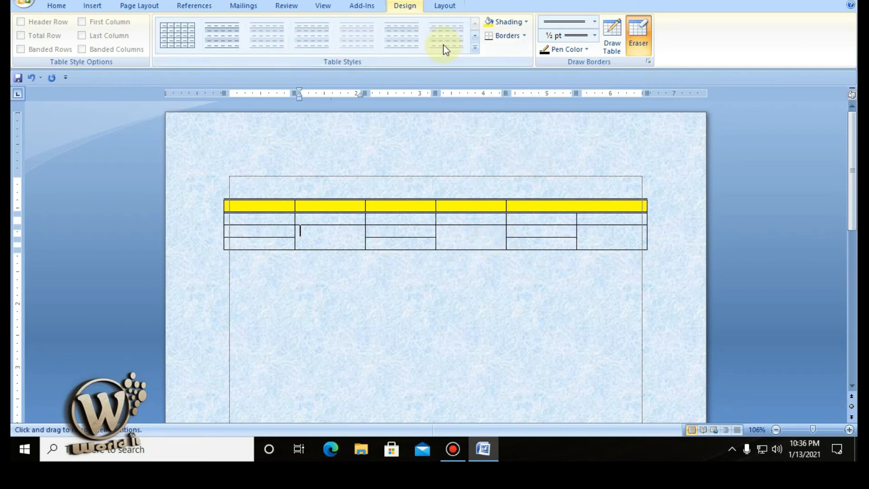
left_click(443, 7)
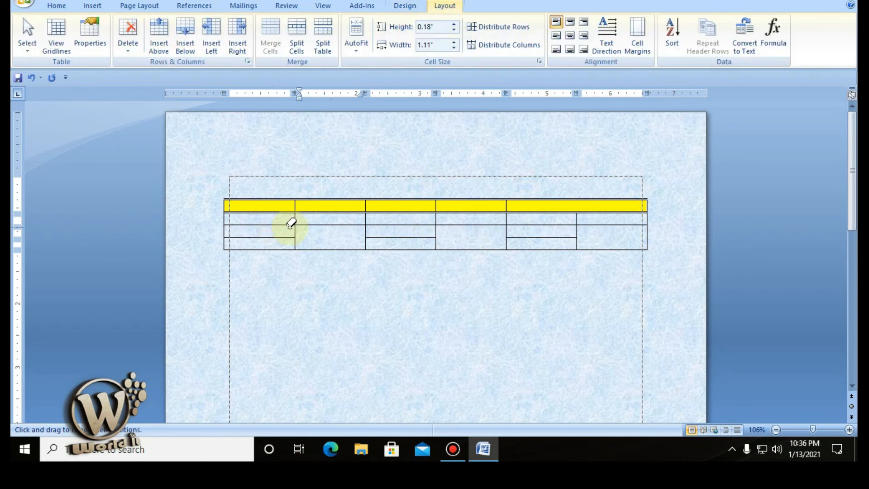
key("Escape")
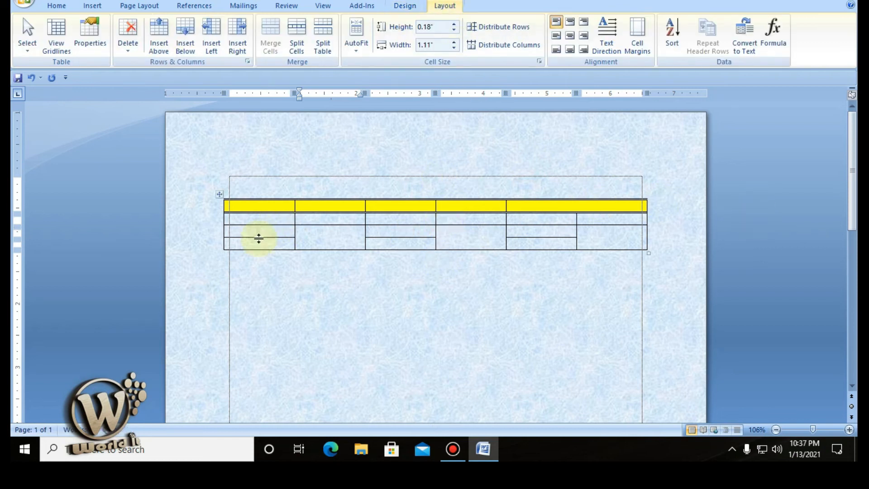
Step: Delete the table's first column
left_click(263, 220)
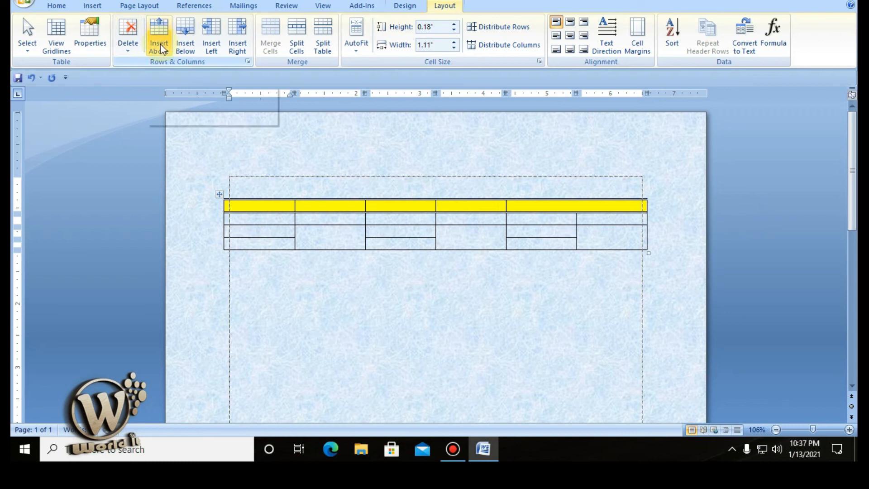
left_click_drag(261, 207, 255, 240)
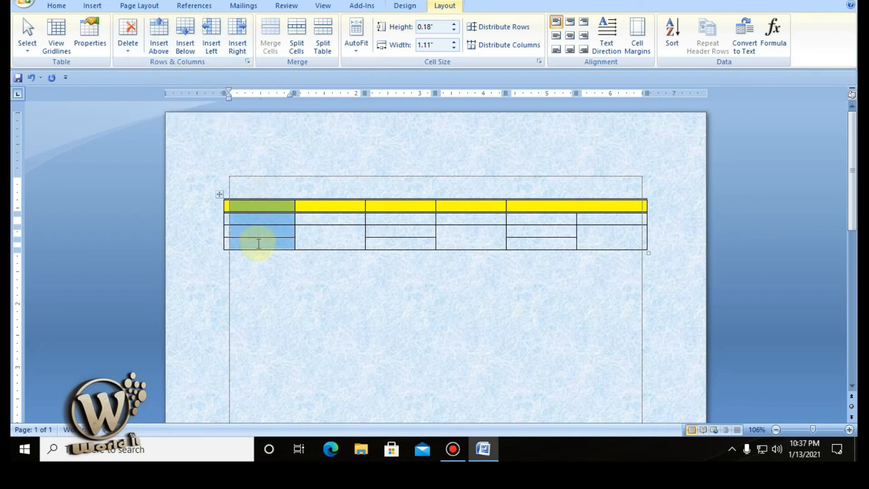
left_click(128, 32)
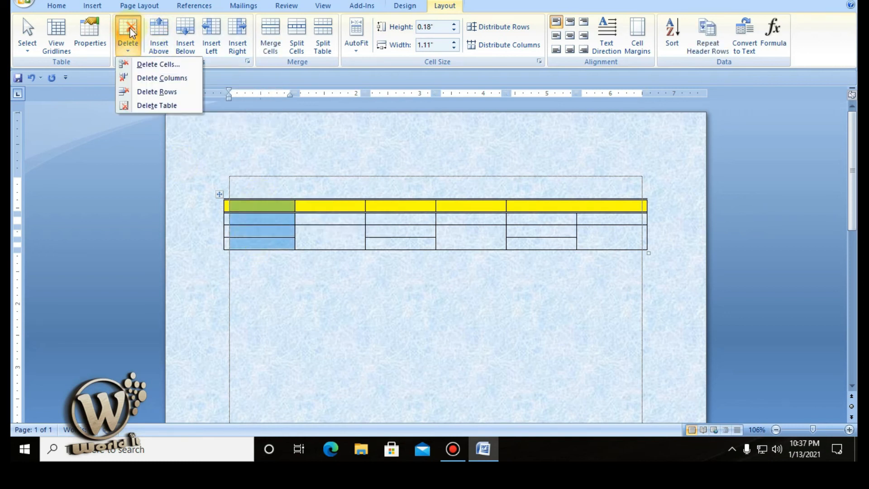
left_click(172, 78)
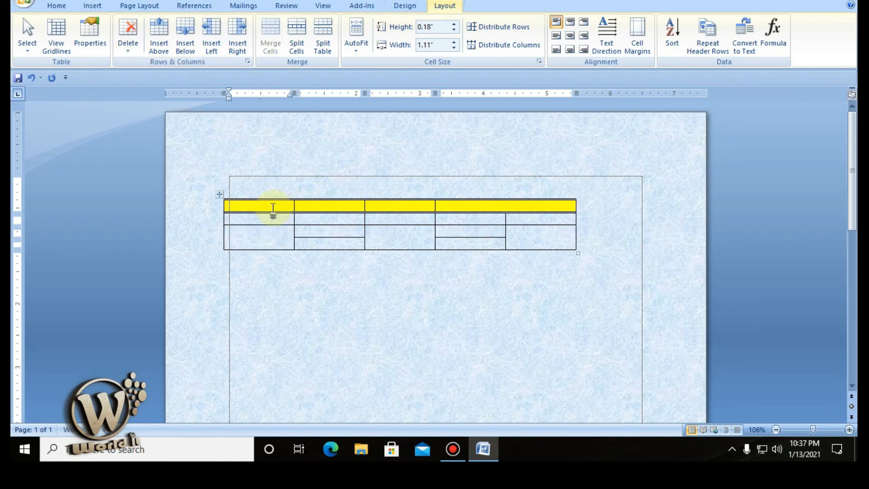
Step: Delete the table's third row
left_click_drag(240, 236, 519, 237)
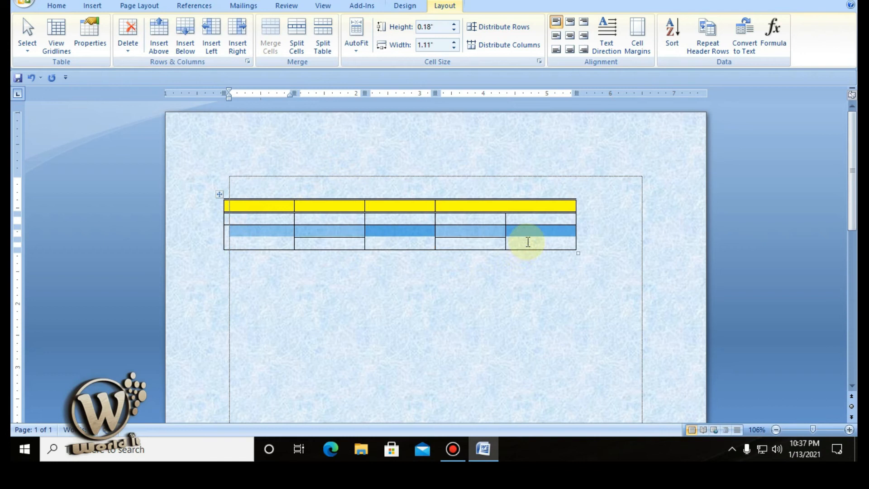
left_click(130, 39)
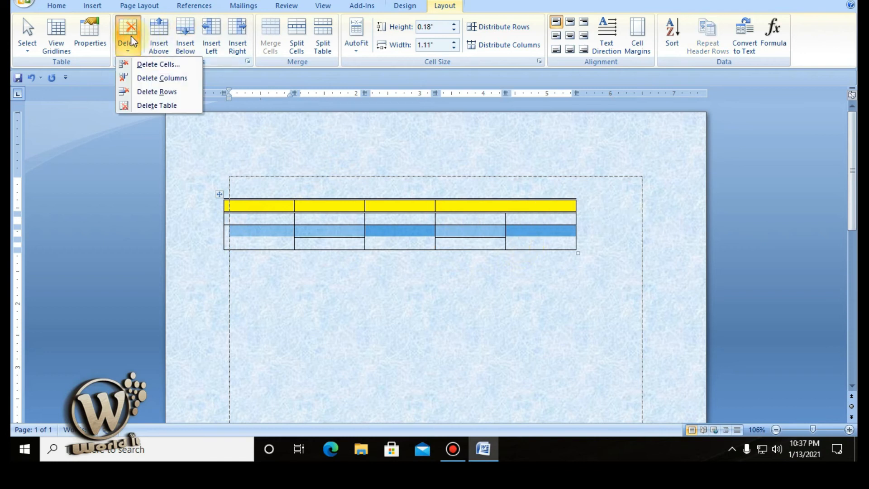
left_click(156, 92)
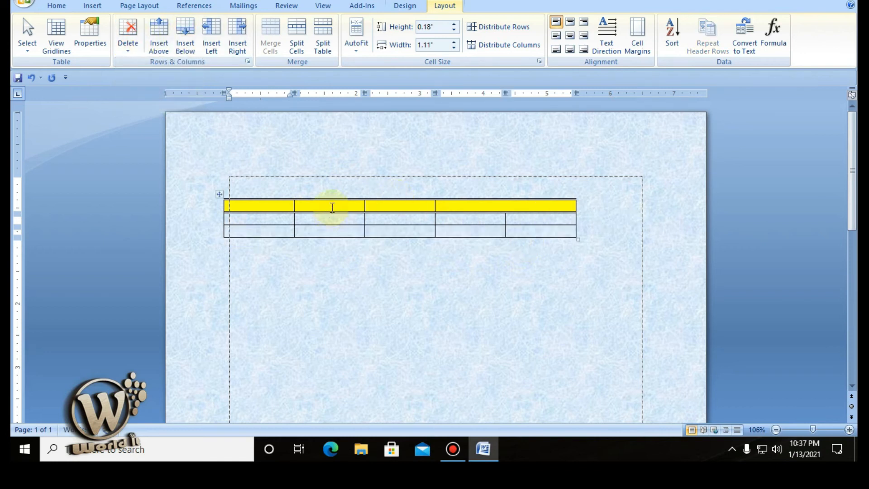
Step: Insert three rows above the table's last row and one row below it
left_click_drag(276, 208, 275, 232)
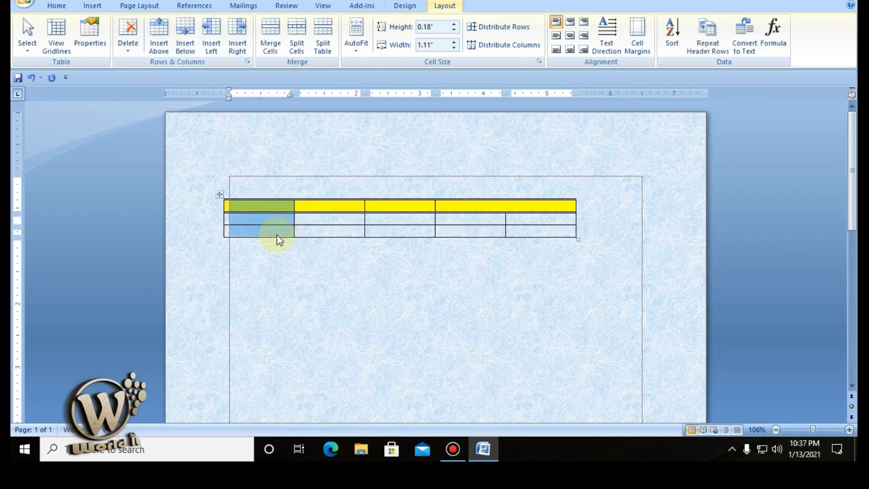
left_click(277, 232)
left_click(162, 38)
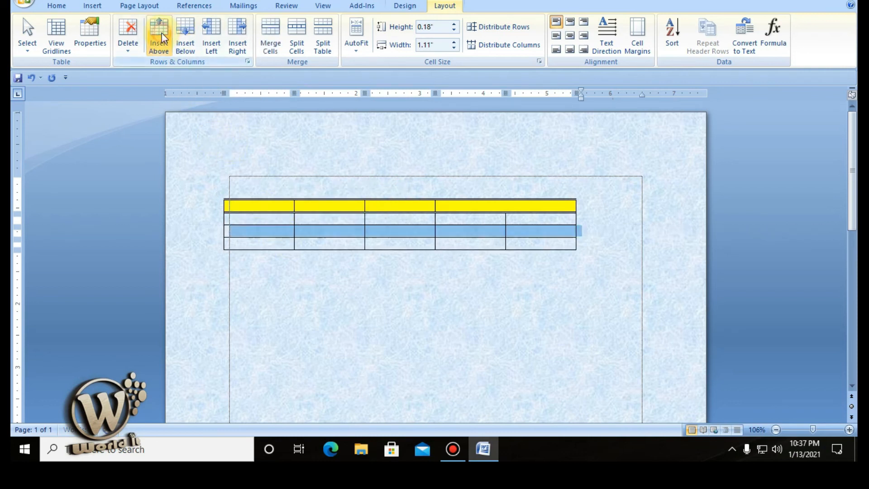
left_click(162, 38)
left_click(163, 39)
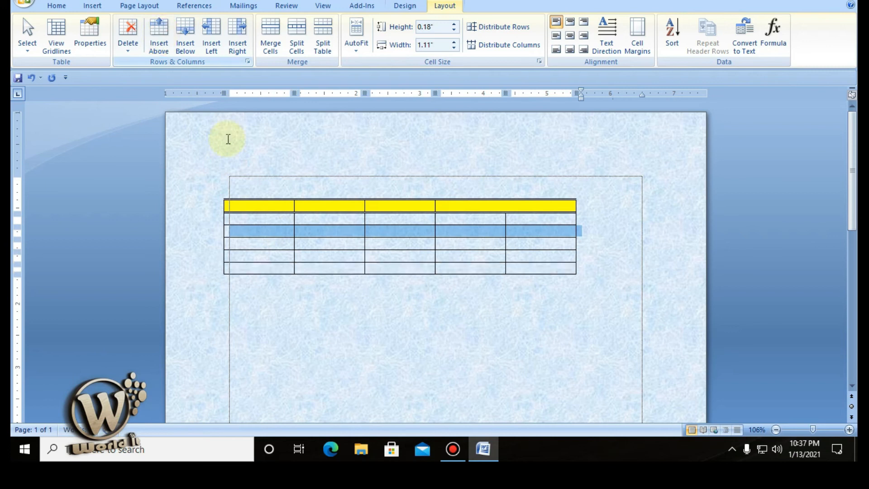
left_click(283, 270)
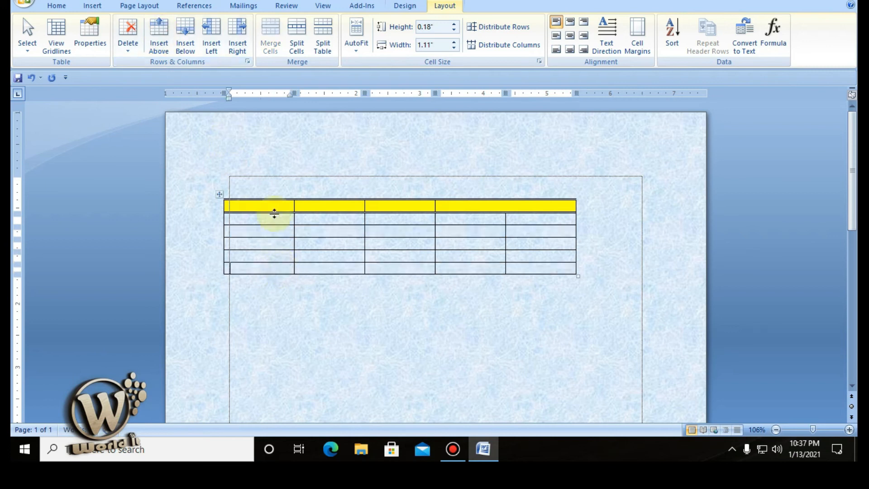
left_click(195, 44)
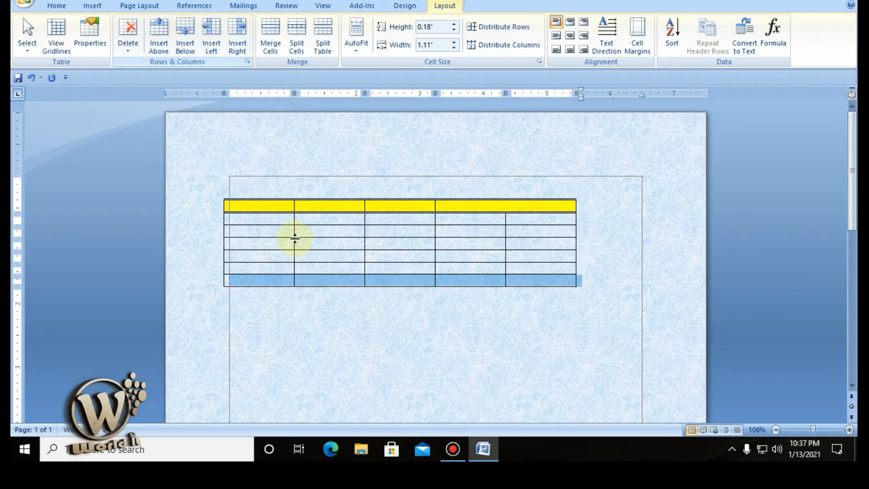
Step: Insert a column to the left of the table's second column, and another to the right of the new column
left_click(332, 224)
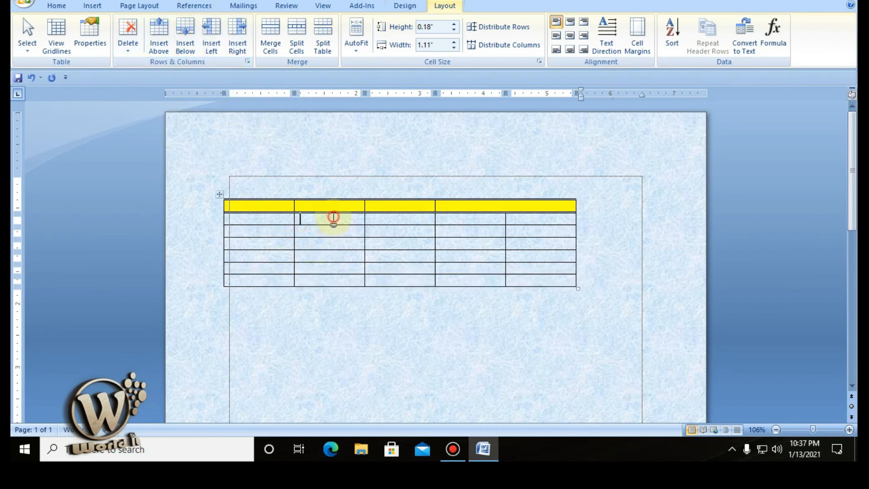
left_click(213, 36)
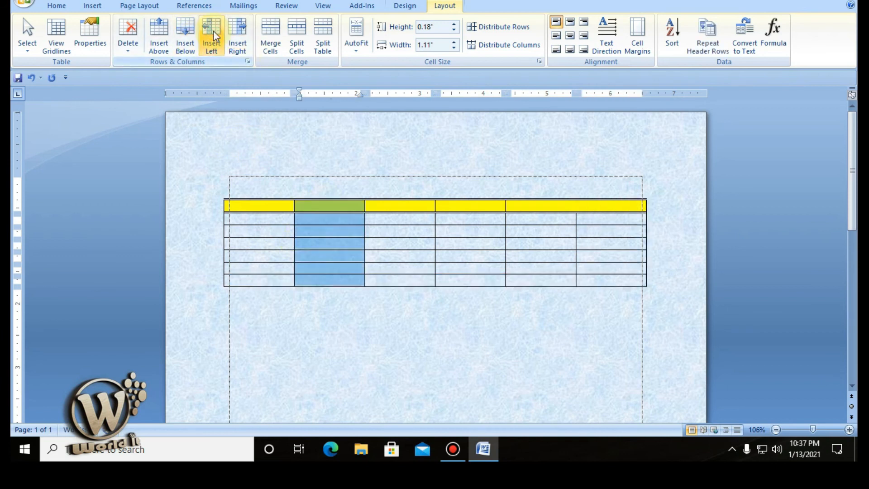
left_click(235, 45)
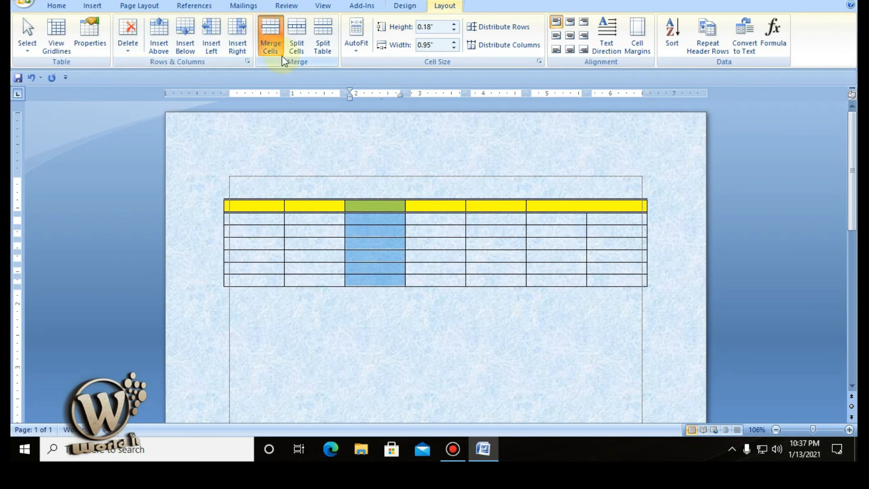
Step: Merge the first two cells of the table's second row, and undo the merge
left_click(320, 233)
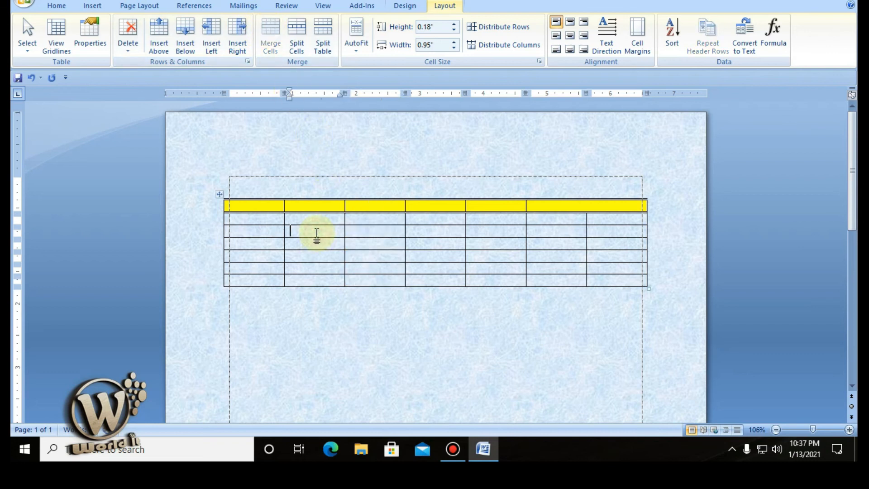
left_click_drag(268, 219, 301, 219)
right_click(296, 221)
left_click(260, 223)
left_click(263, 222)
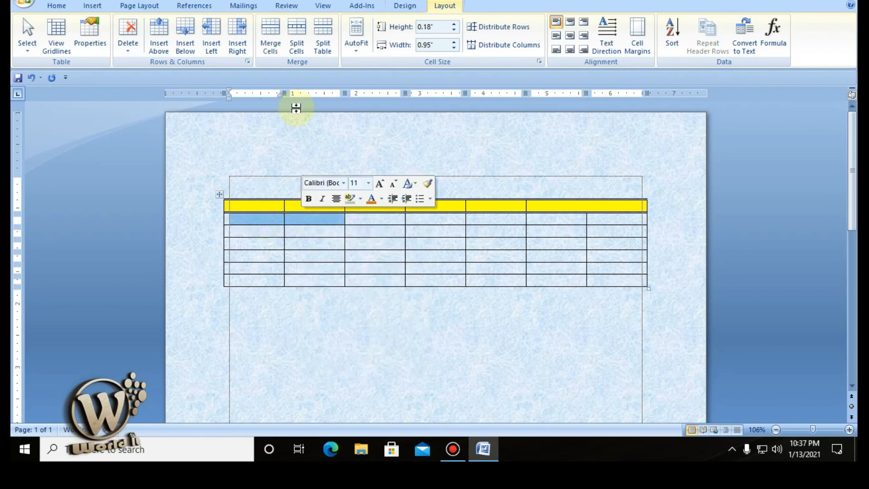
left_click(272, 30)
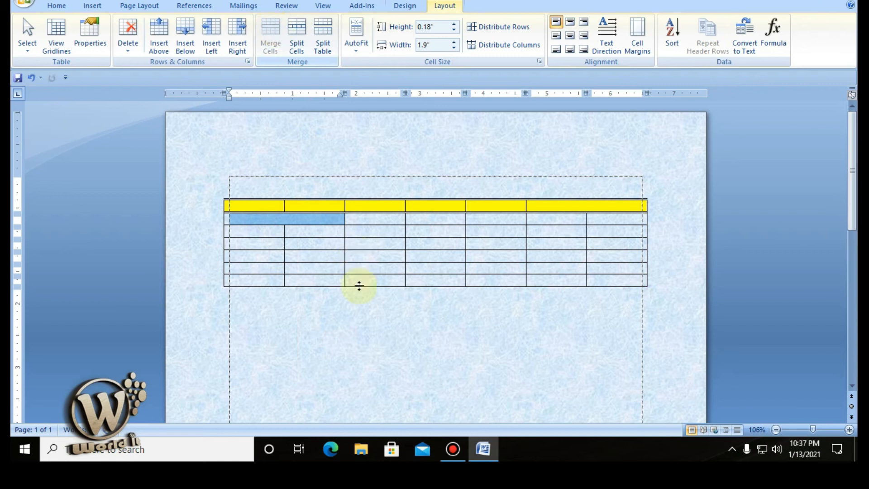
left_click(322, 219)
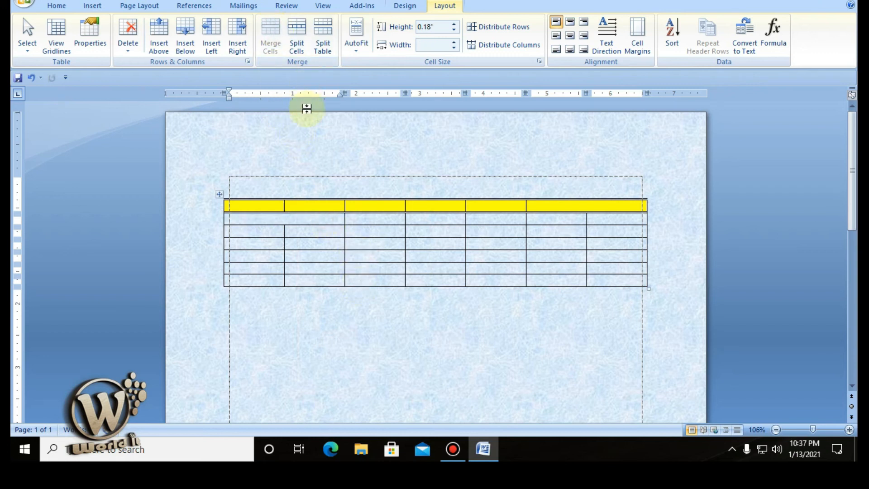
key("ctrl+z")
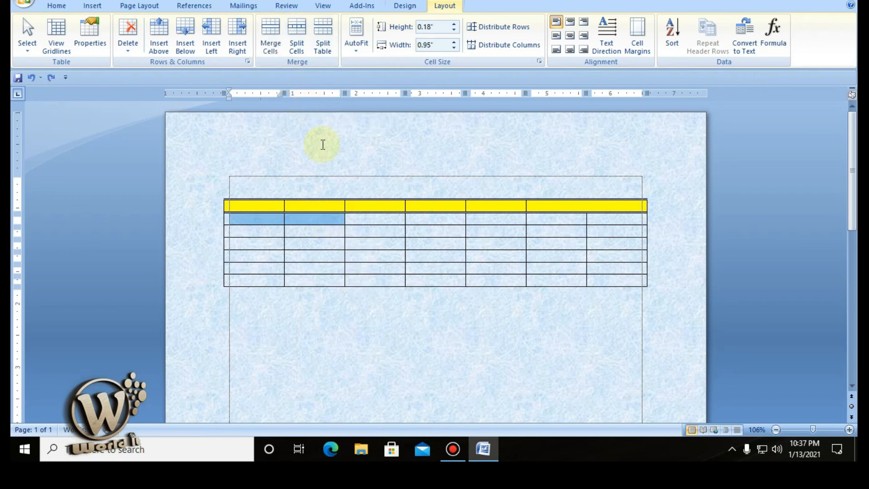
left_click(318, 221)
left_click(301, 47)
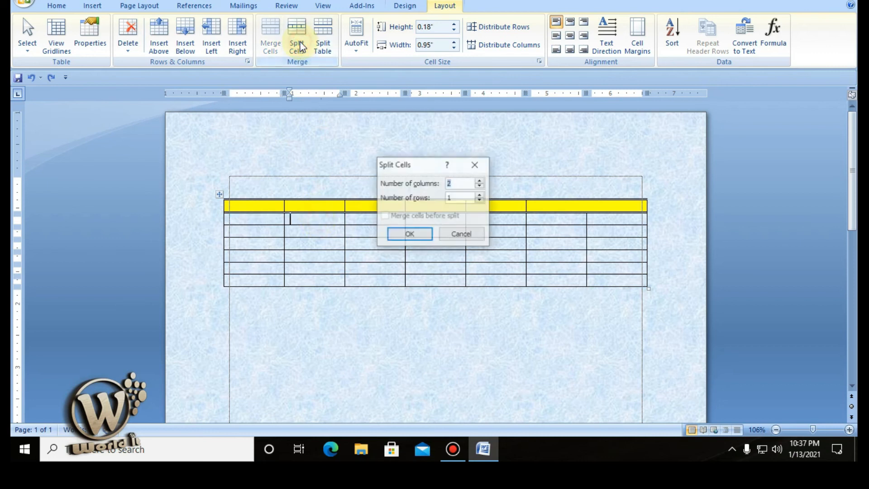
left_click(459, 232)
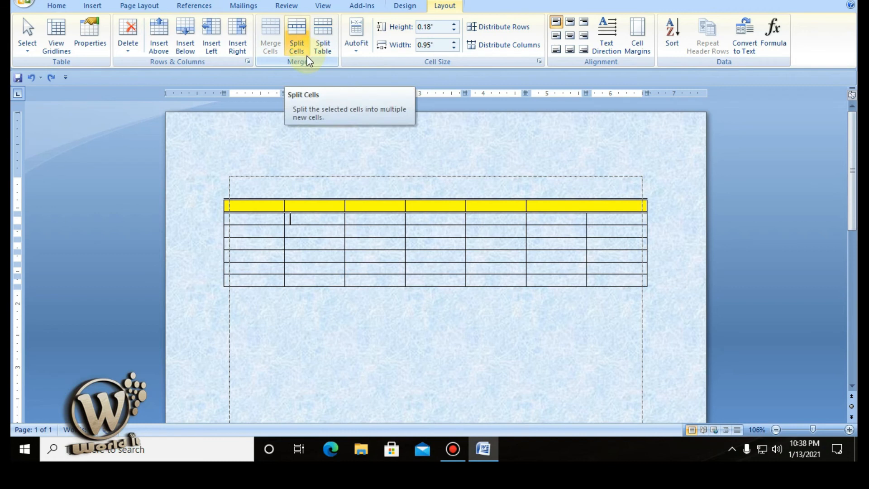
Step: Split the first cell of the table's second row into two columns and one row
left_click(272, 219)
left_click(275, 206)
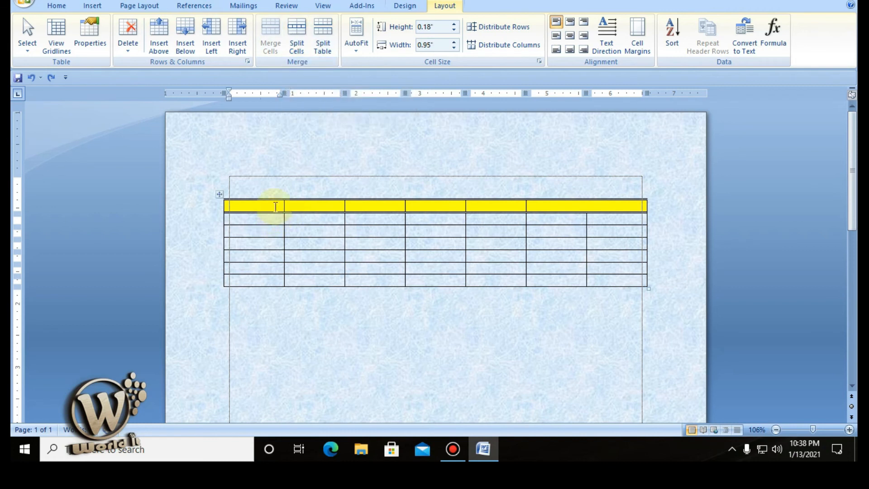
left_click(296, 38)
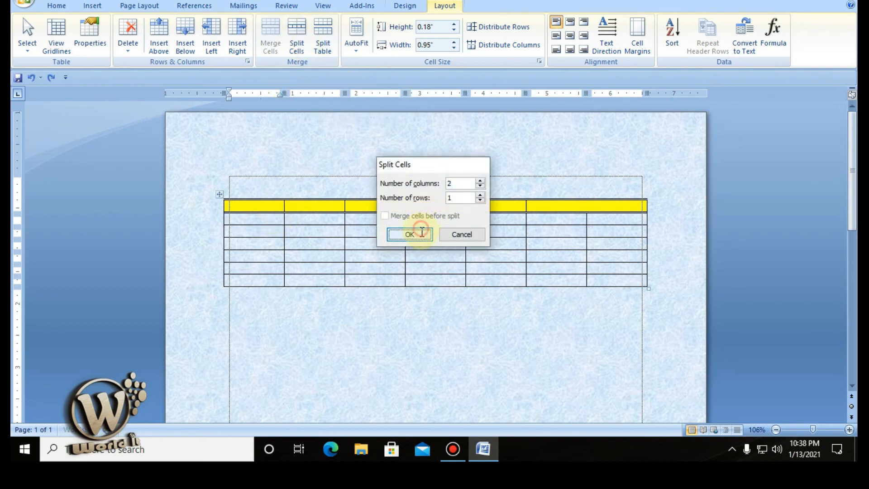
left_click(421, 232)
Step: Merge the two halves of the second row's first cell back into one cell
left_click(268, 221)
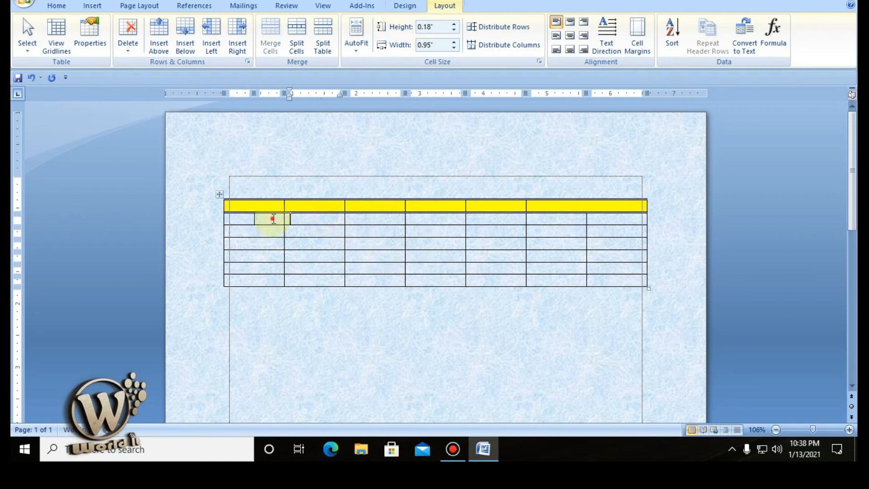
left_click_drag(273, 219, 242, 221)
left_click(266, 40)
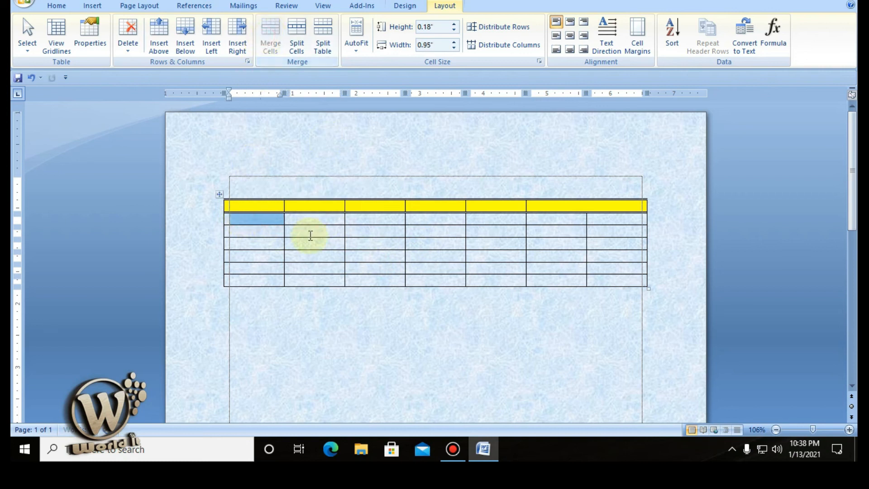
left_click(314, 219)
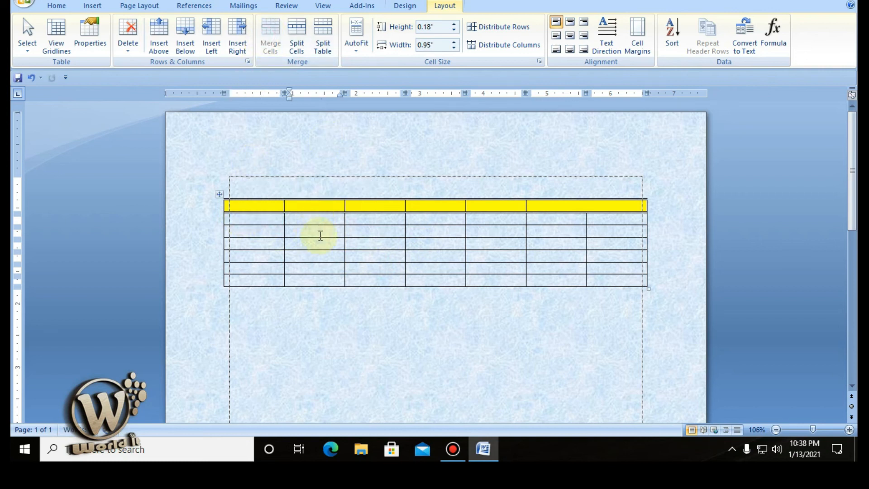
Step: AutoFit the table to its contents with all rows below the header selected, and undo the change
left_click(357, 46)
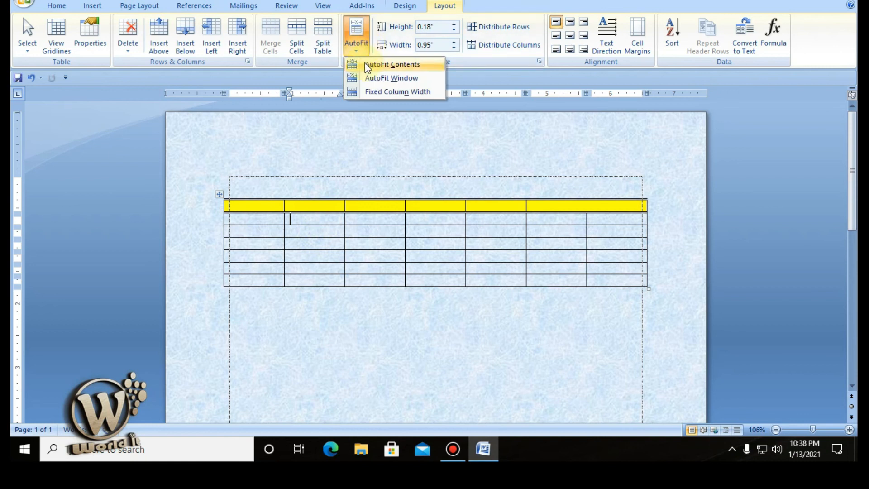
left_click(278, 206)
left_click_drag(278, 208, 260, 222)
left_click(599, 282)
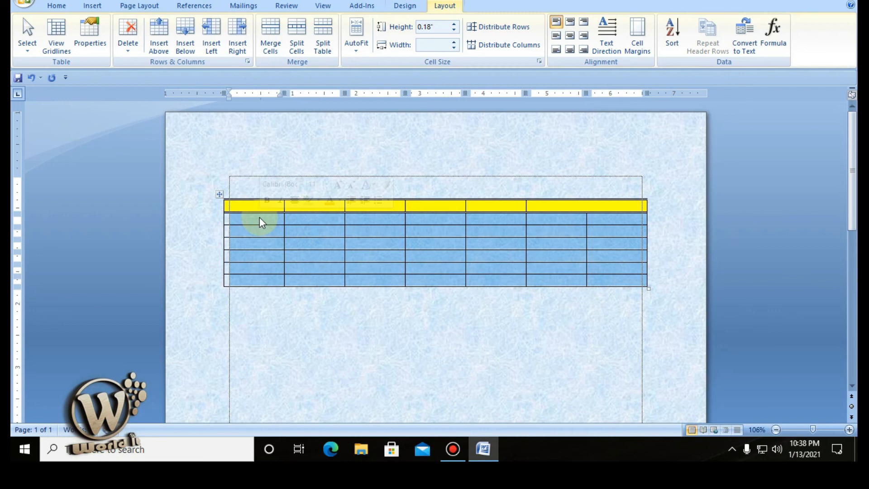
left_click(355, 48)
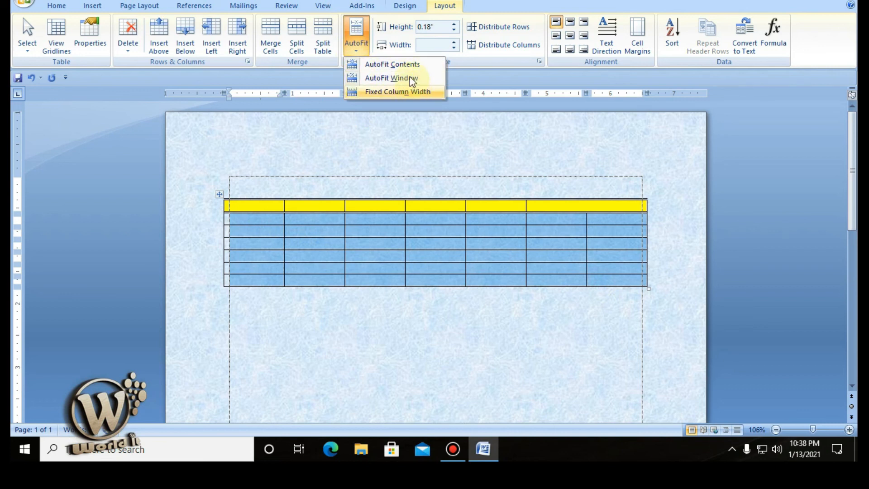
left_click(407, 65)
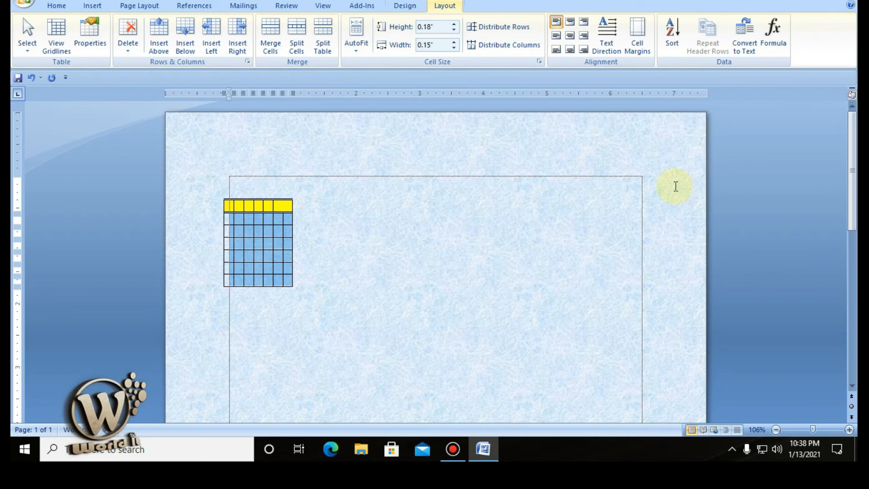
left_click(356, 43)
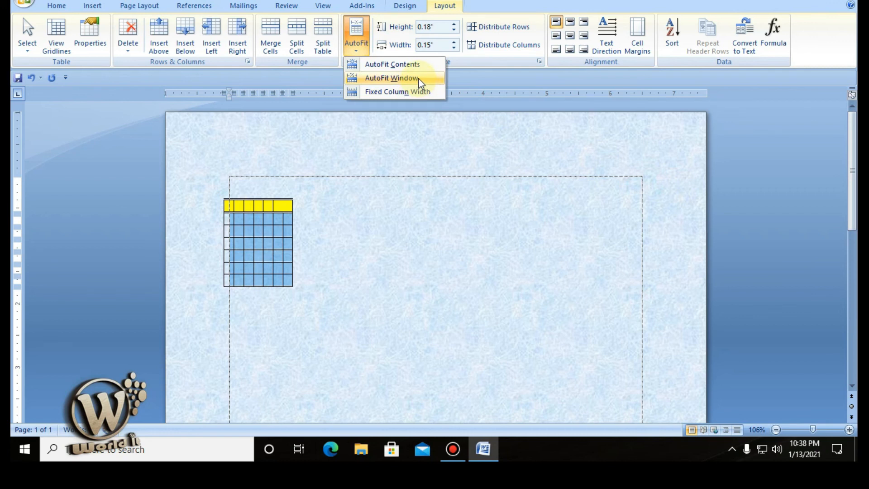
left_click(412, 137)
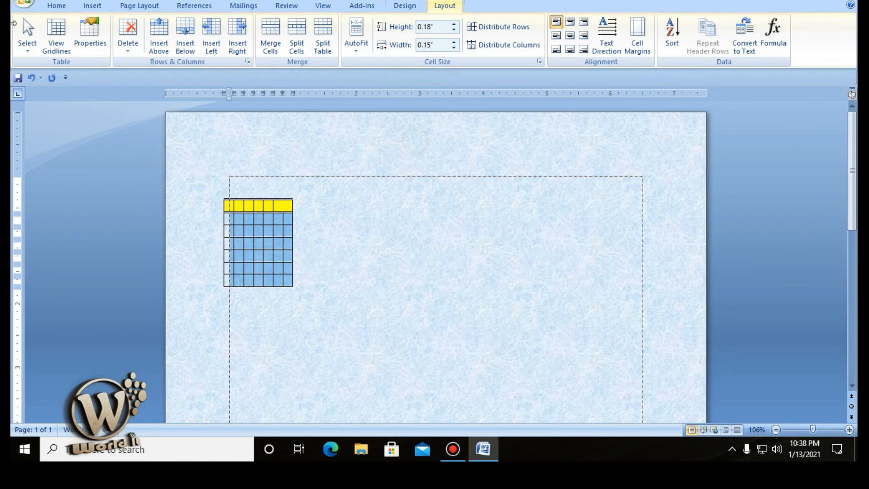
left_click(34, 77)
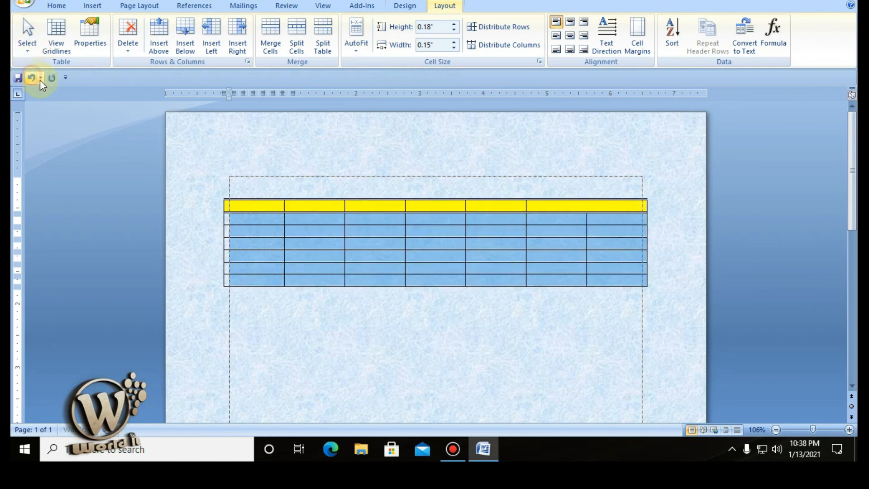
Step: Enter HHHHH in the first two header cells and BBVVV in the third header cell
left_click(261, 208)
type("HHHHHHHHHHHH")
key("BackSpace")
key("BackSpace")
key("BackSpace")
key("BackSpace")
key("BackSpace")
key("BackSpace")
key("BackSpace")
type("H")
left_click(370, 209)
type("BBVVV")
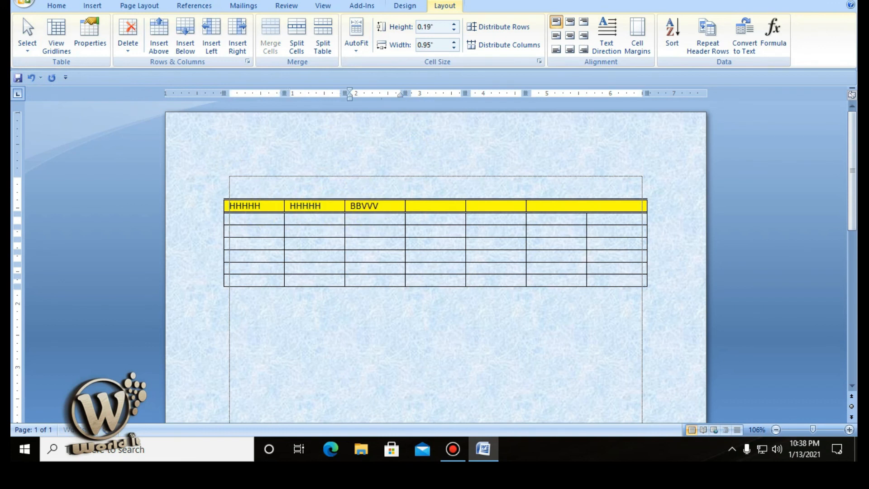
Step: Fill the last three header cells with VVV, 0012 and 12300.2
left_click(423, 208)
type("VVV")
left_click(502, 206)
type("0012")
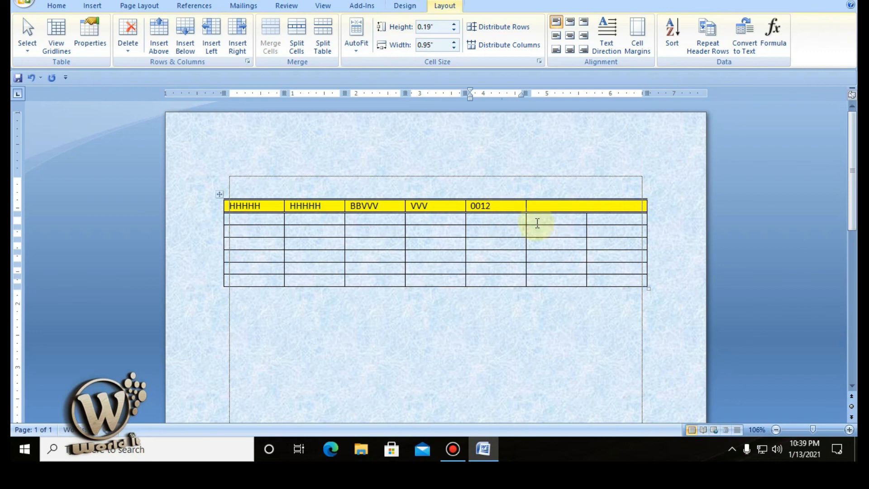
left_click(569, 206)
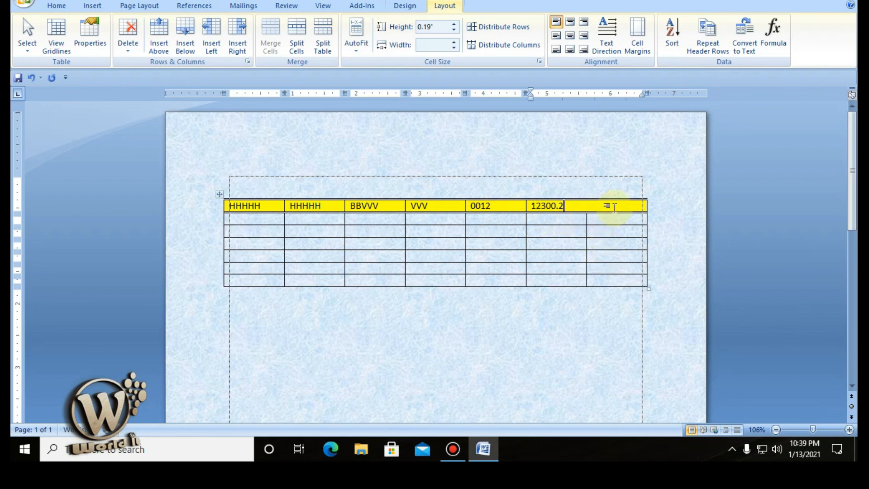
Step: AutoFit the whole table to its contents, and set it to fixed column width
left_click_drag(619, 207, 265, 202)
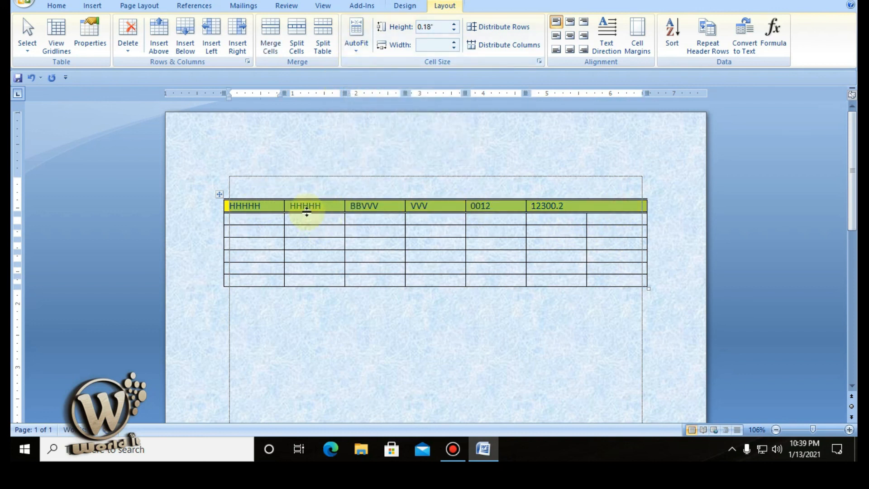
left_click_drag(262, 204, 615, 281)
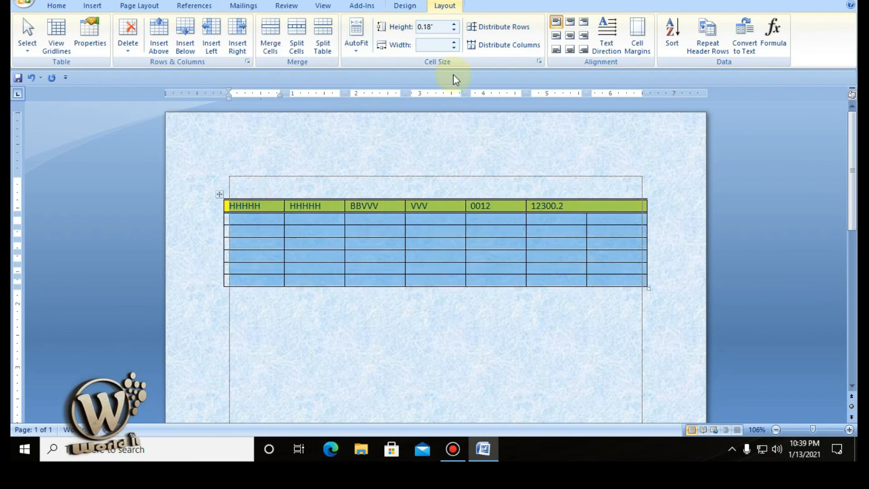
left_click(366, 50)
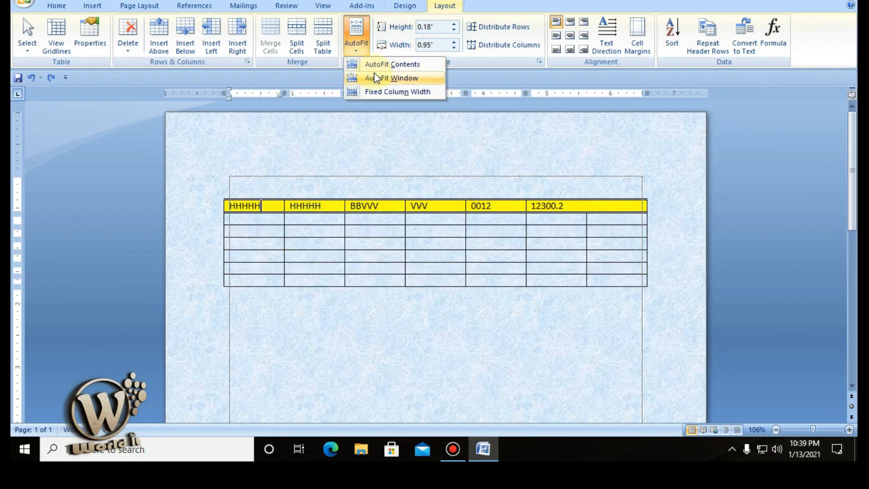
left_click(380, 66)
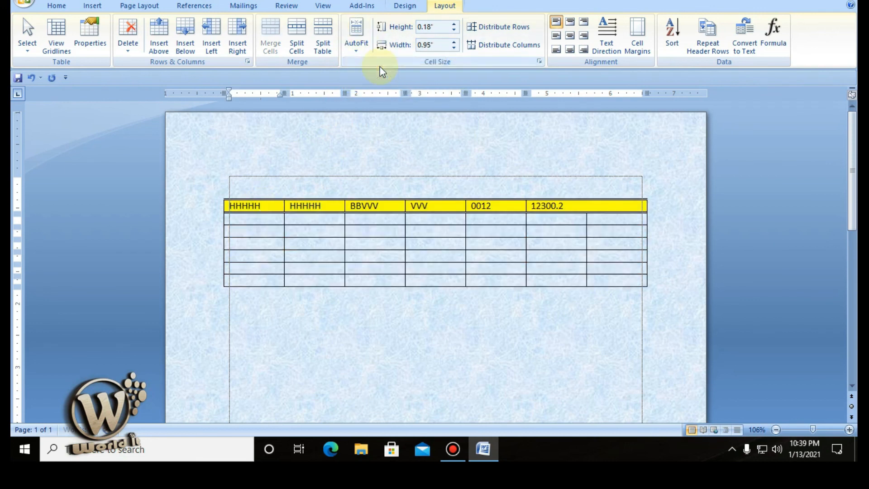
left_click(362, 42)
left_click(401, 93)
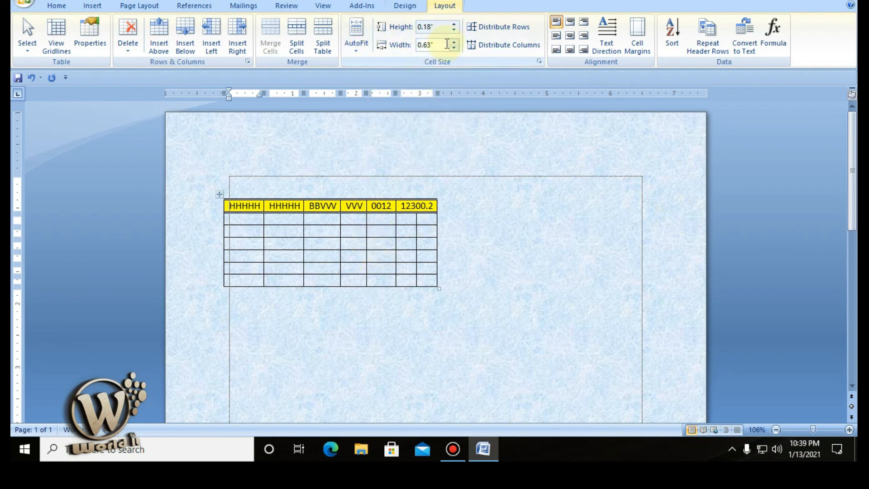
Step: Set the header row's height to 0.2" and the first column's width to 0.8"
left_click(454, 25)
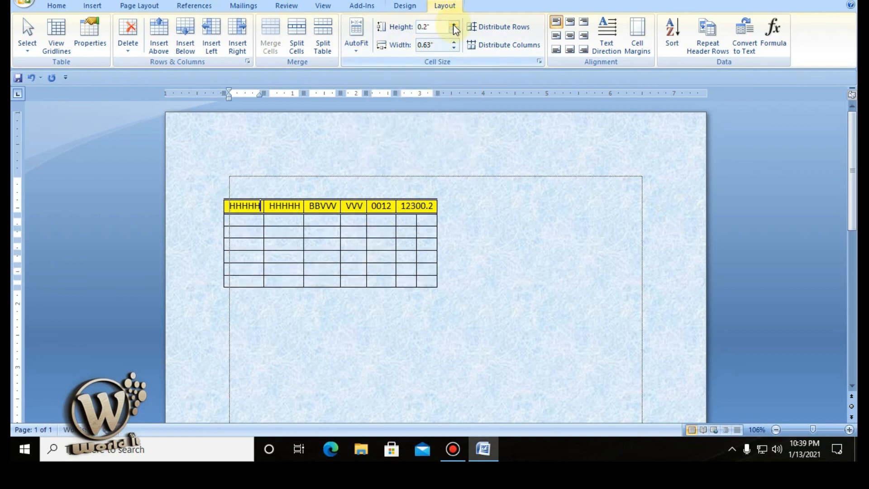
left_click(454, 25)
left_click(454, 25)
left_click(453, 30)
left_click(454, 30)
left_click(455, 43)
left_click(454, 42)
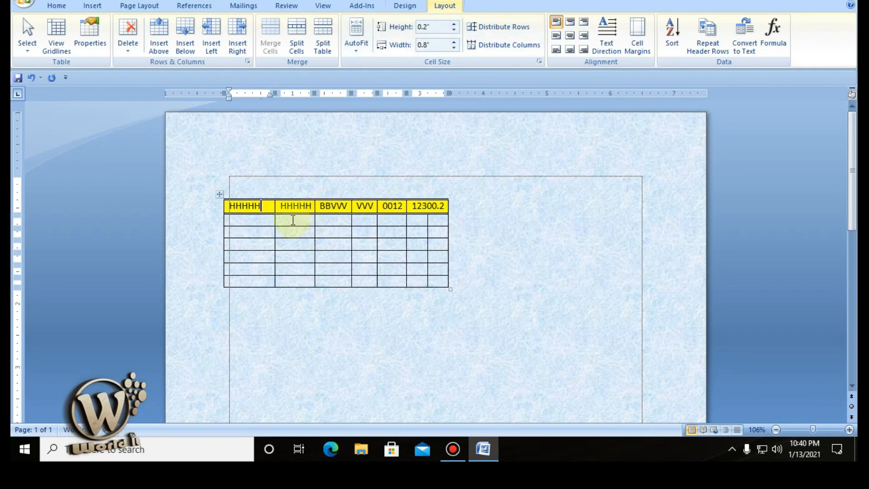
Step: Clear all text from the header row and add an extra line in its first cell
left_click_drag(255, 210, 406, 208)
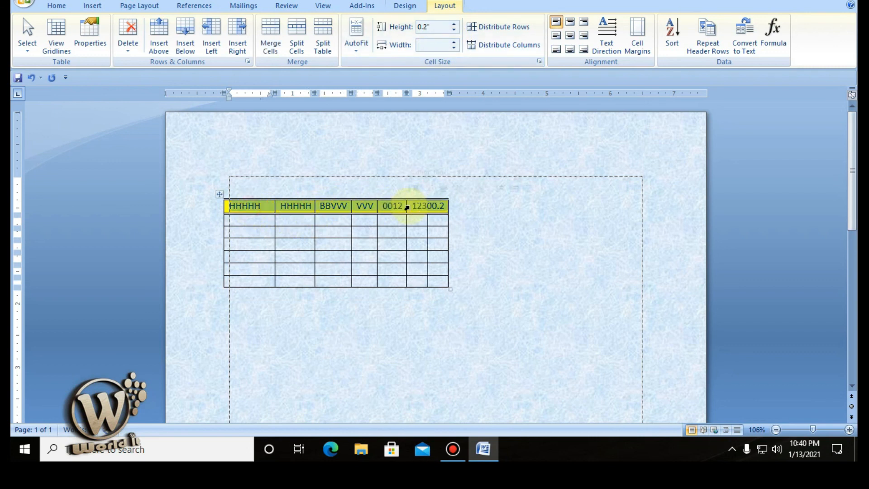
key("Delete")
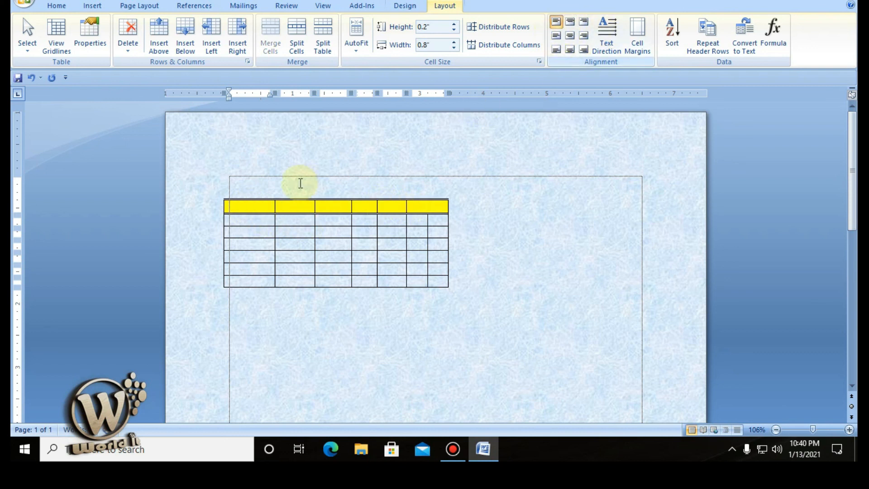
key("Return")
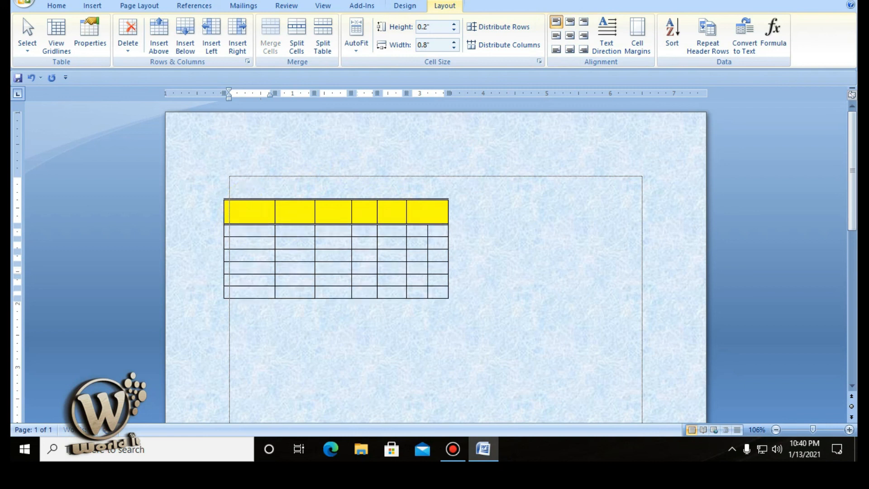
Step: Align the first header cell centre left and enter NNN in it
left_click(241, 213)
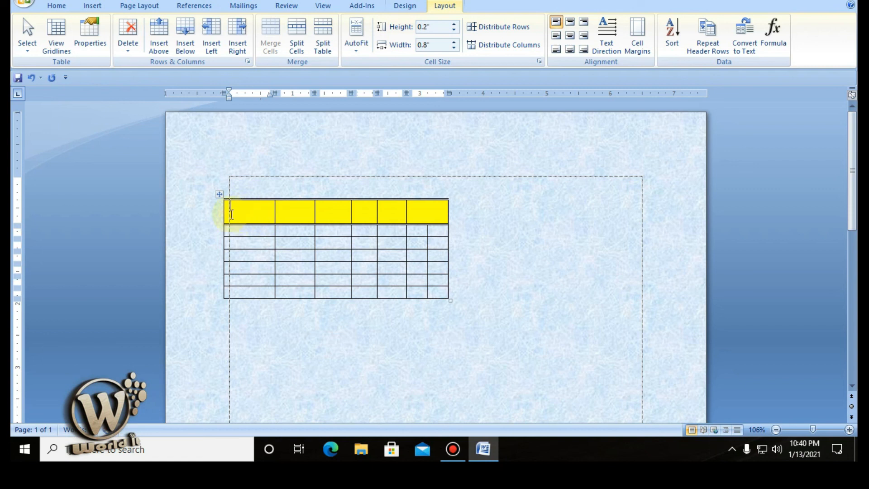
left_click(556, 37)
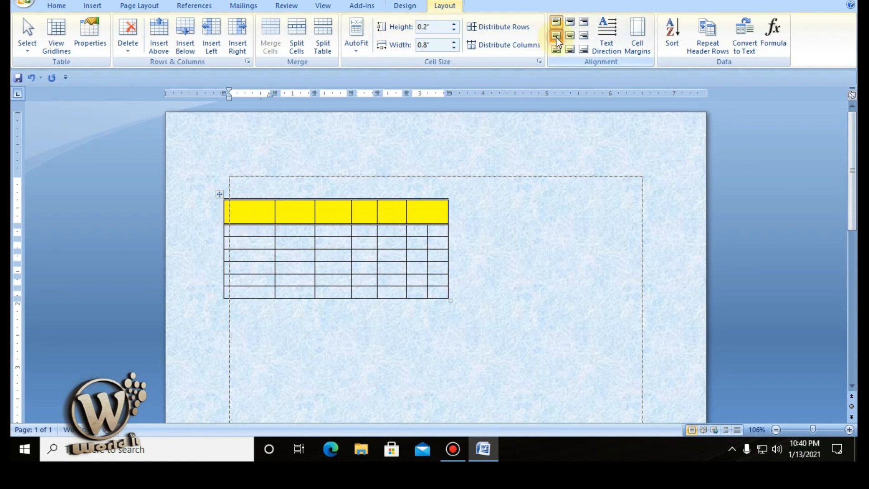
left_click(248, 213)
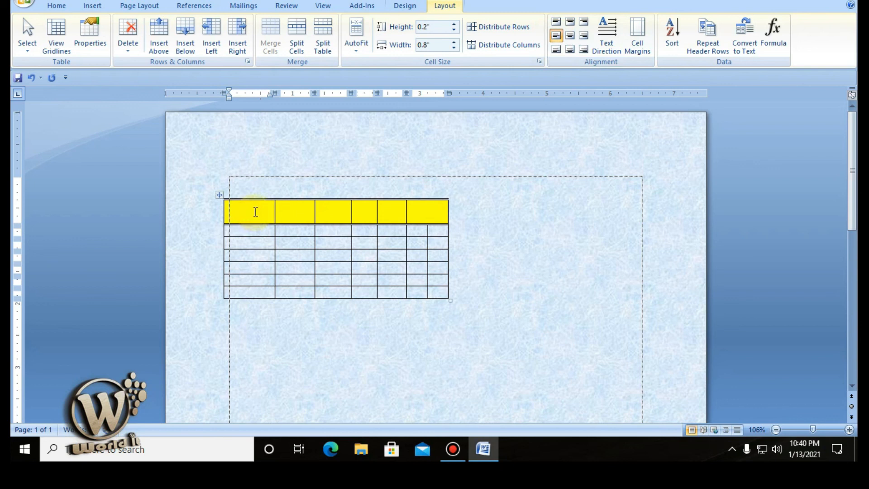
left_click(556, 37)
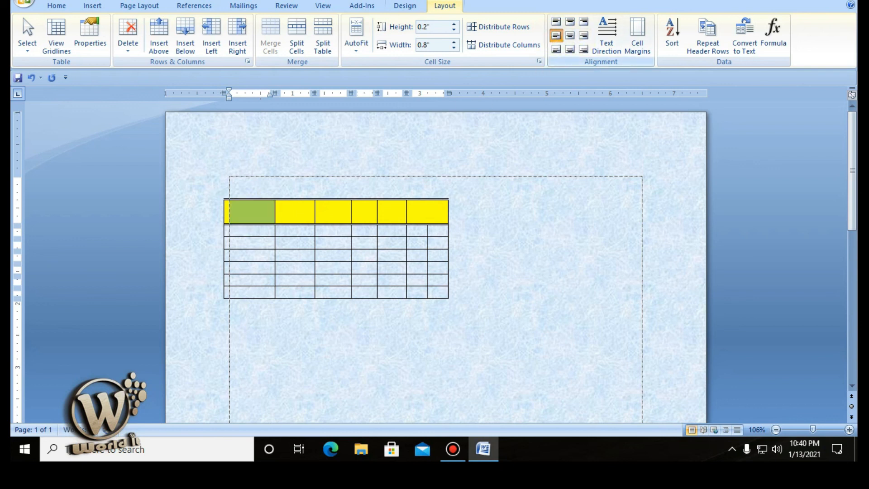
type("NNN")
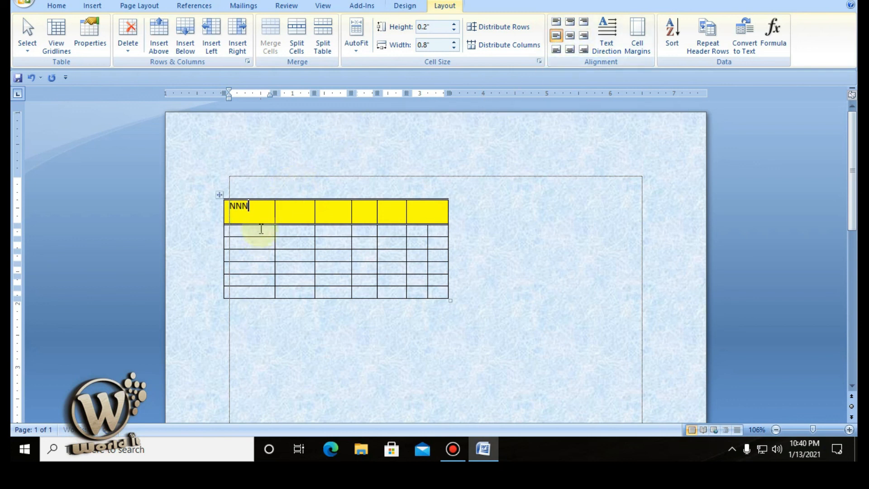
Step: Enlarge the header row to about 1.13" high and add an empty line below NNN
left_click_drag(263, 224, 263, 248)
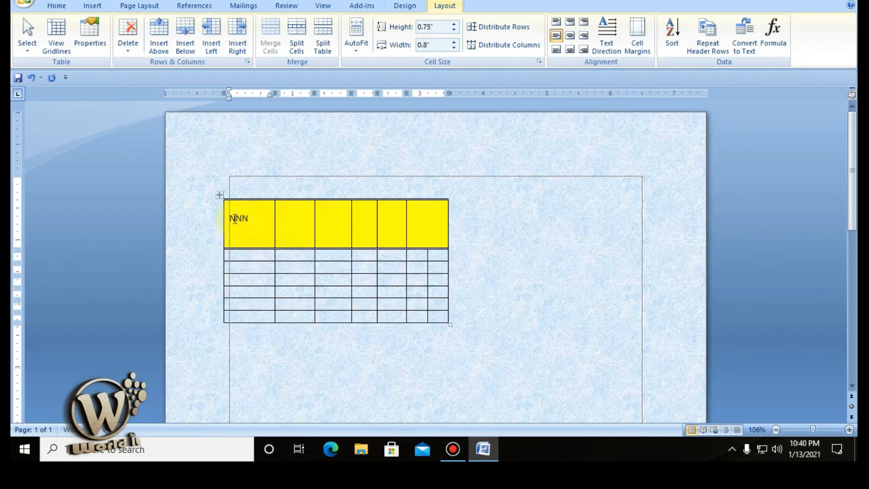
key("Return")
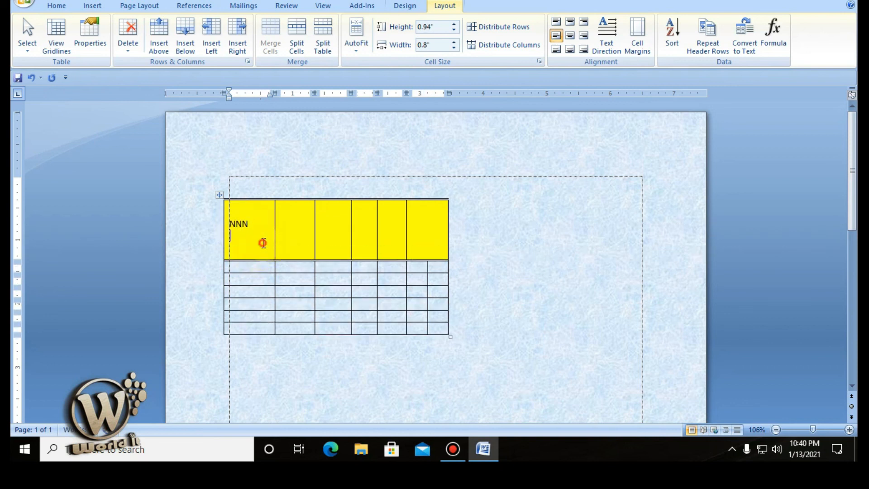
left_click_drag(260, 260, 265, 272)
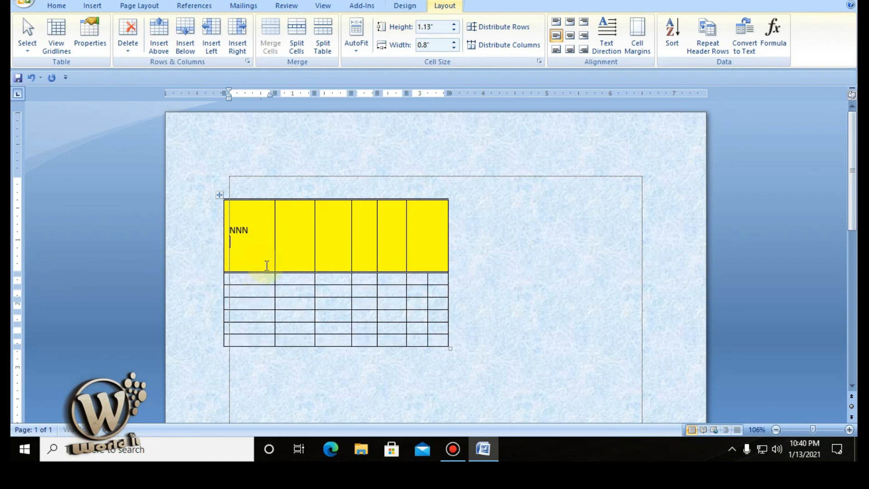
Step: Centre the NNN text both horizontally and vertically in the first header cell
left_click_drag(237, 231, 433, 240)
left_click(240, 230)
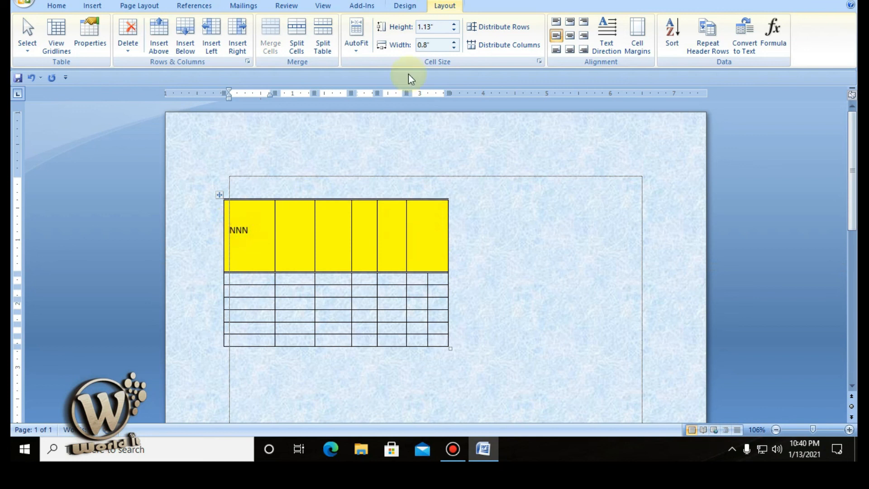
left_click(571, 36)
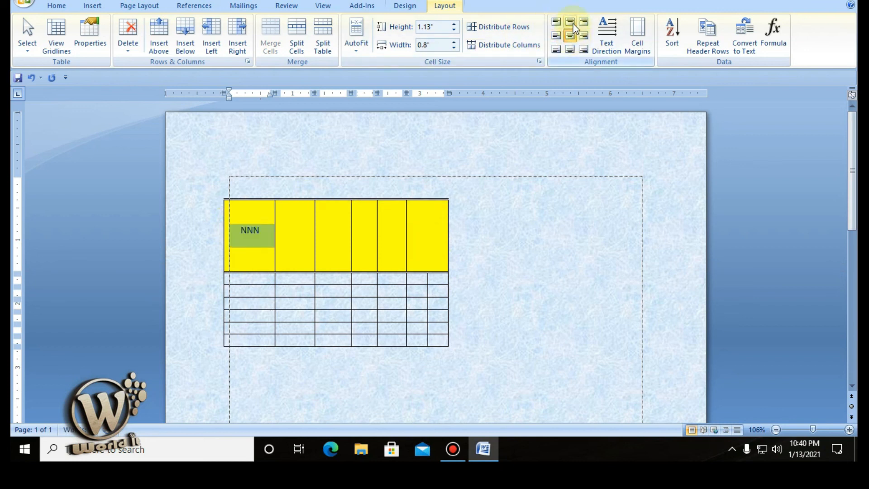
Step: Align NNN in the first header cell to top centre, to bottom centre, and back to the middle centre
left_click(572, 23)
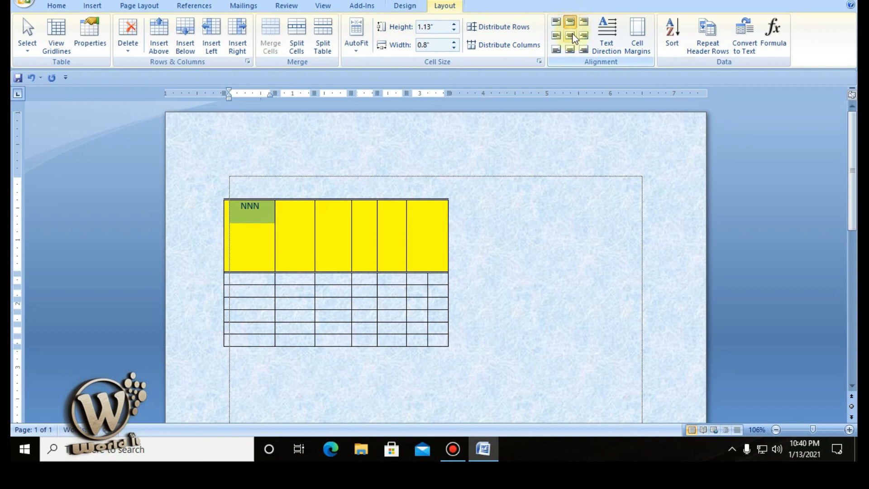
left_click(570, 50)
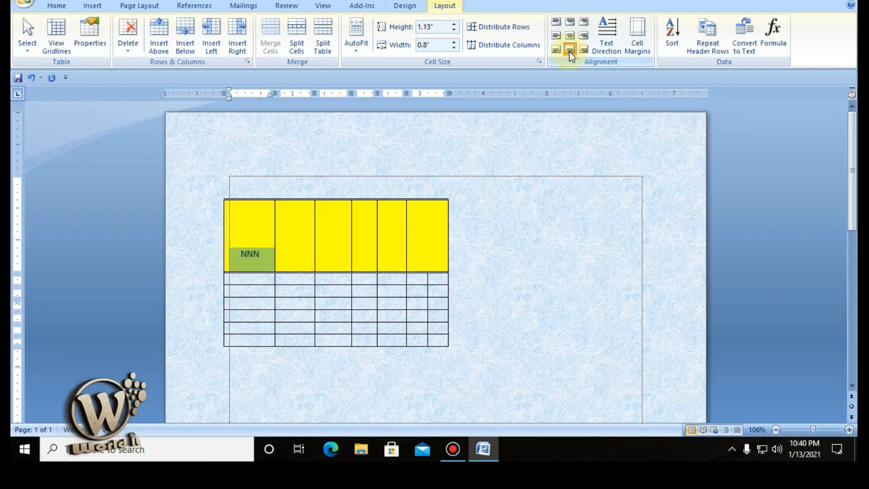
left_click(571, 37)
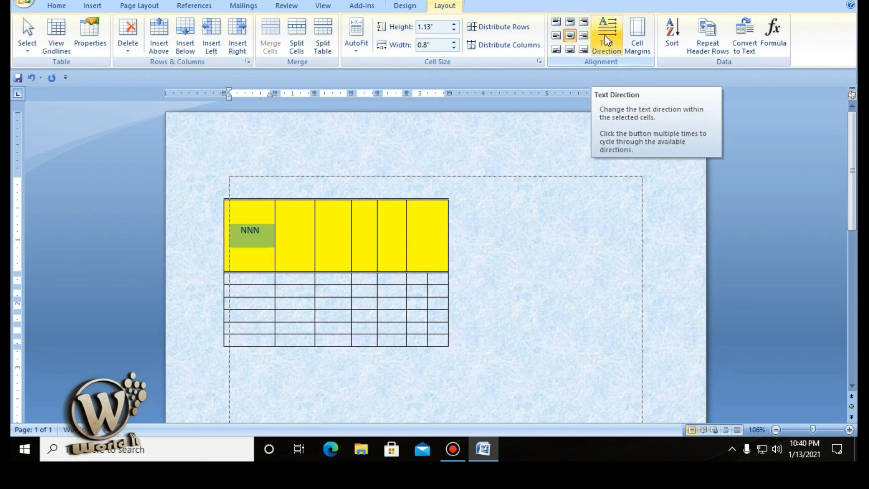
Step: Cycle the text direction of NNN in the first header cell through vertical and back to horizontal
left_click(266, 229)
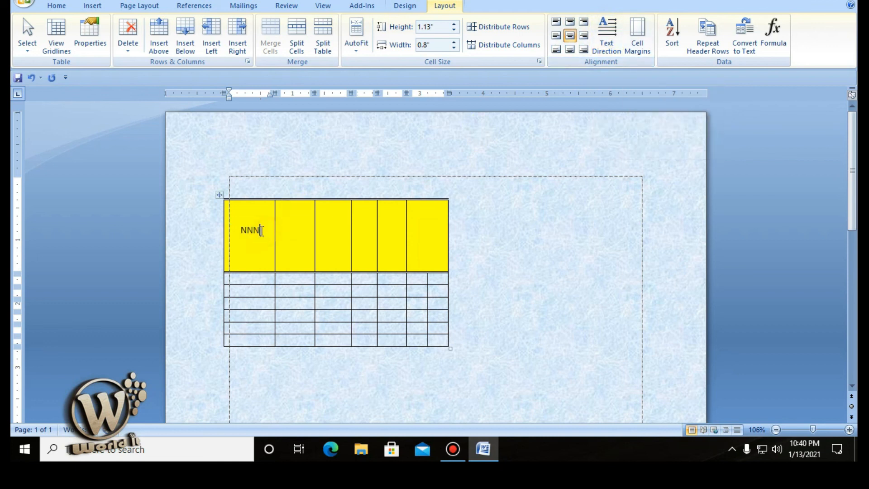
left_click(608, 38)
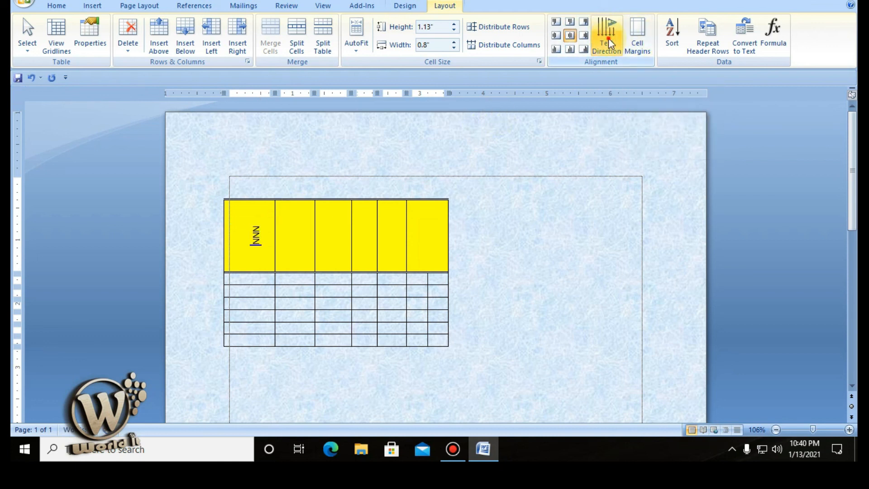
left_click(609, 38)
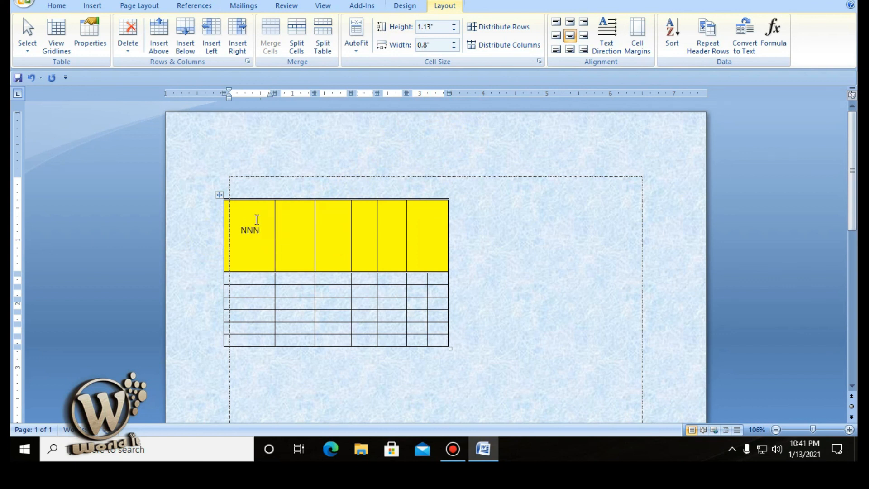
Step: Select the whole table together with the paragraph below it and delete it from the page
left_click_drag(252, 216, 519, 357)
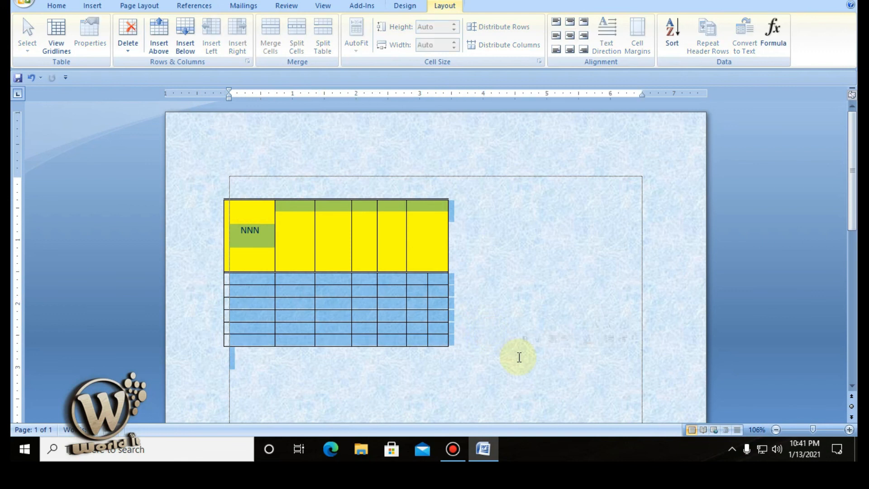
left_click(421, 224)
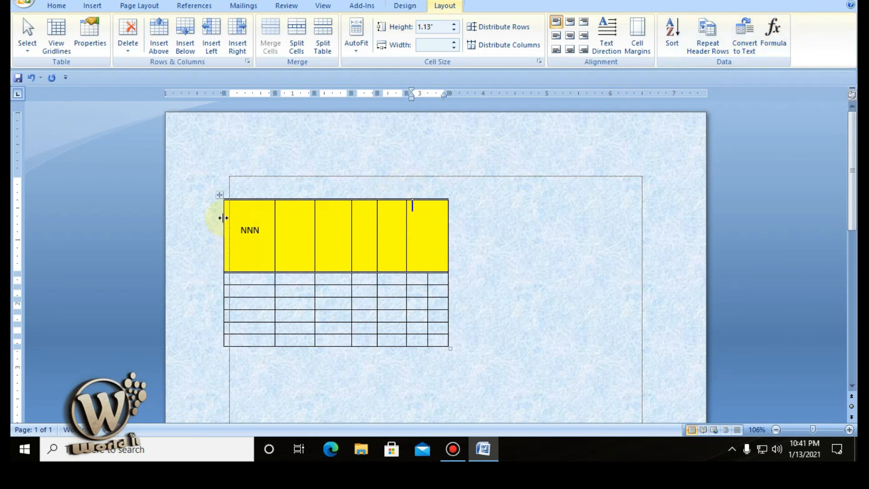
left_click(243, 225)
left_click_drag(242, 224, 475, 365)
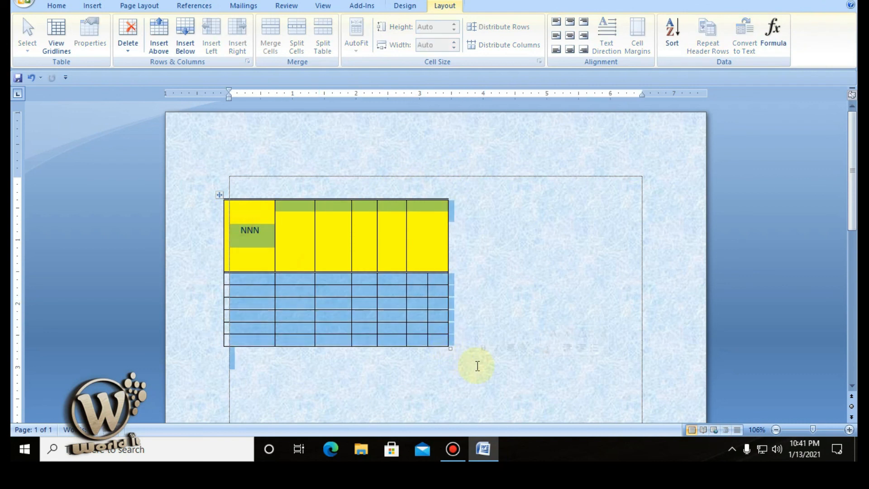
key("Delete")
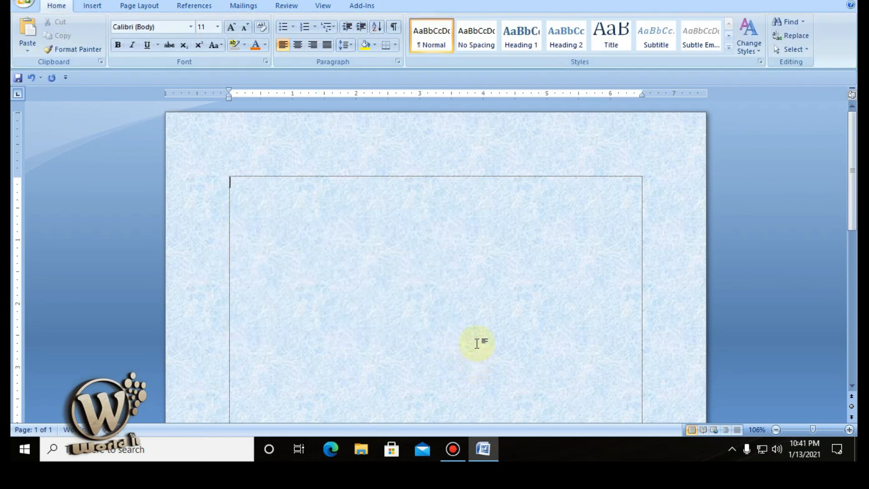